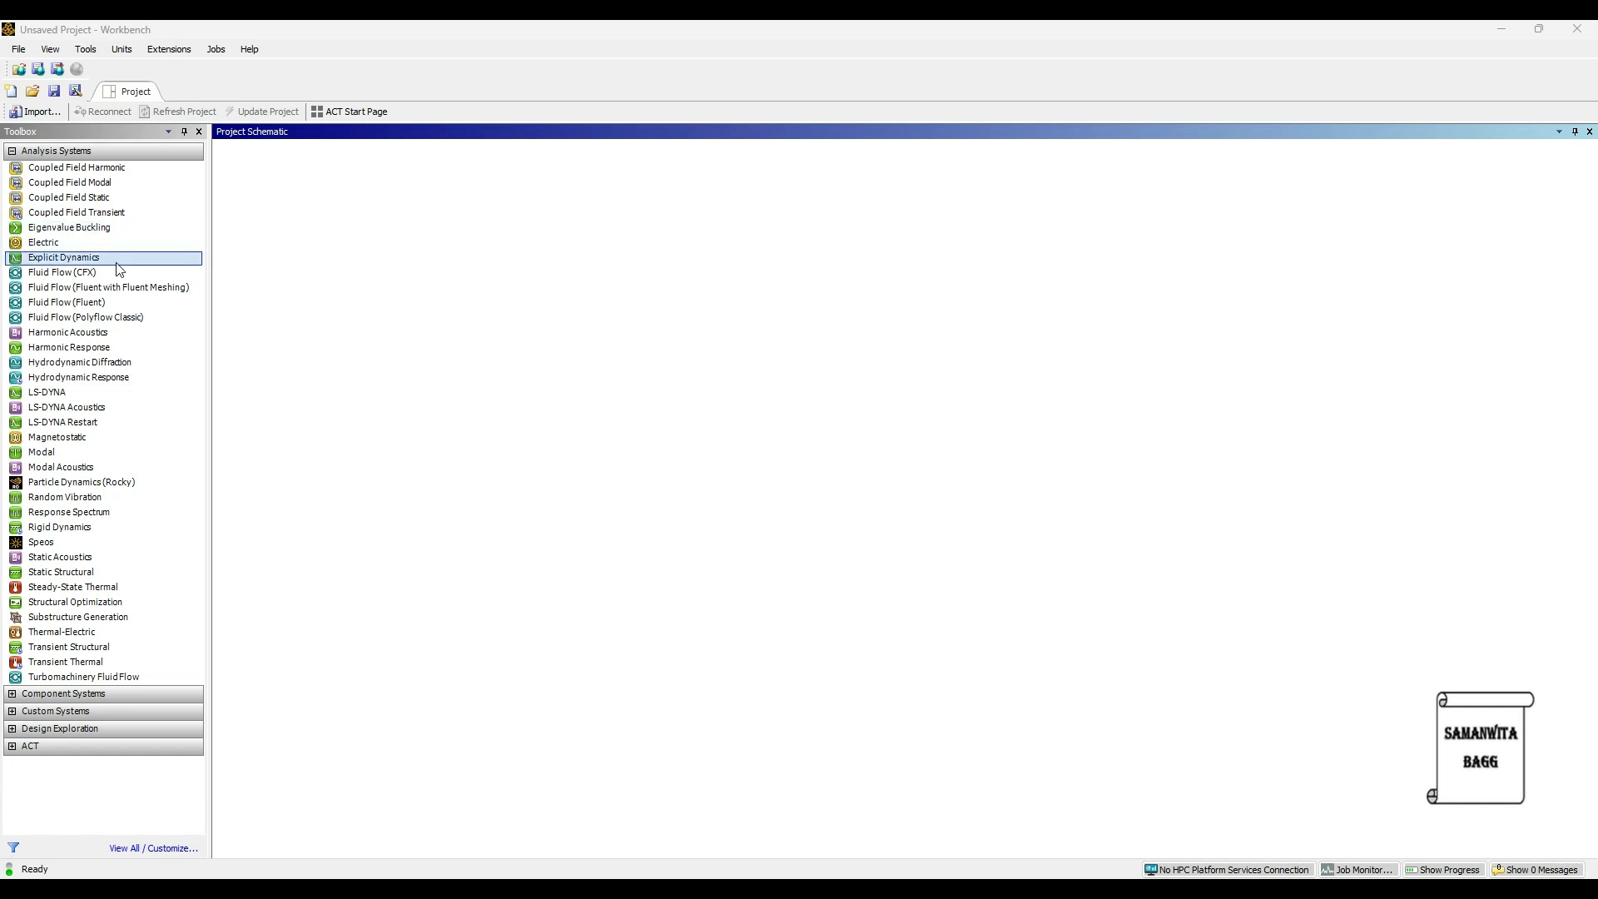
# - Add an Explicit Dynamics system to the project schematic and open its Engineering Data
pyautogui.moveTo(117, 267); pyautogui.dragTo(537, 311)
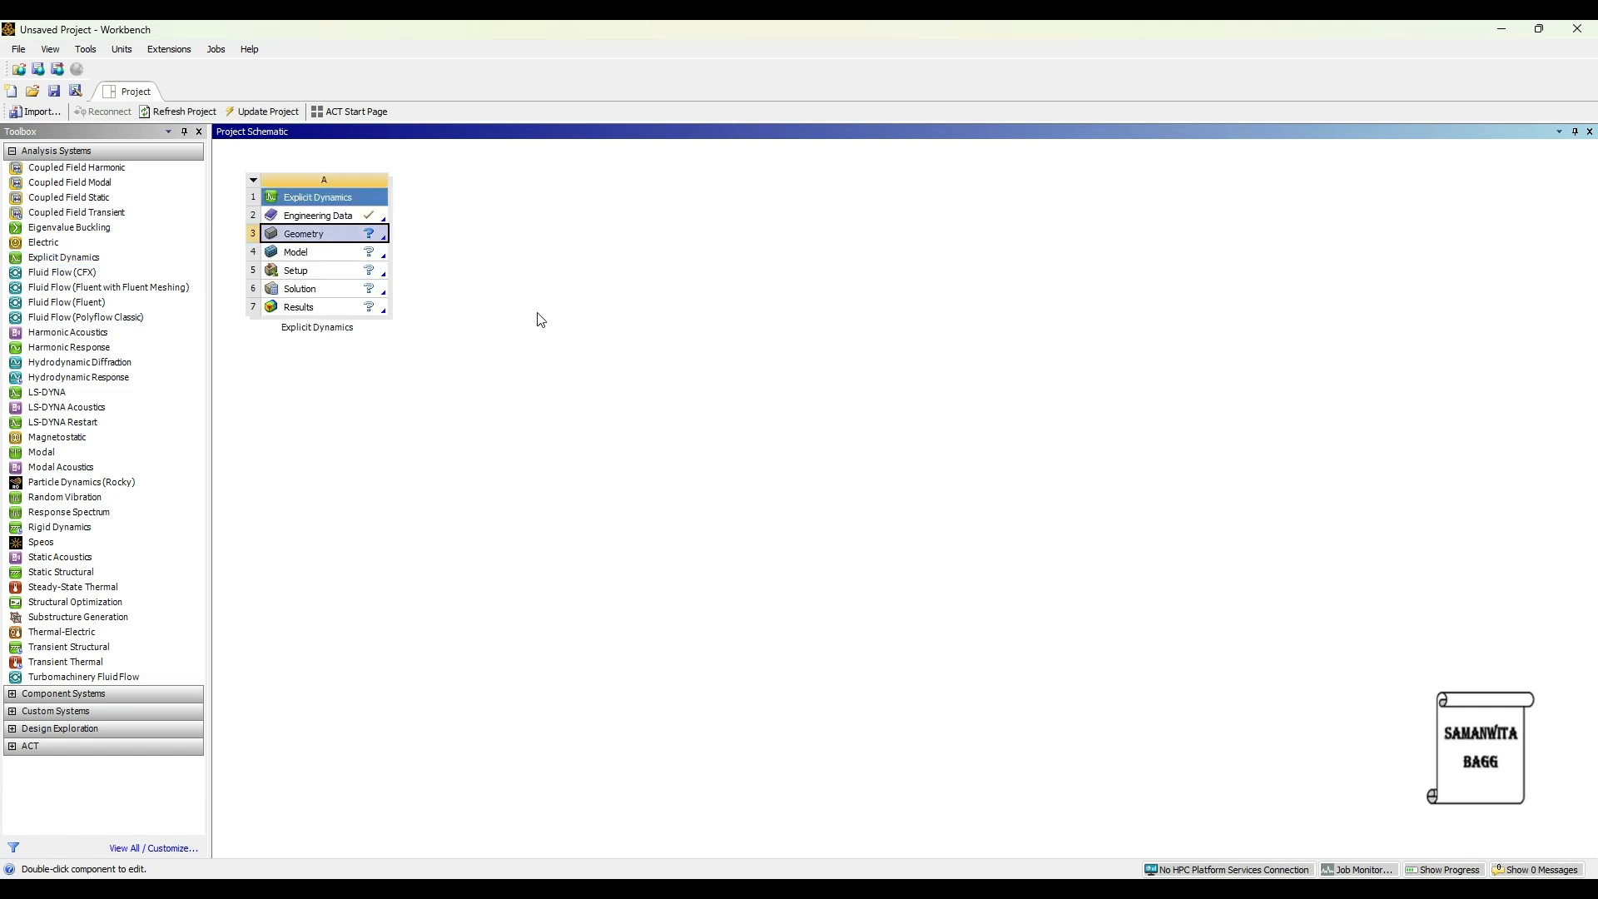
pyautogui.doubleClick(323, 215)
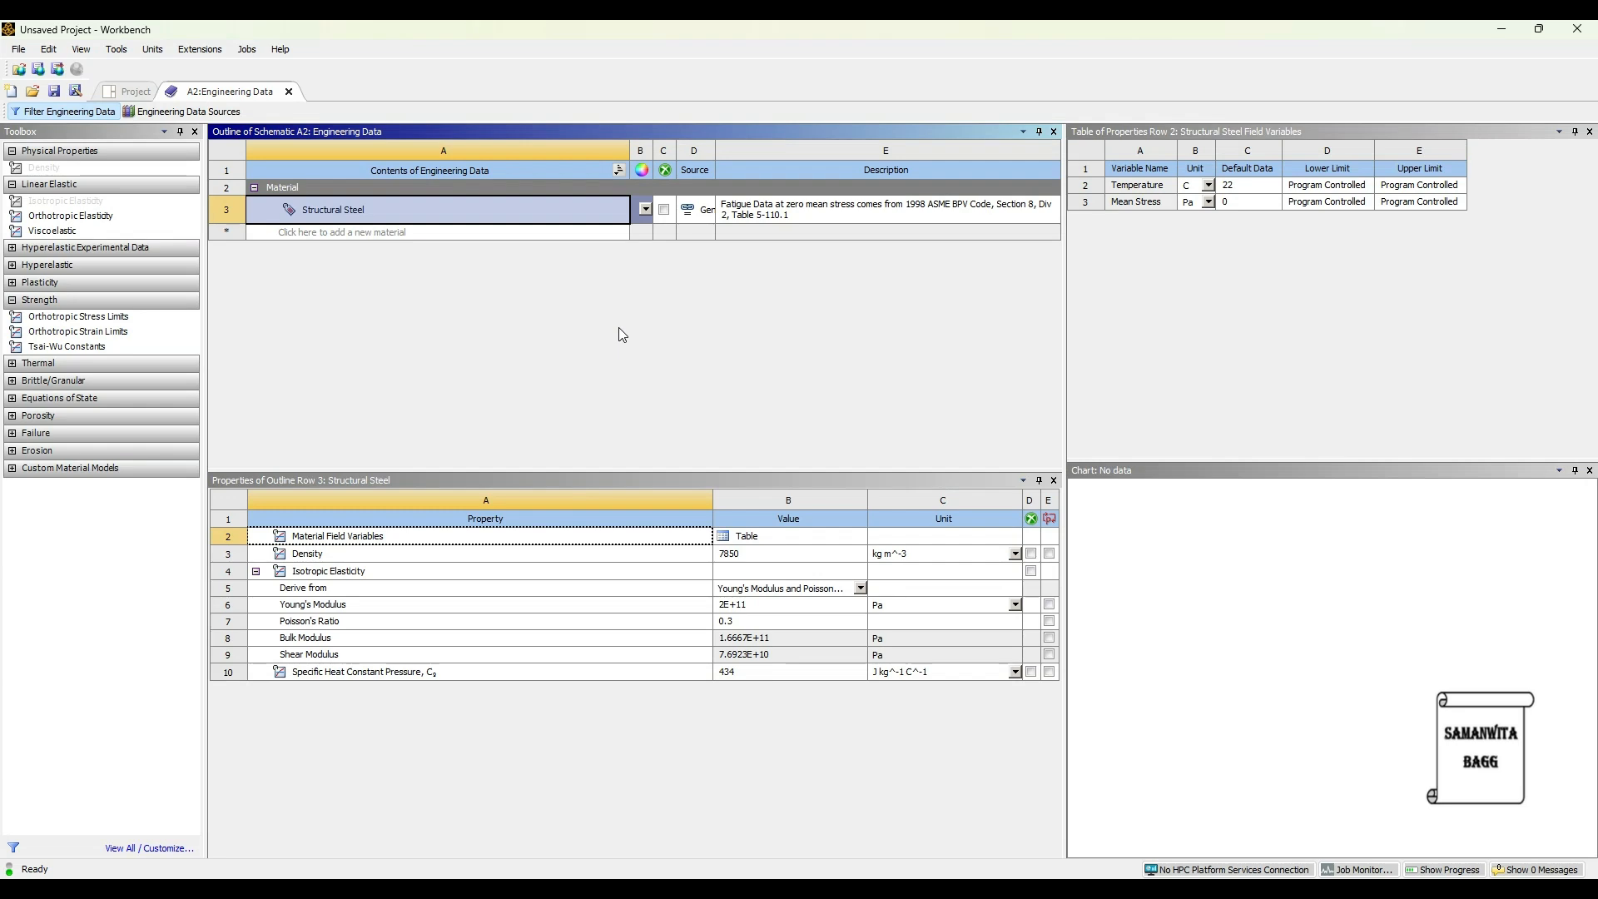
# - Add Stainless Steel from the General Materials library to the engineering data list
pyautogui.click(196, 117)
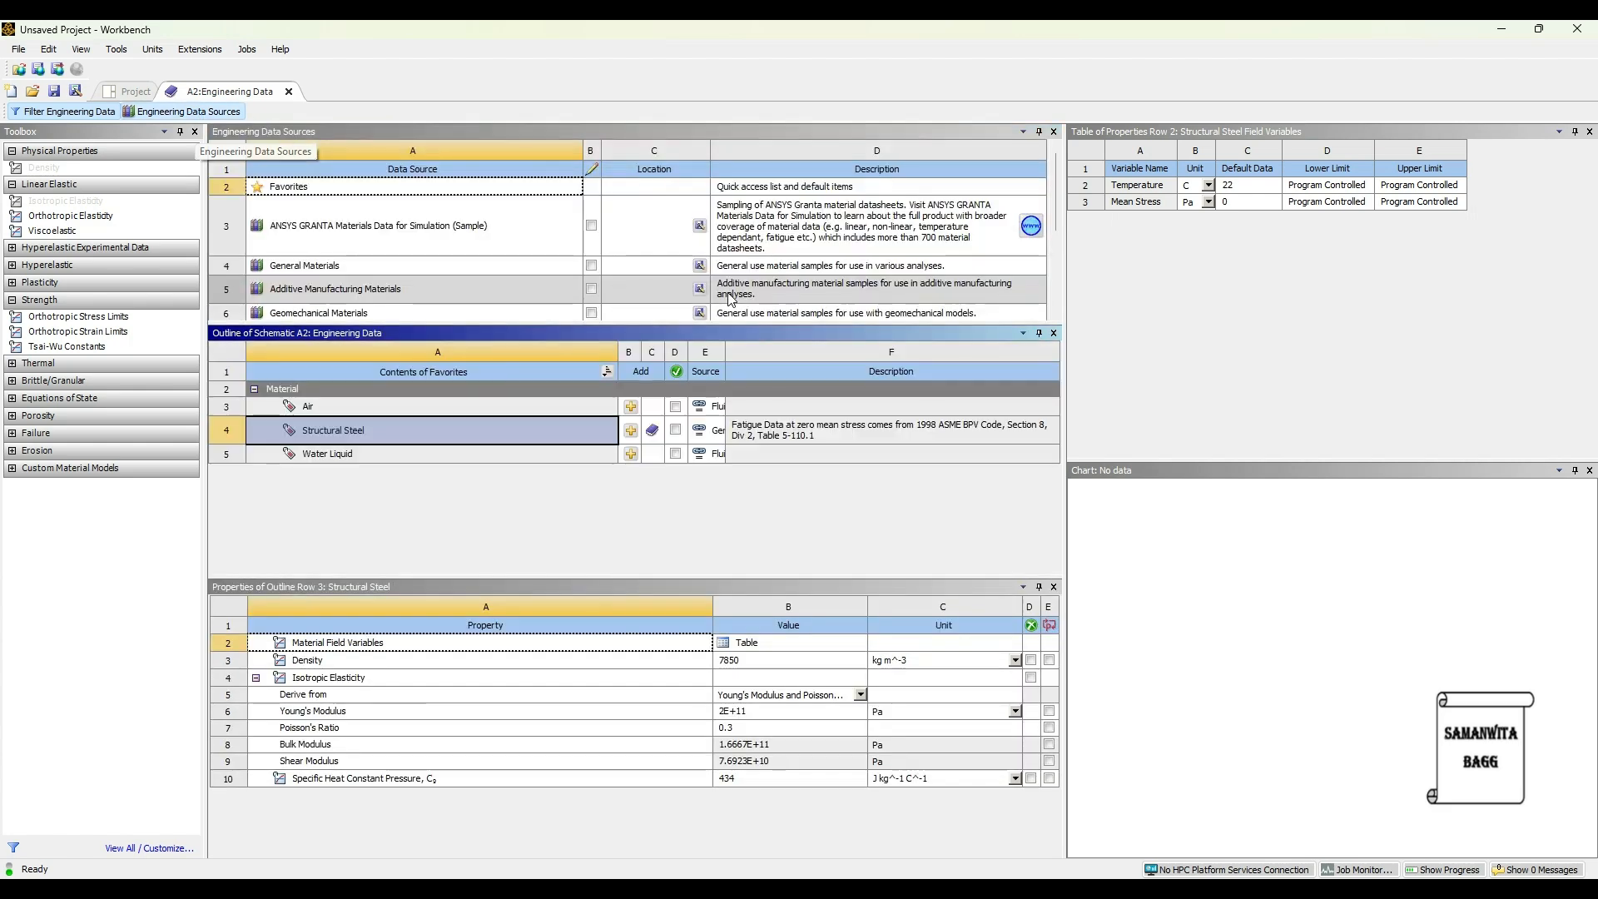
pyautogui.click(388, 266)
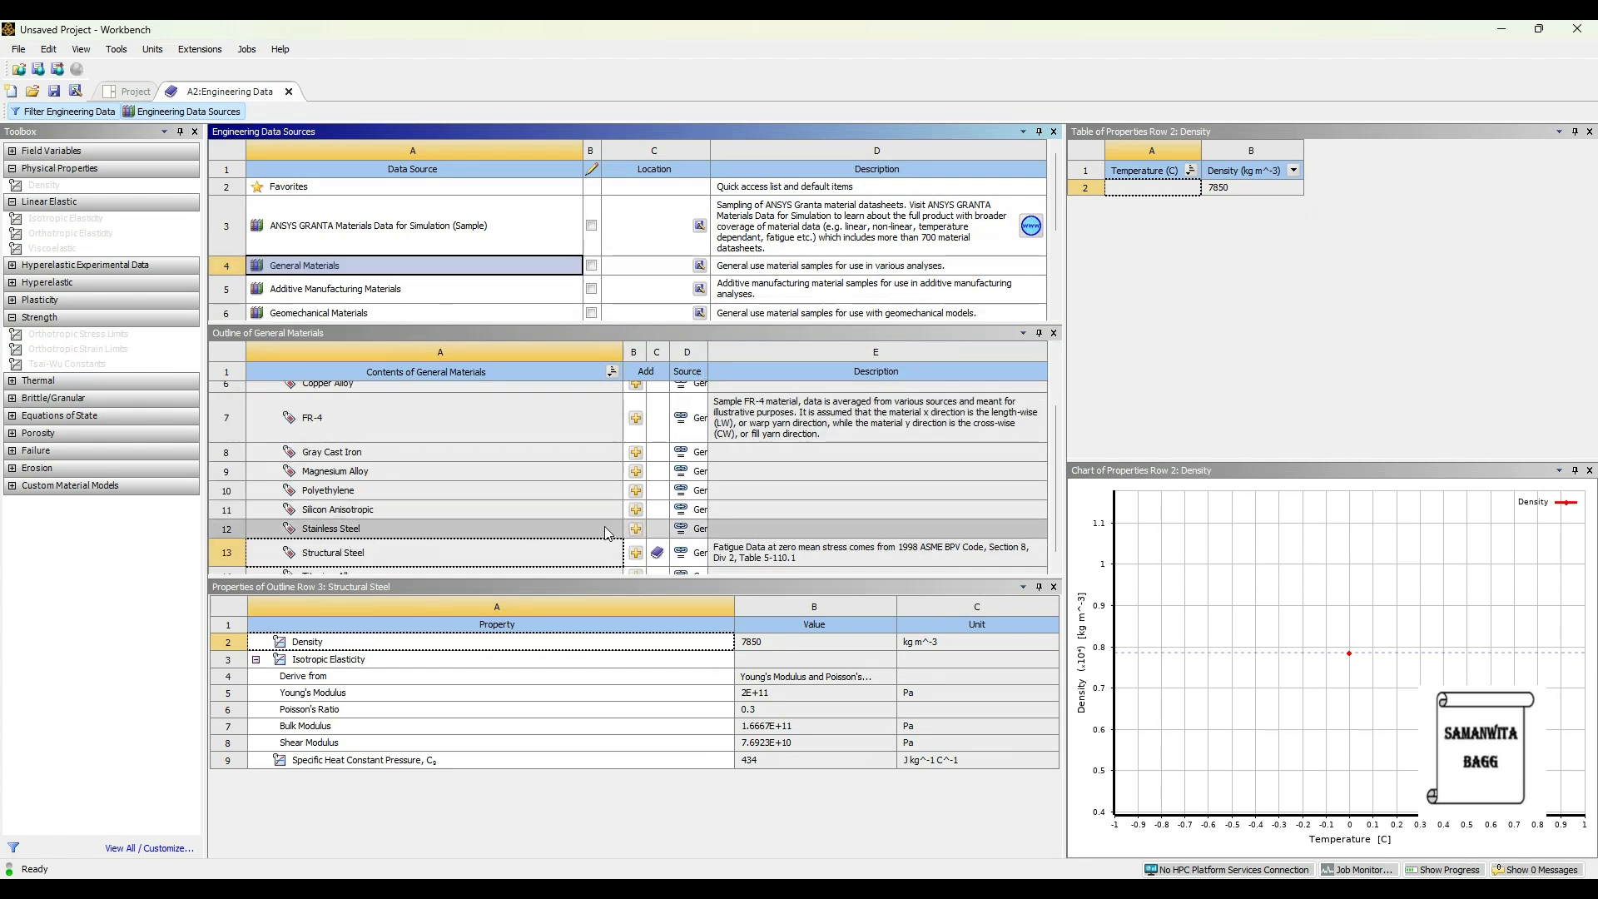
pyautogui.click(637, 529)
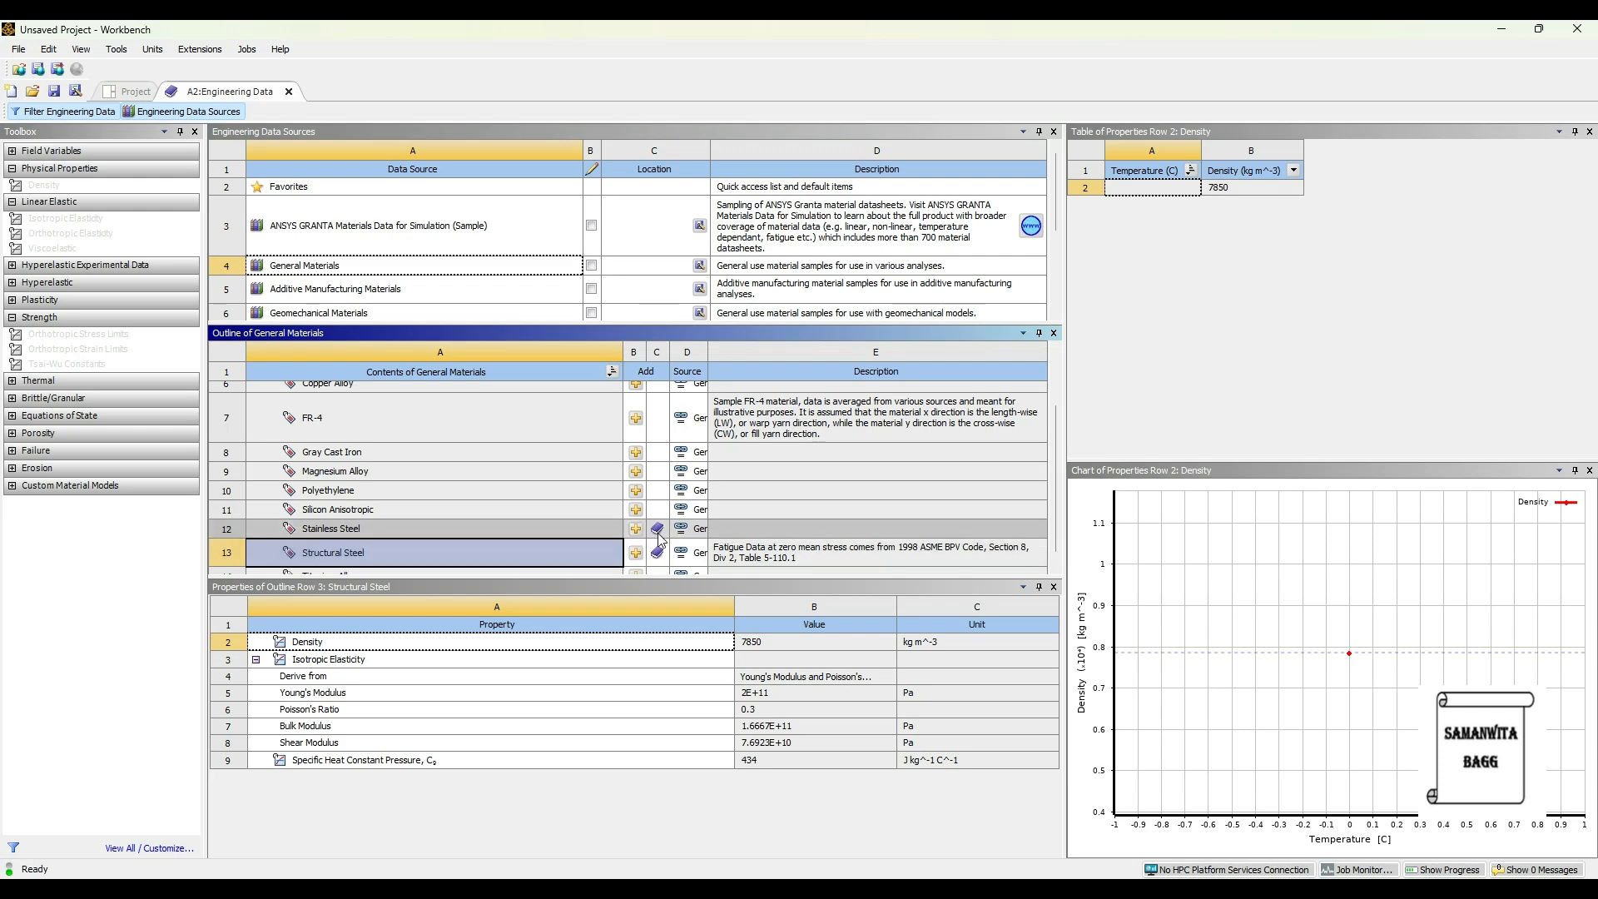
pyautogui.click(199, 112)
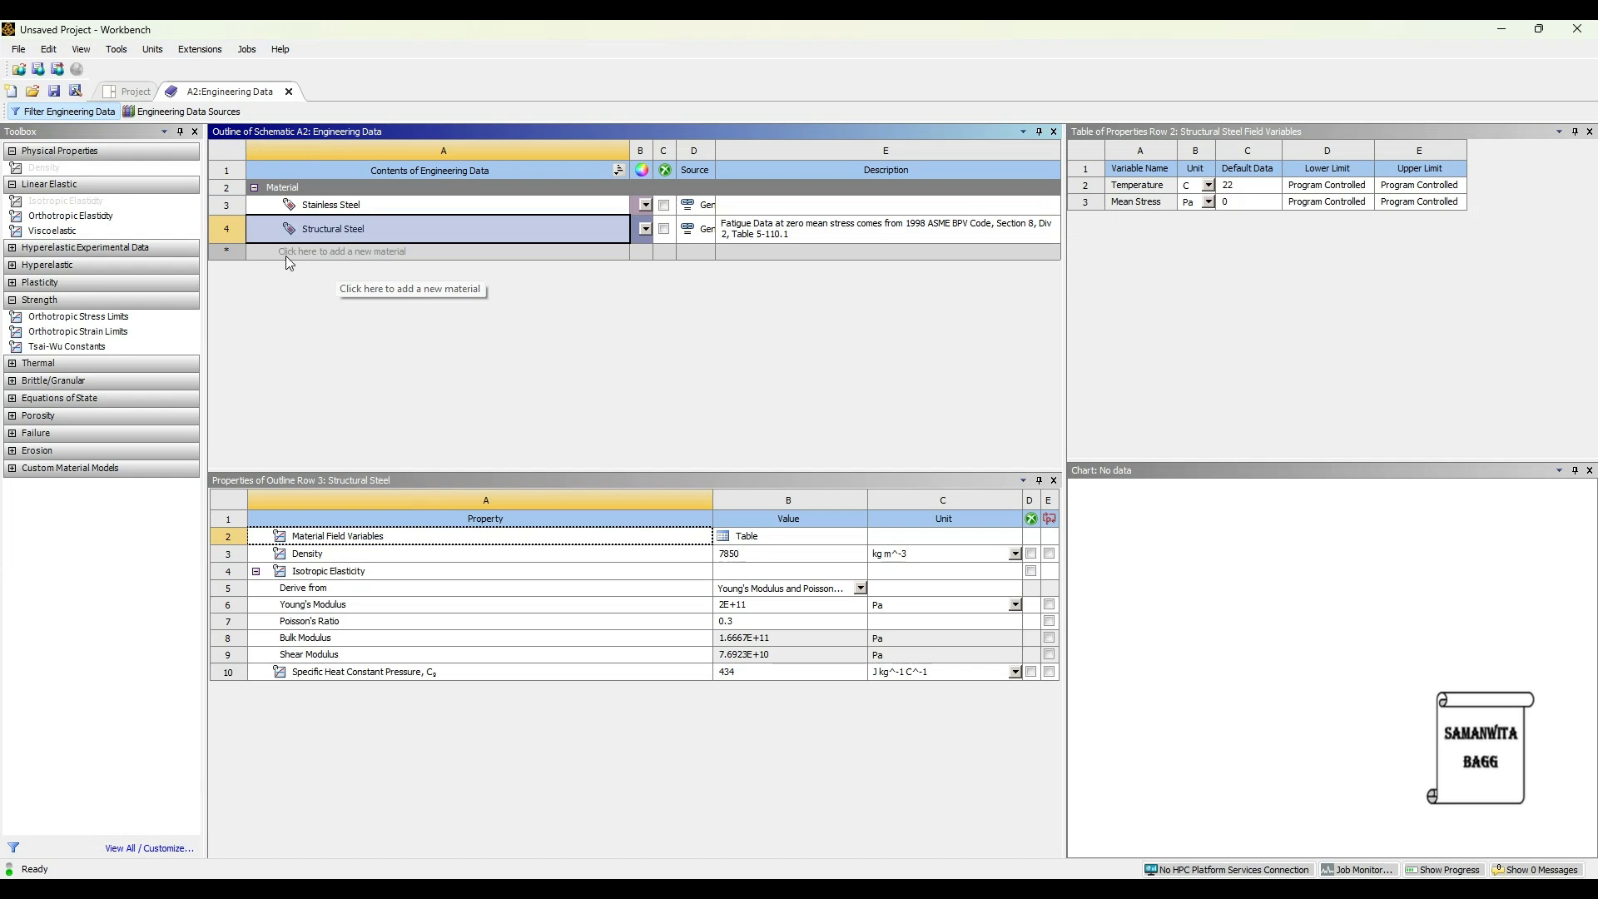
# - Create a new material named Brass with a density of 8490 kg m^-3
pyautogui.click(357, 251)
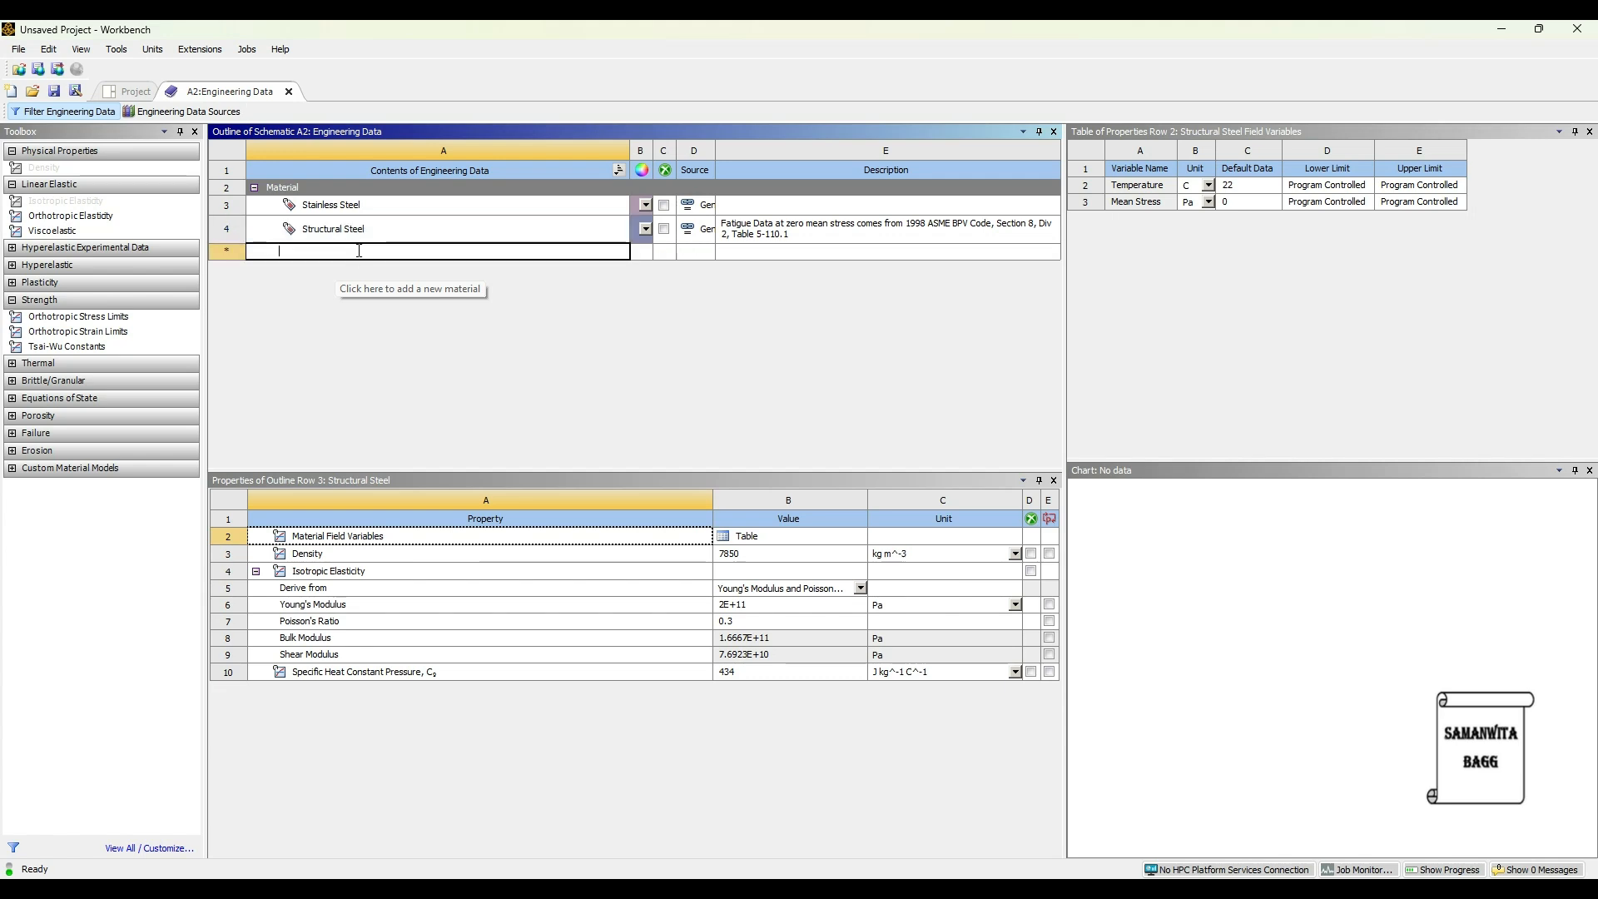
pyautogui.press('Escape')
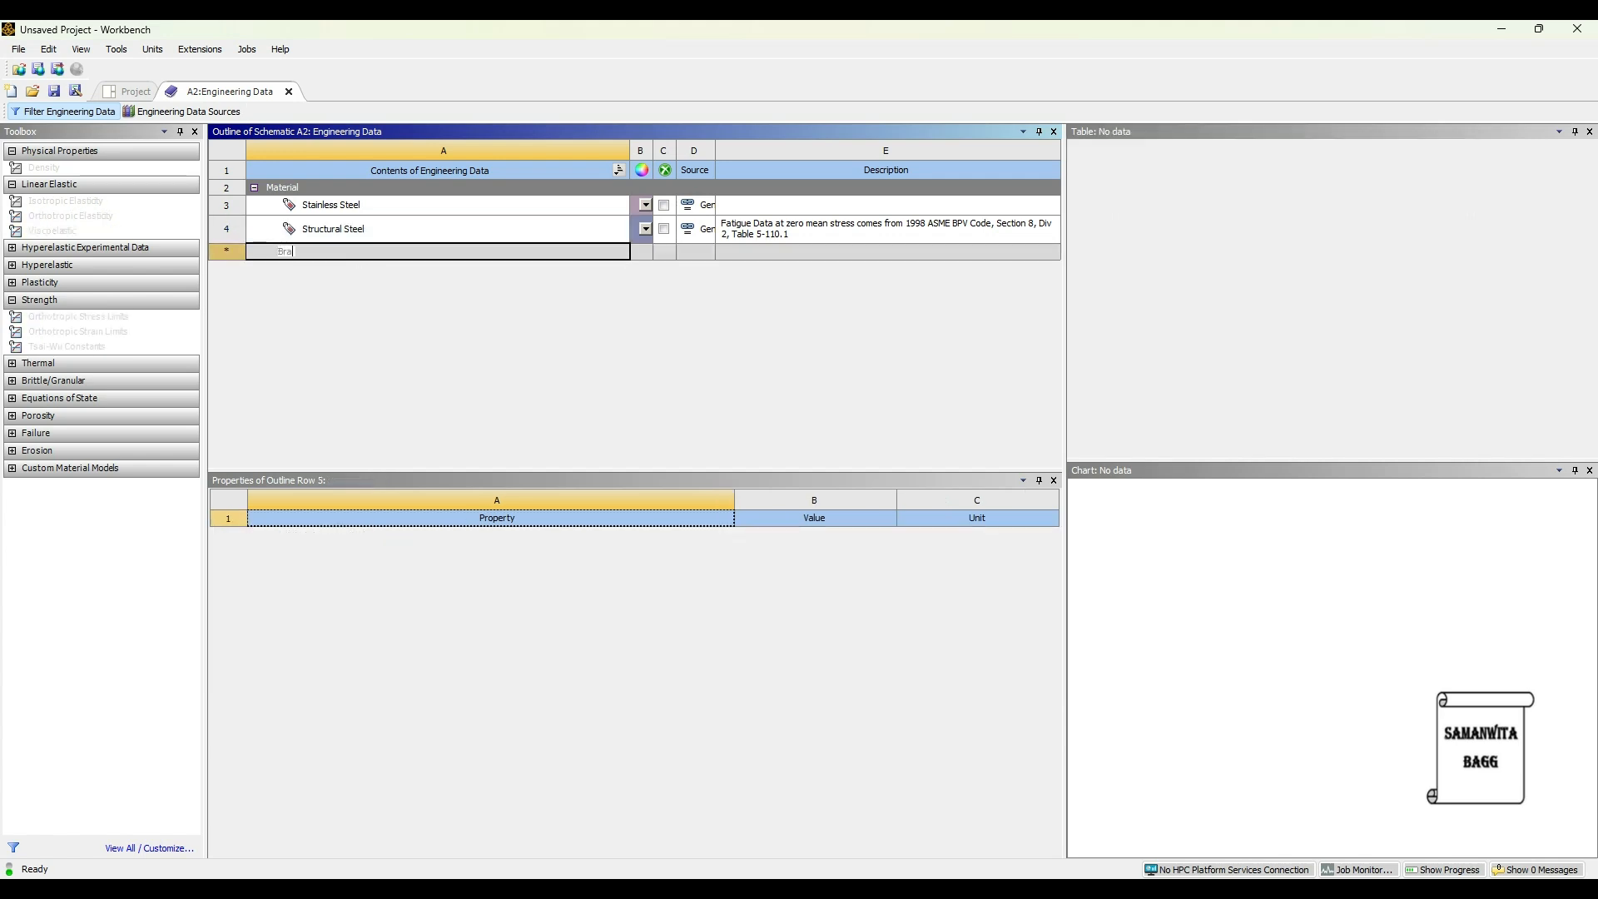
pyautogui.click(358, 251)
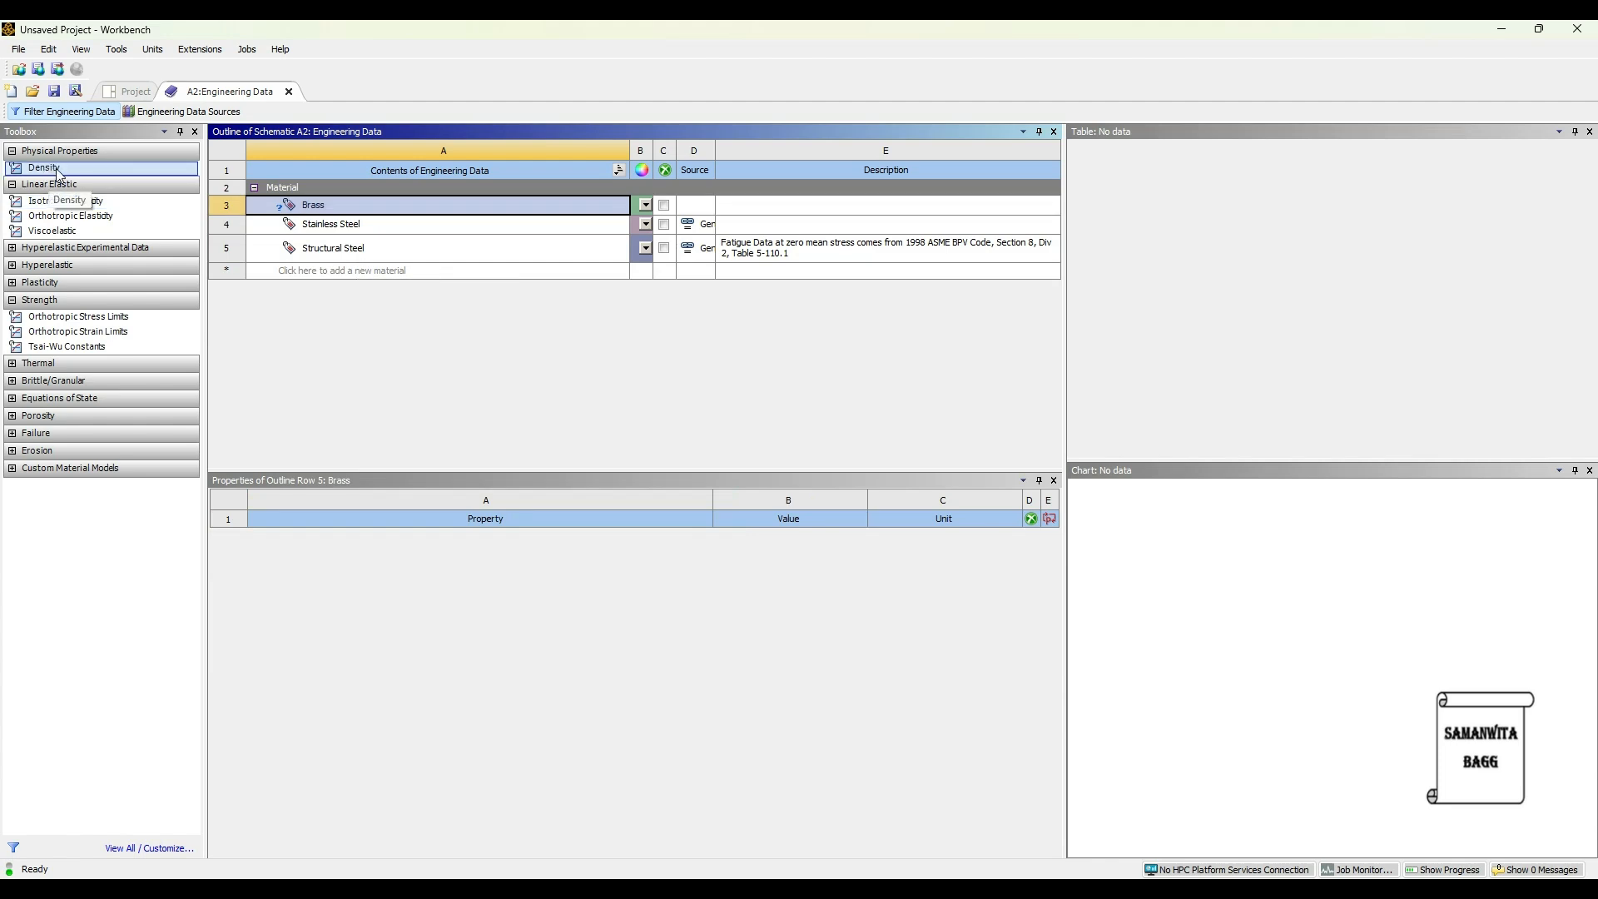
pyautogui.moveTo(58, 173); pyautogui.dragTo(486, 357)
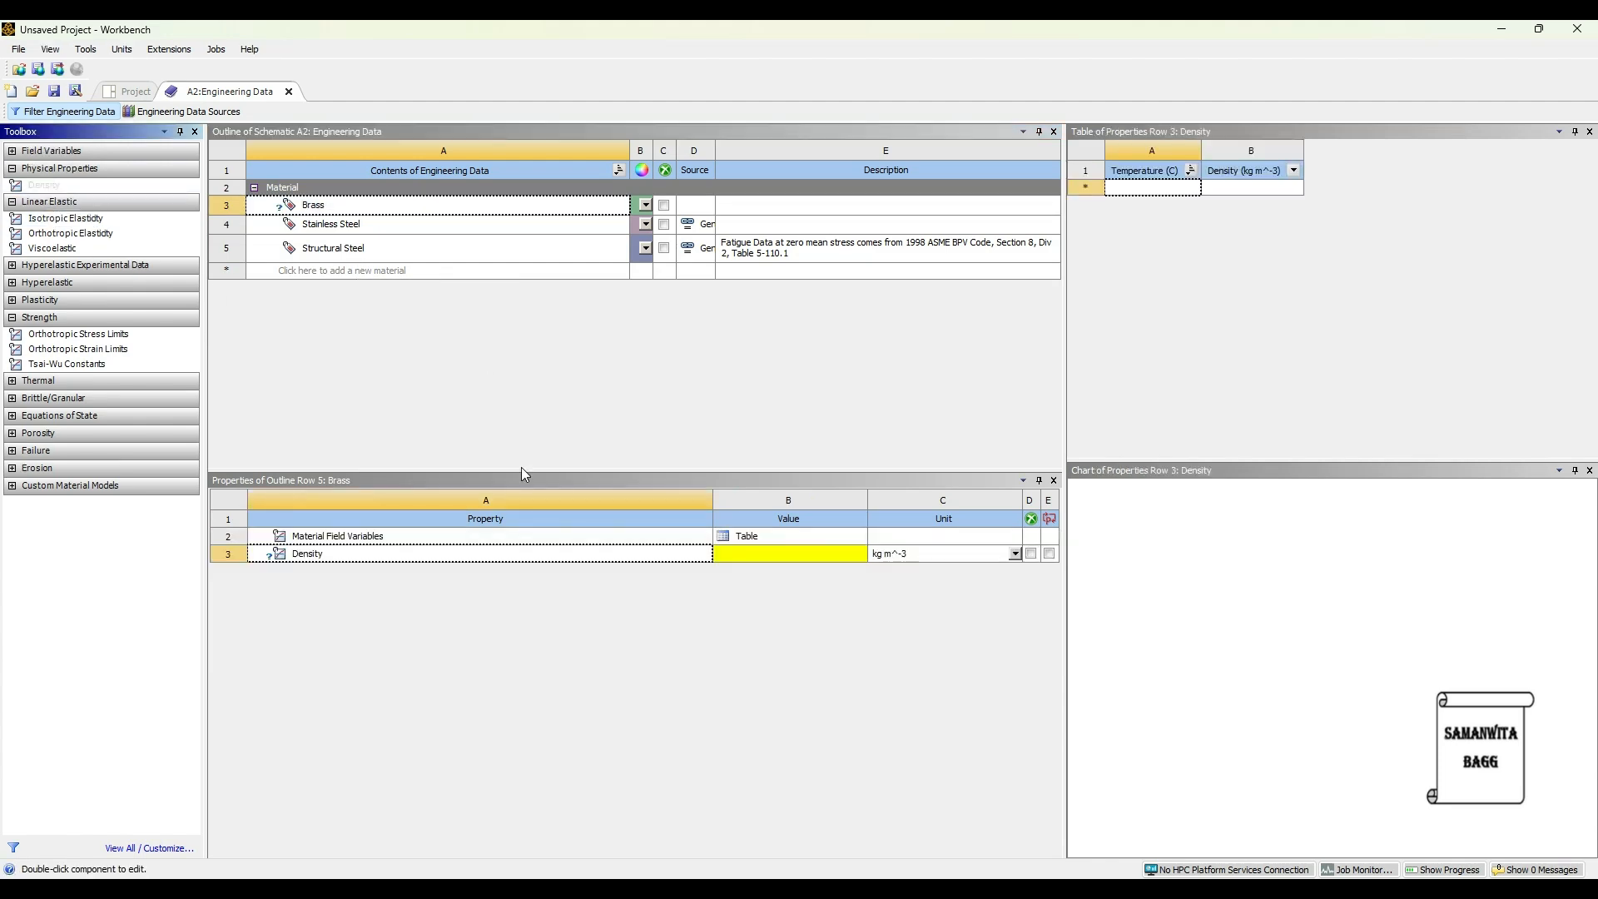
pyautogui.click(823, 559)
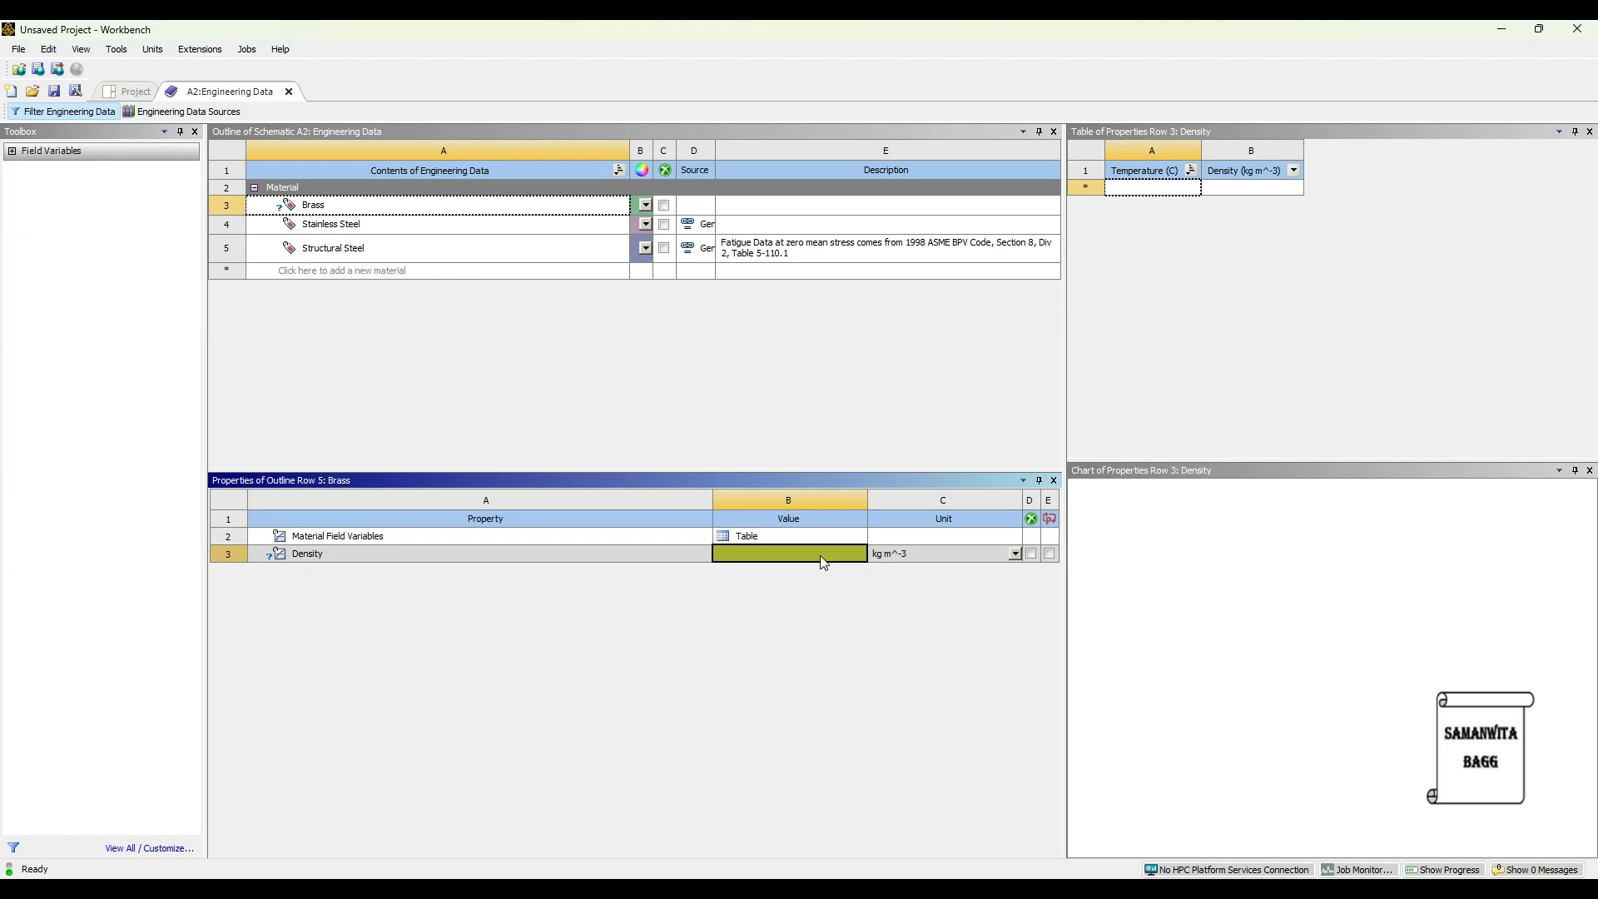
pyautogui.write('8')
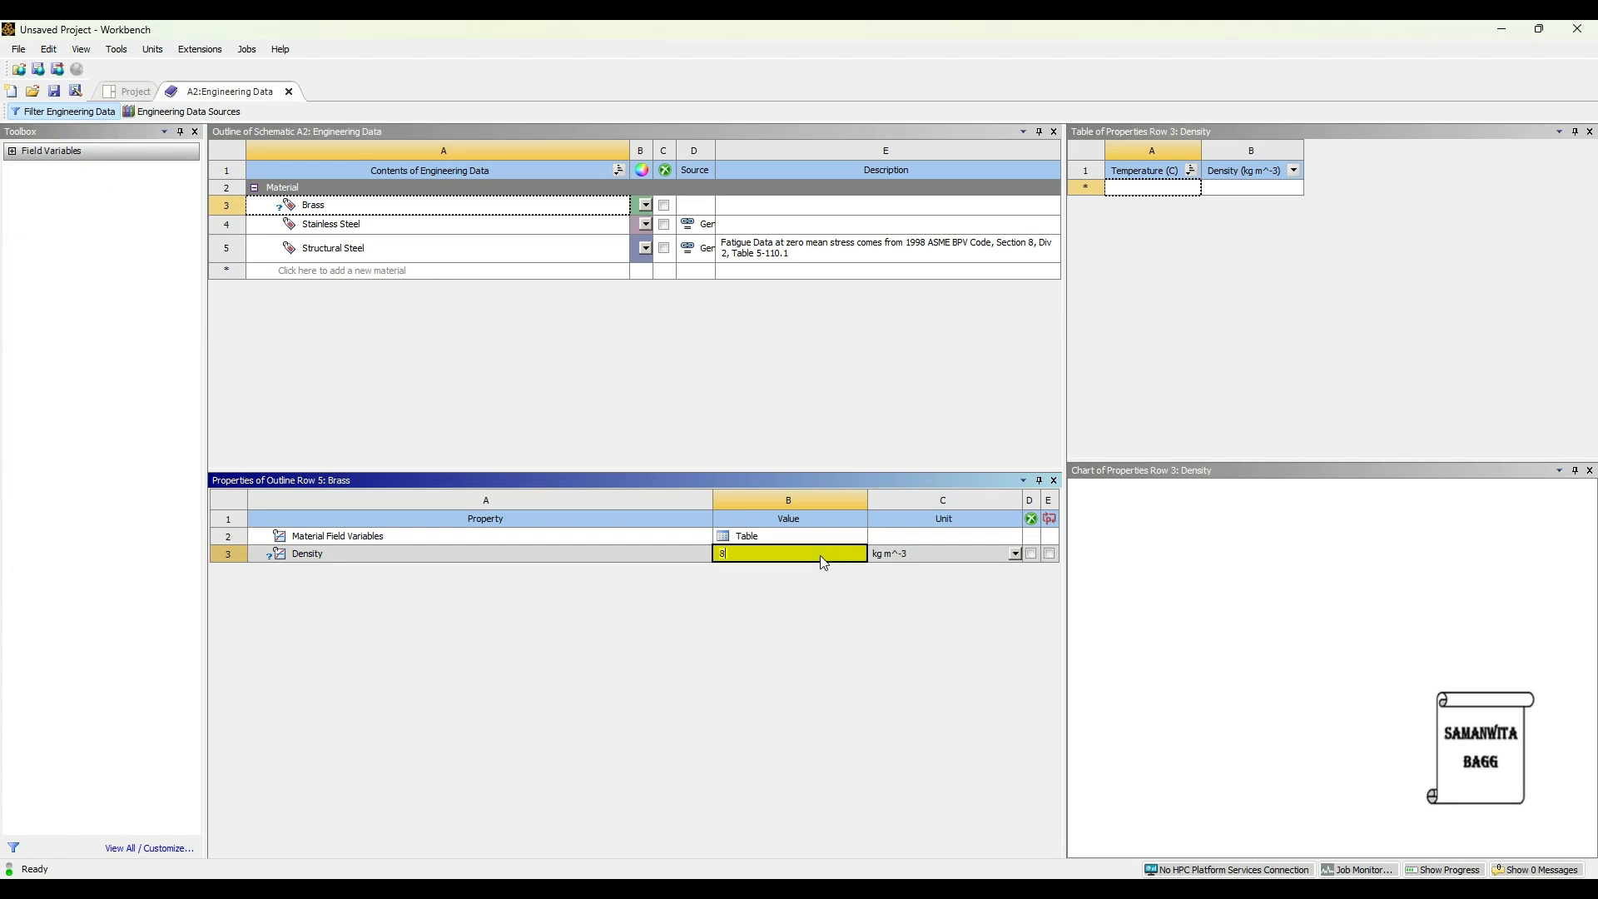
pyautogui.write('490')
pyautogui.press('Return')
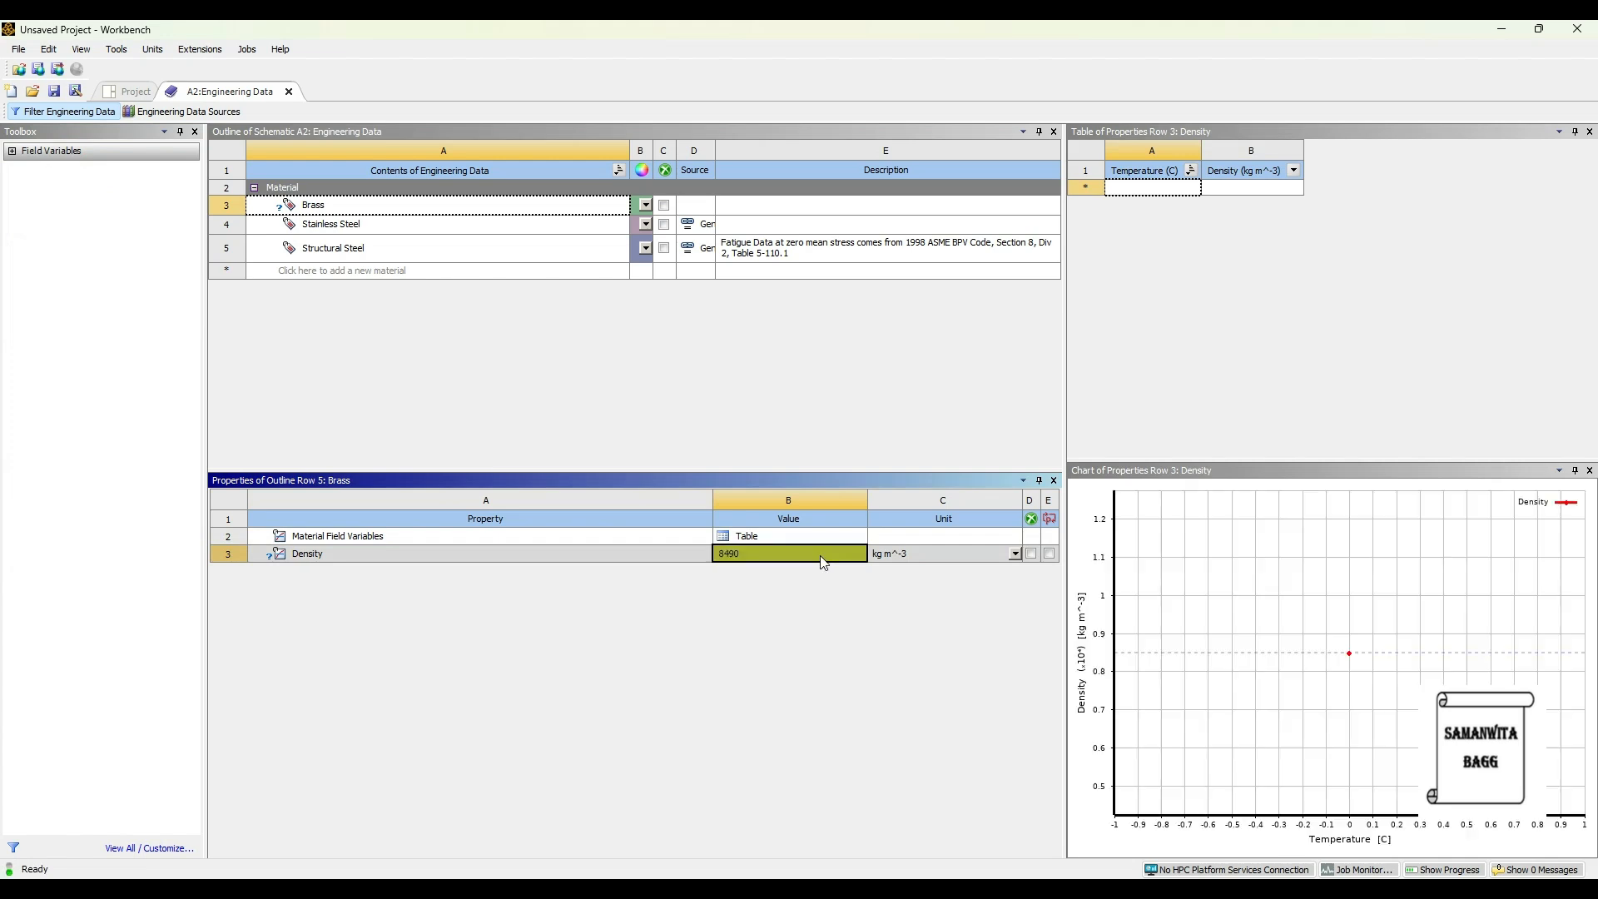
# - Give Brass isotropic elasticity with Young's modulus 97 GPa and Poisson's ratio 0.31
pyautogui.click(368, 206)
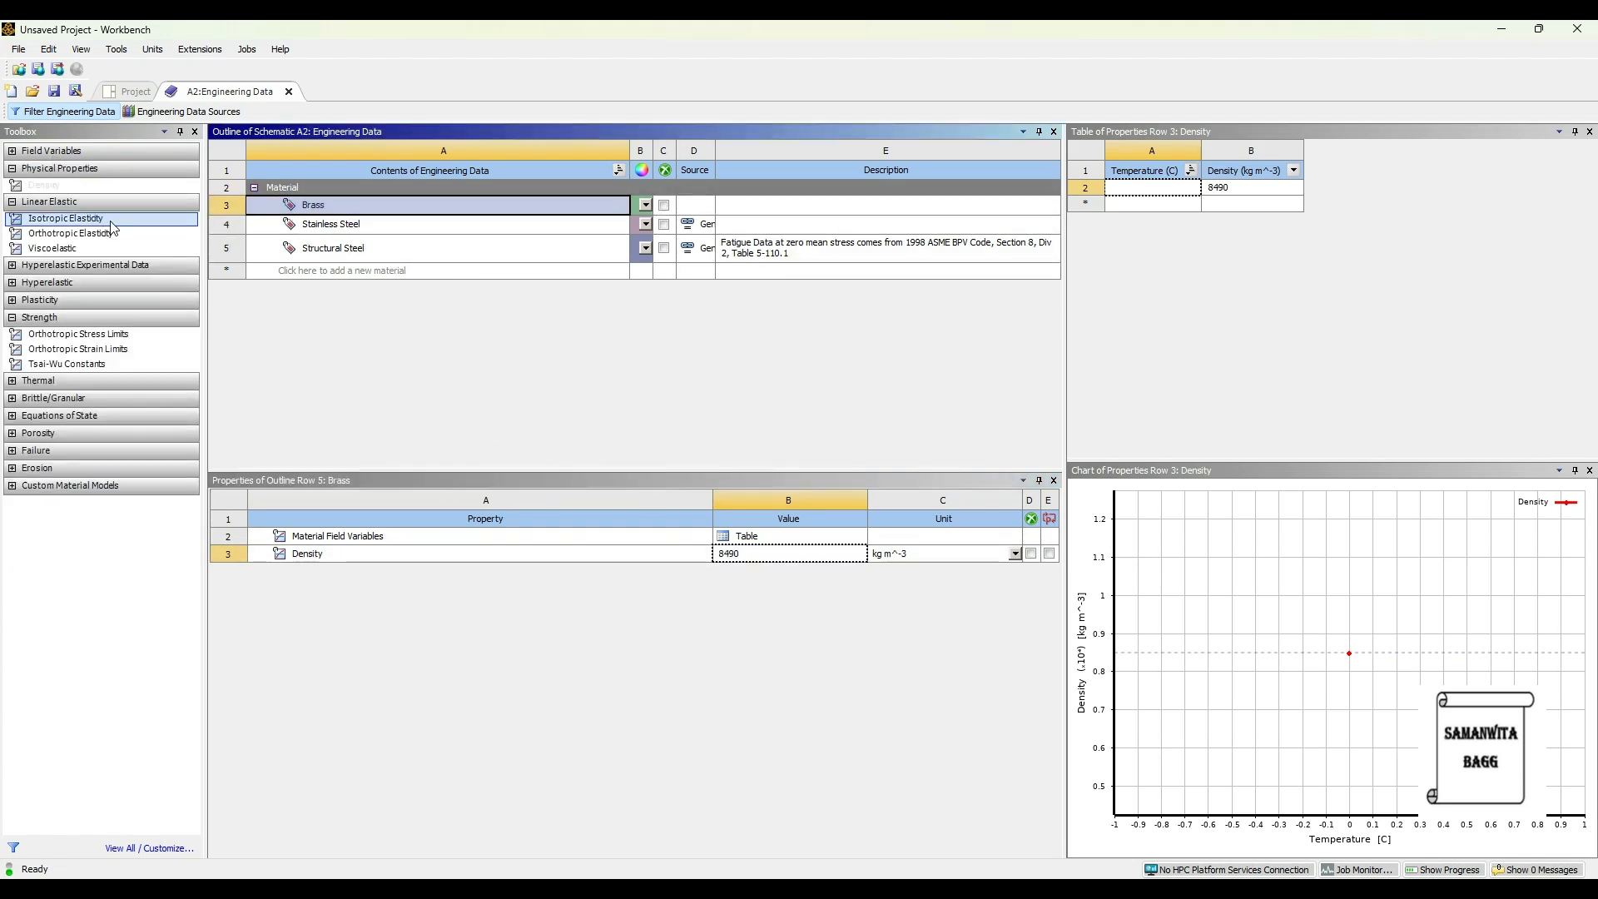
pyautogui.moveTo(112, 226); pyautogui.dragTo(684, 372)
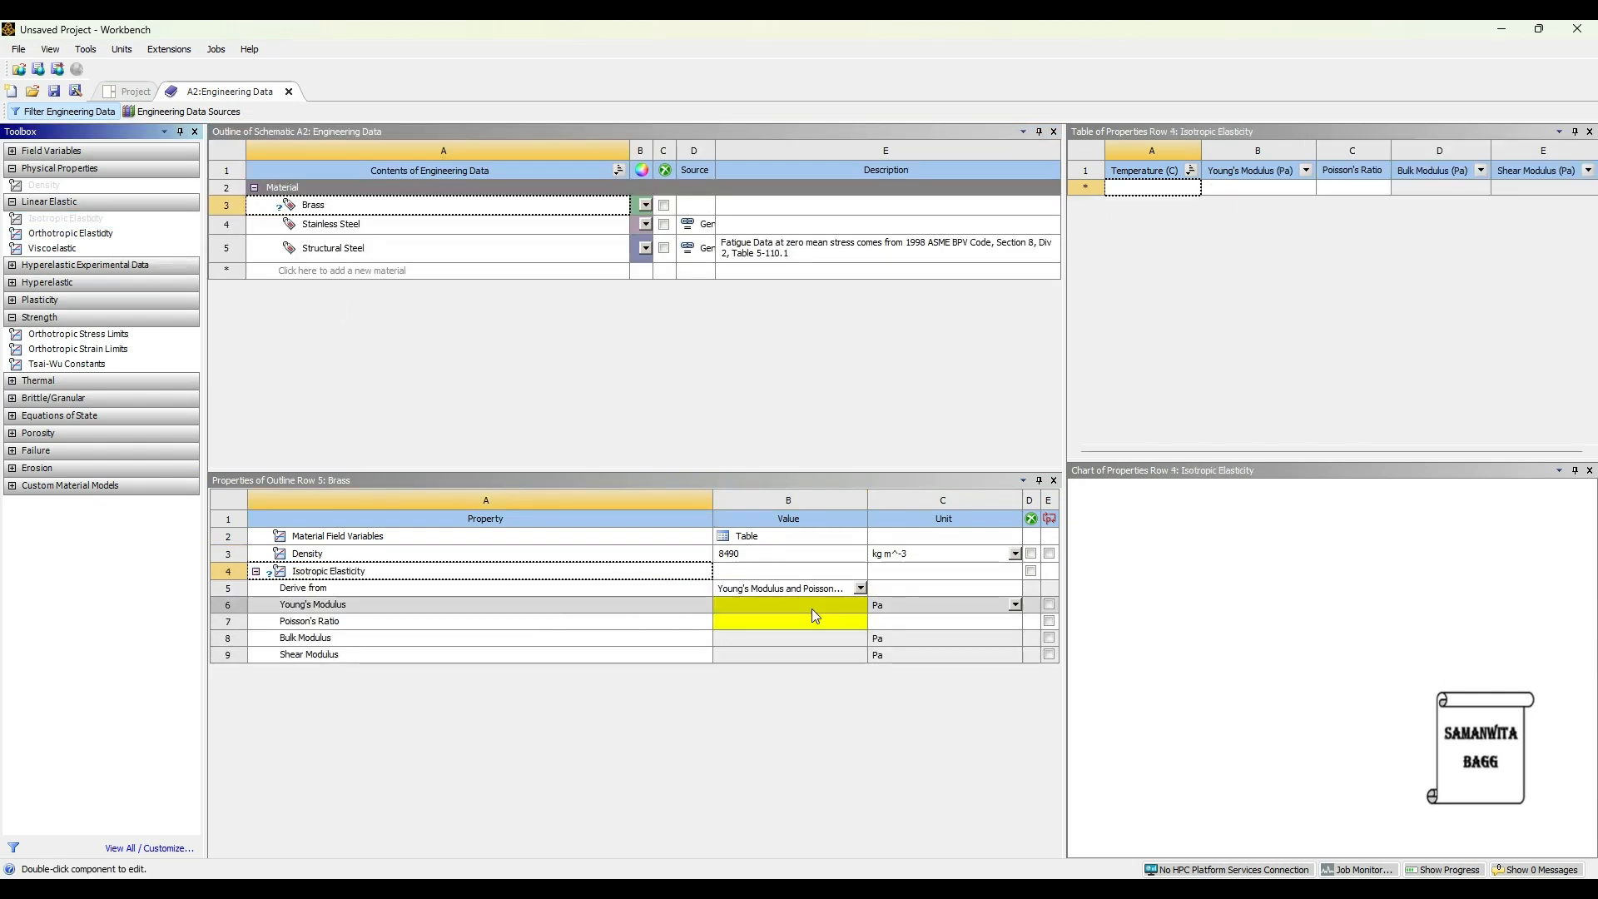
pyautogui.click(1016, 605)
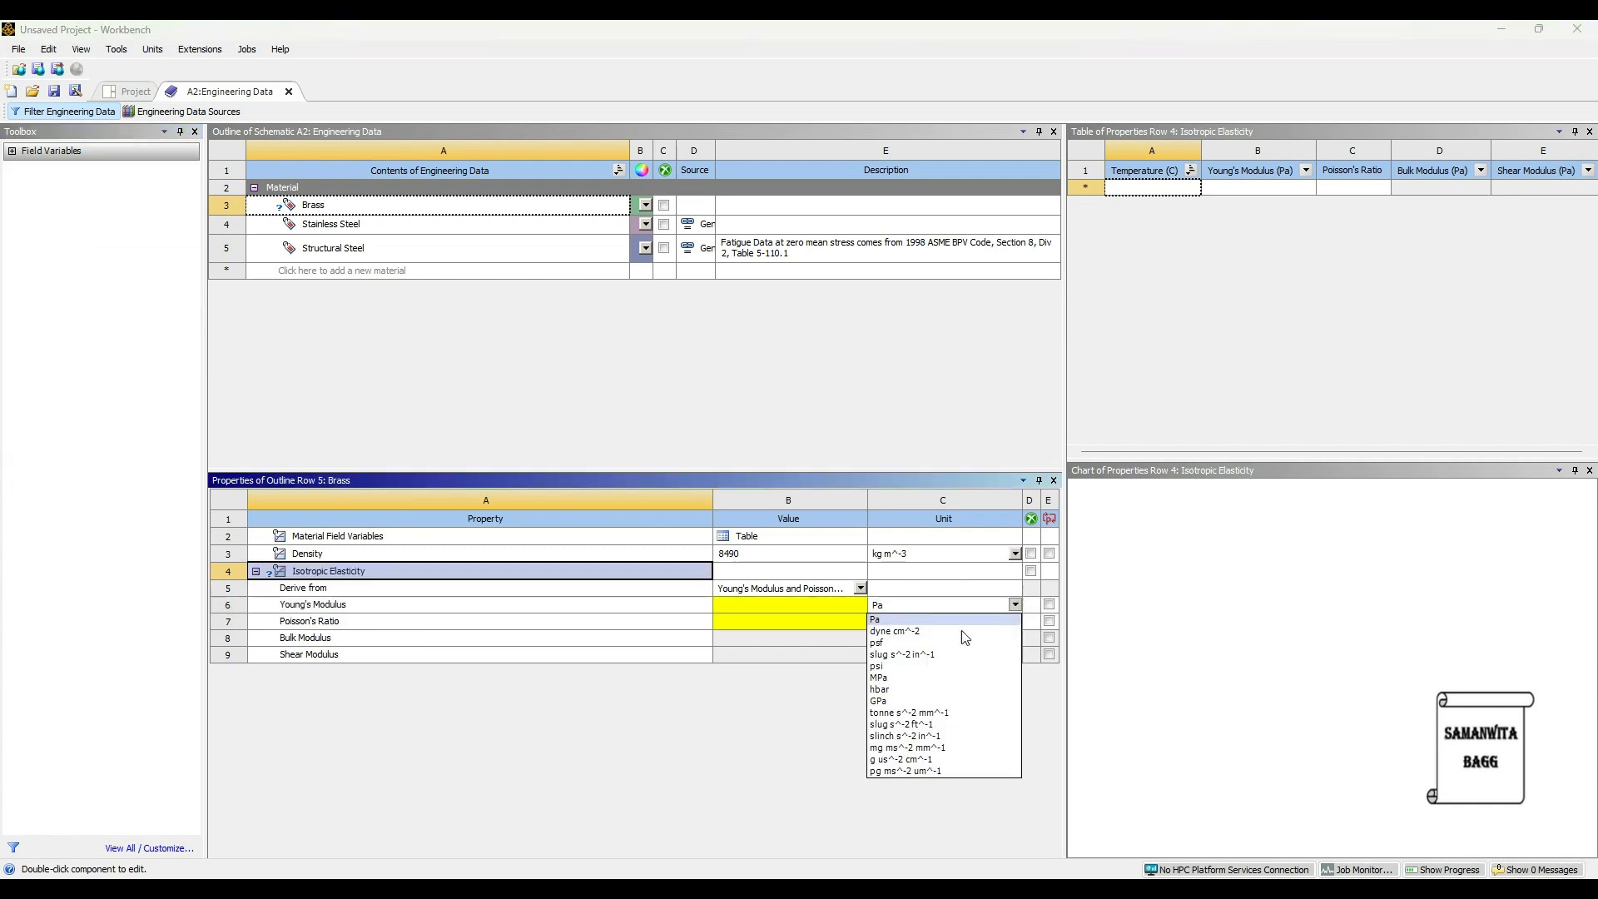
pyautogui.click(915, 709)
pyautogui.click(775, 604)
pyautogui.write('9')
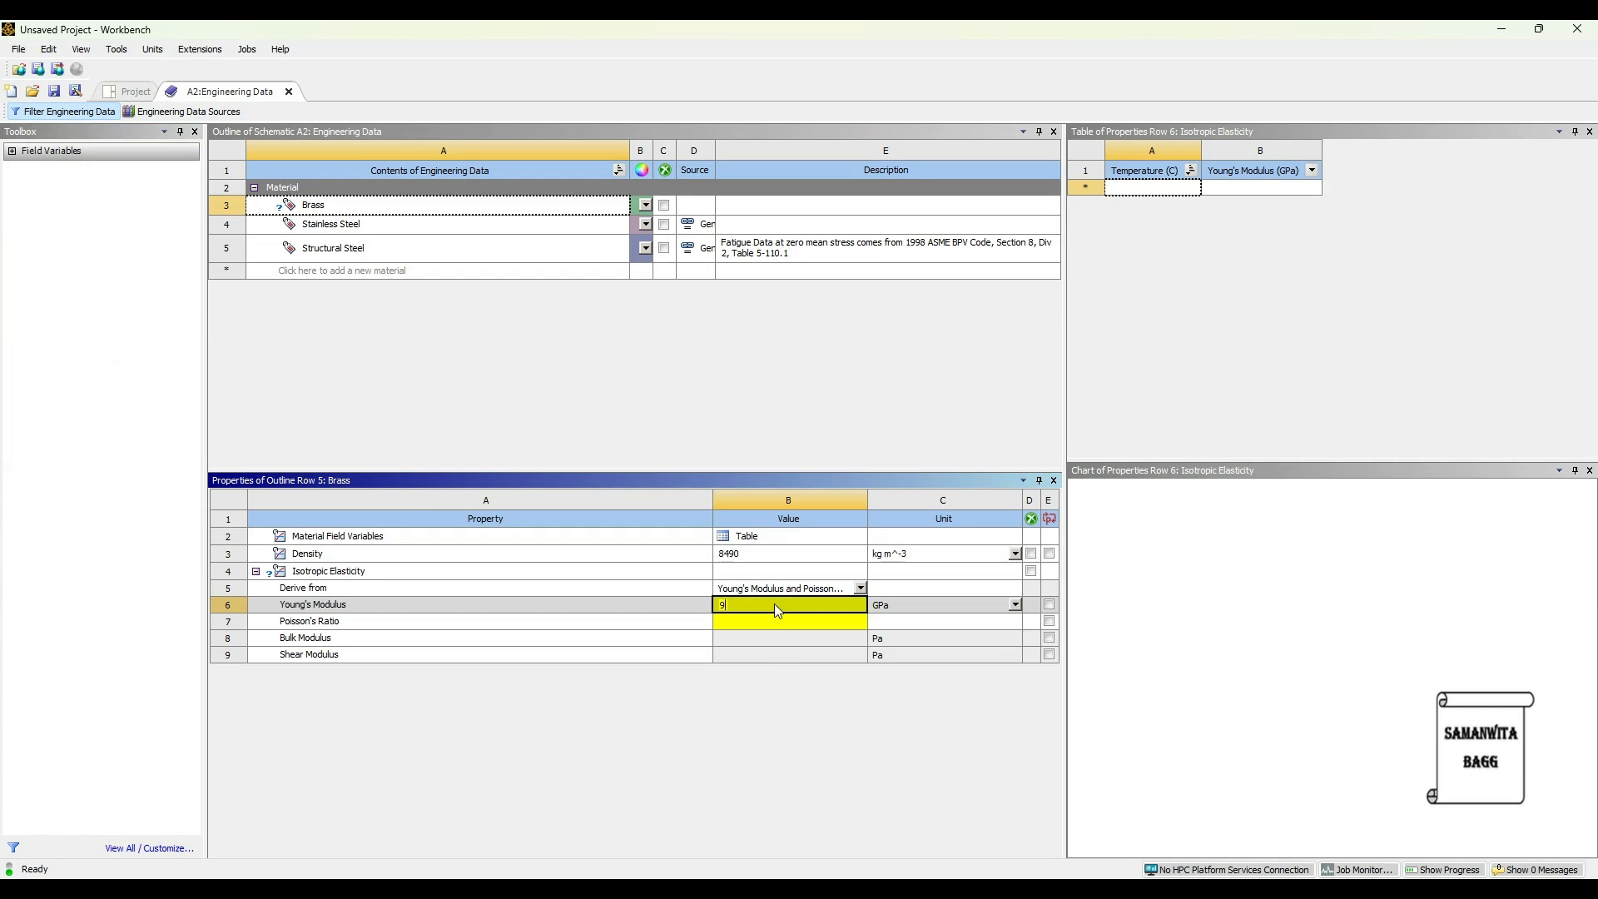
pyautogui.write('7')
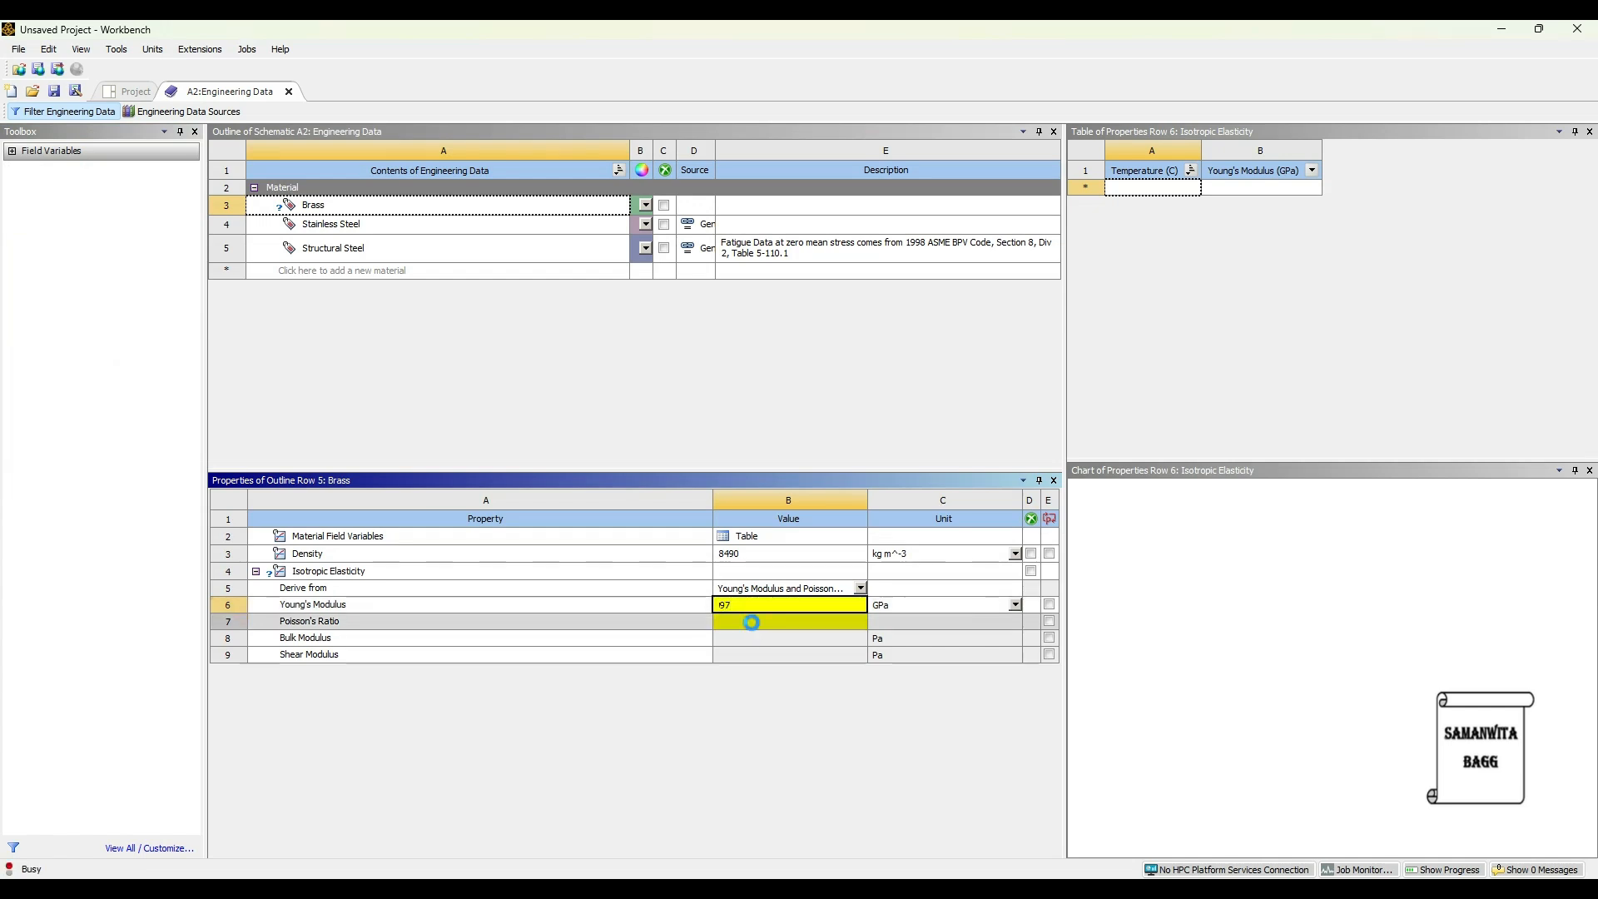
pyautogui.click(753, 624)
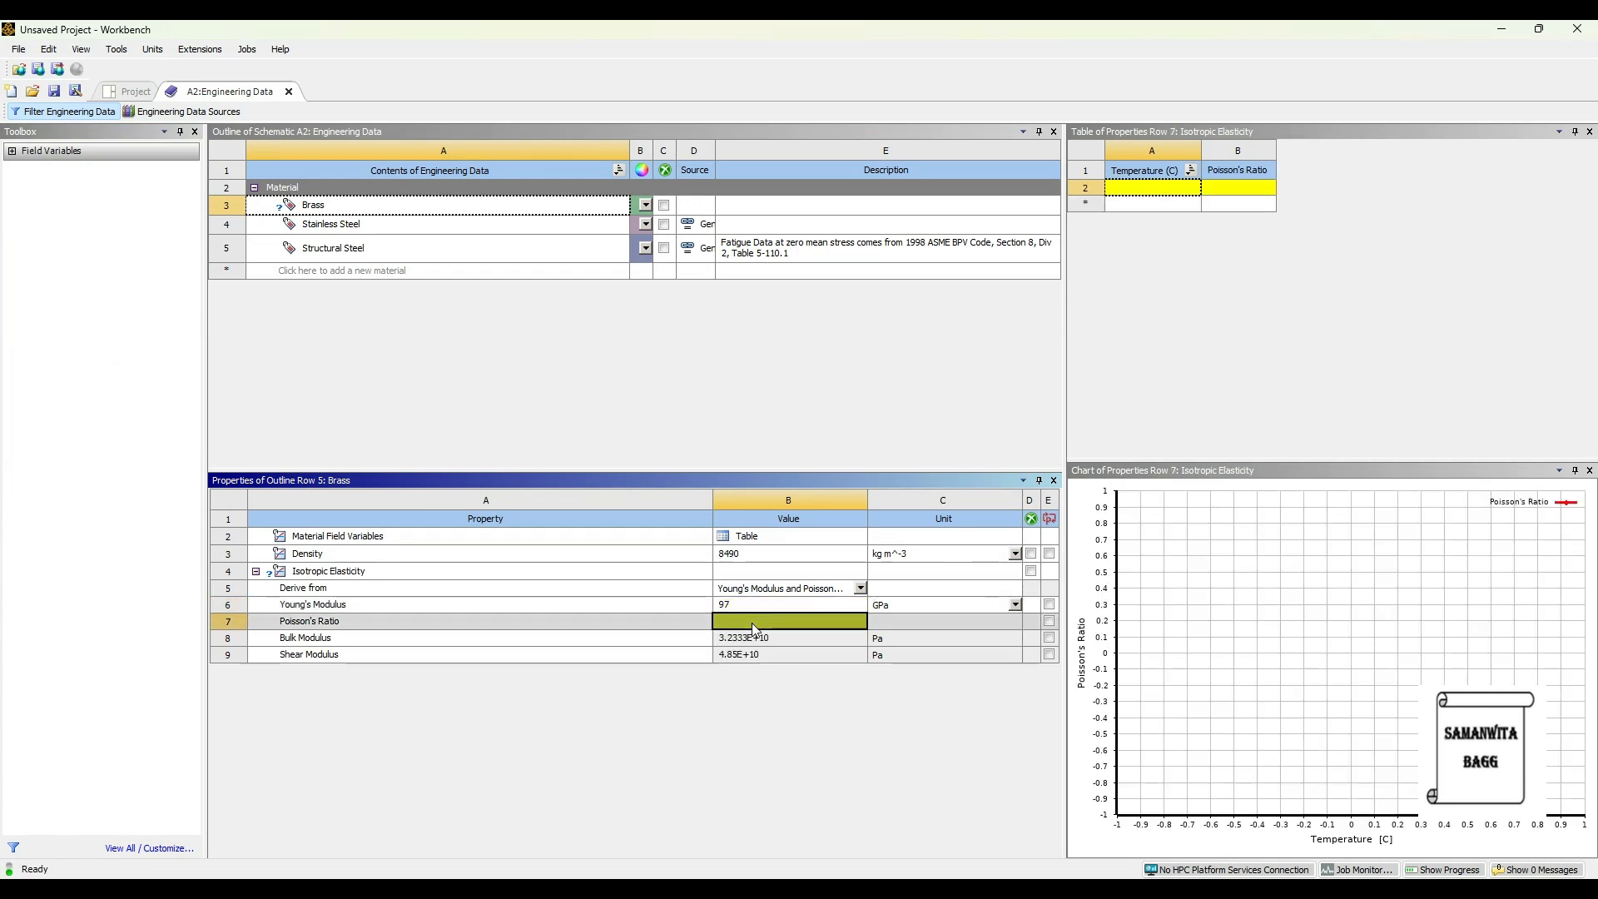
pyautogui.write('0.31')
pyautogui.press('Return')
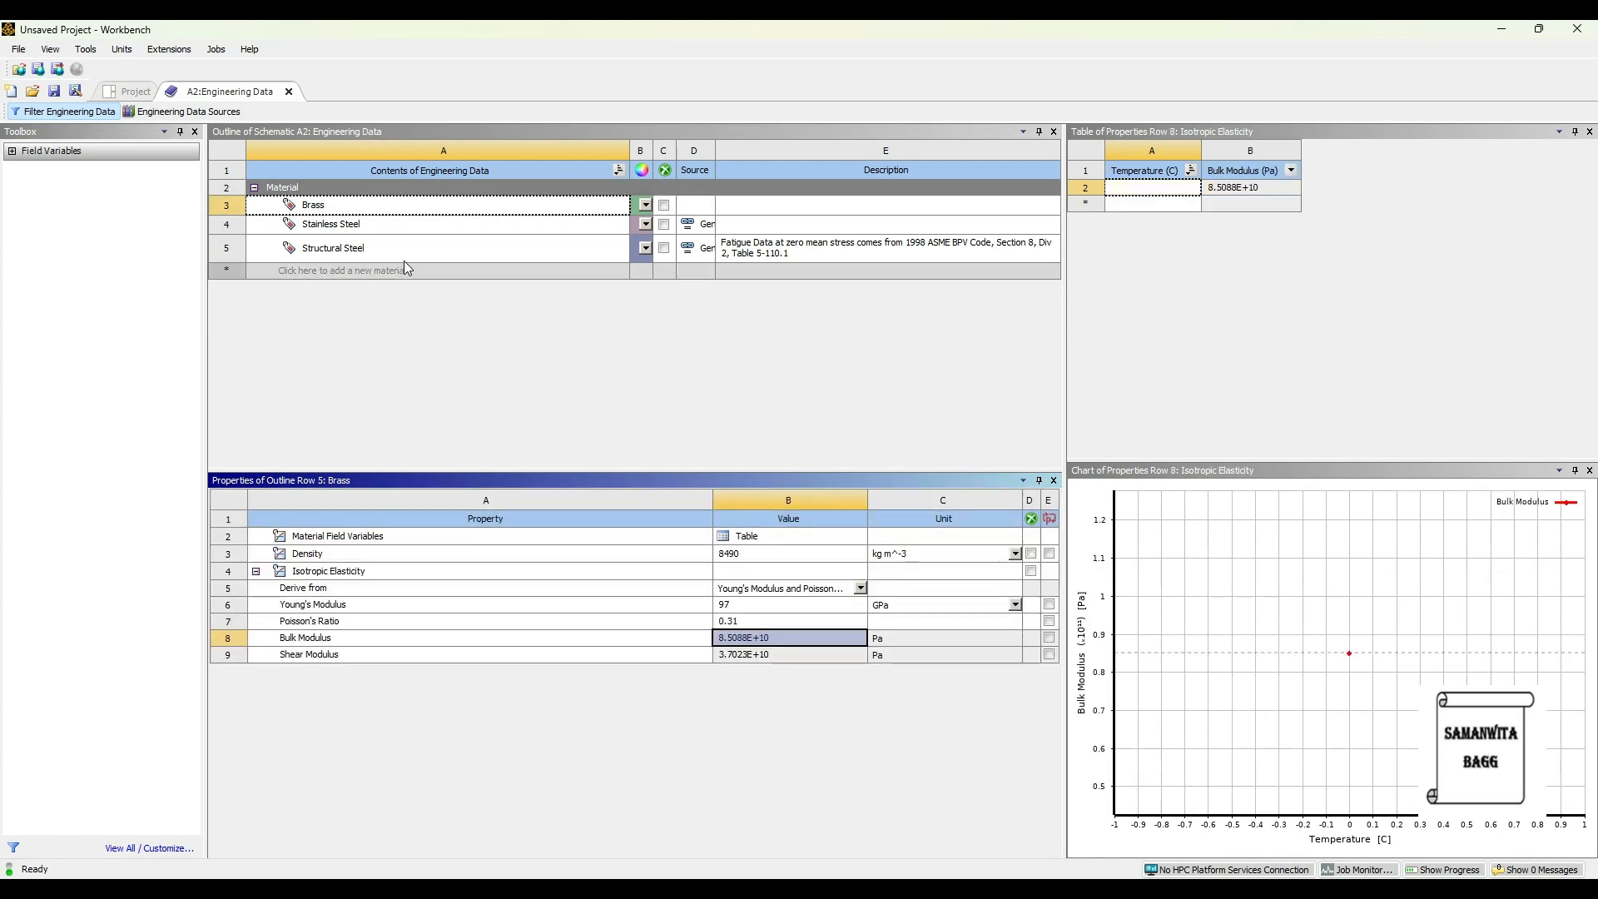
# - Create a new material named Bronze with a density of 8410 kg m^-3
pyautogui.click(353, 275)
pyautogui.write('Bro')
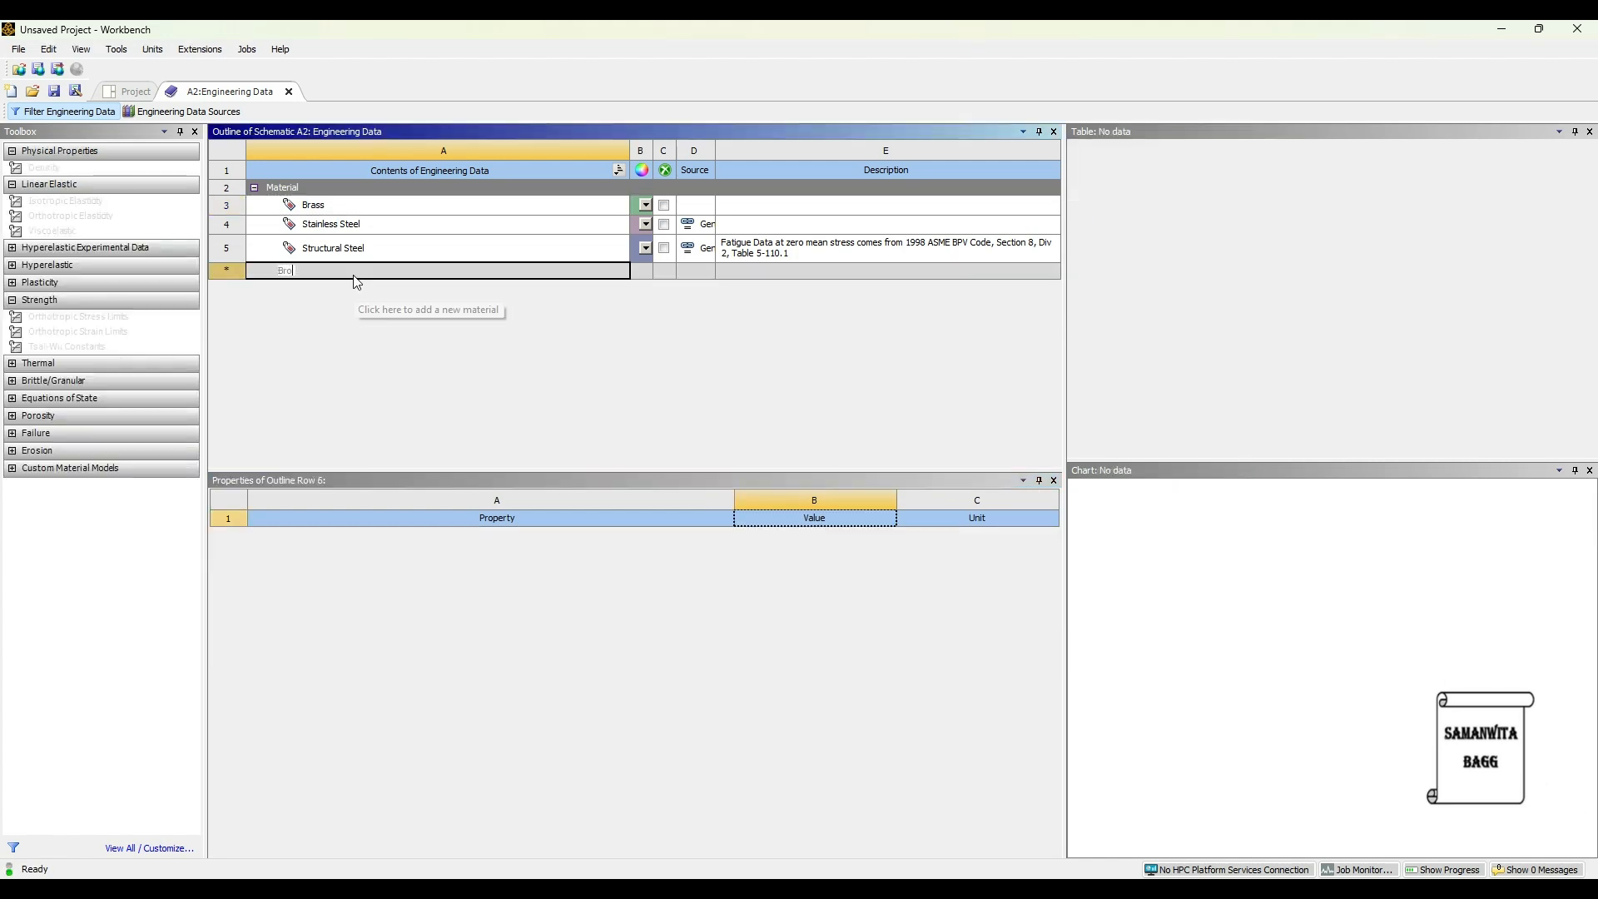
pyautogui.write('nee')
pyautogui.press('Return')
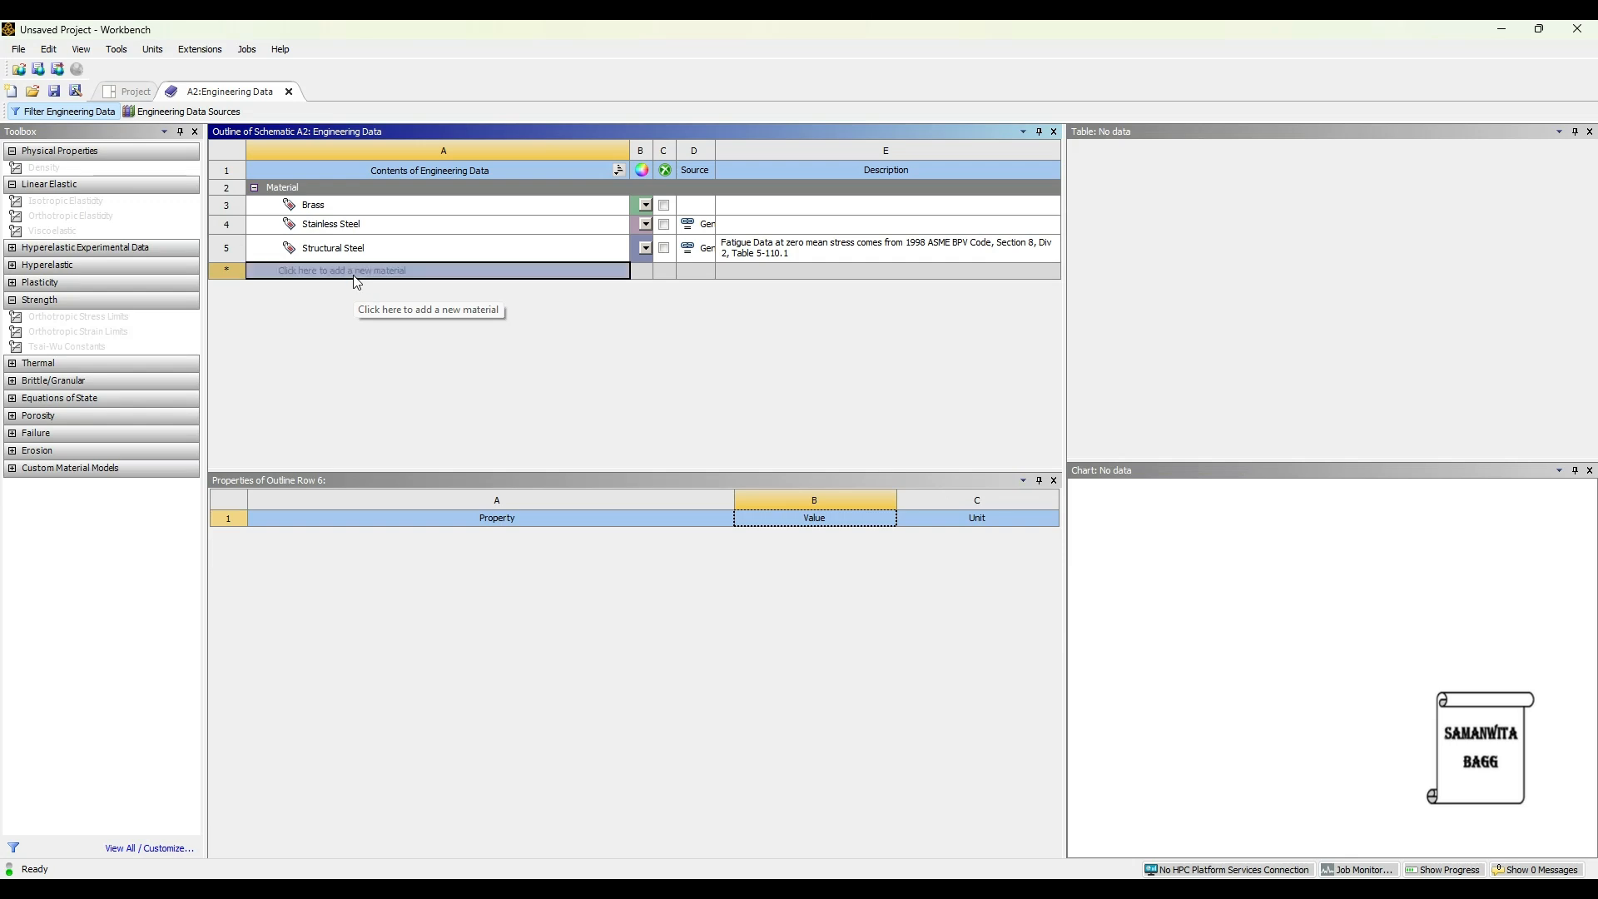
pyautogui.doubleClick(44, 167)
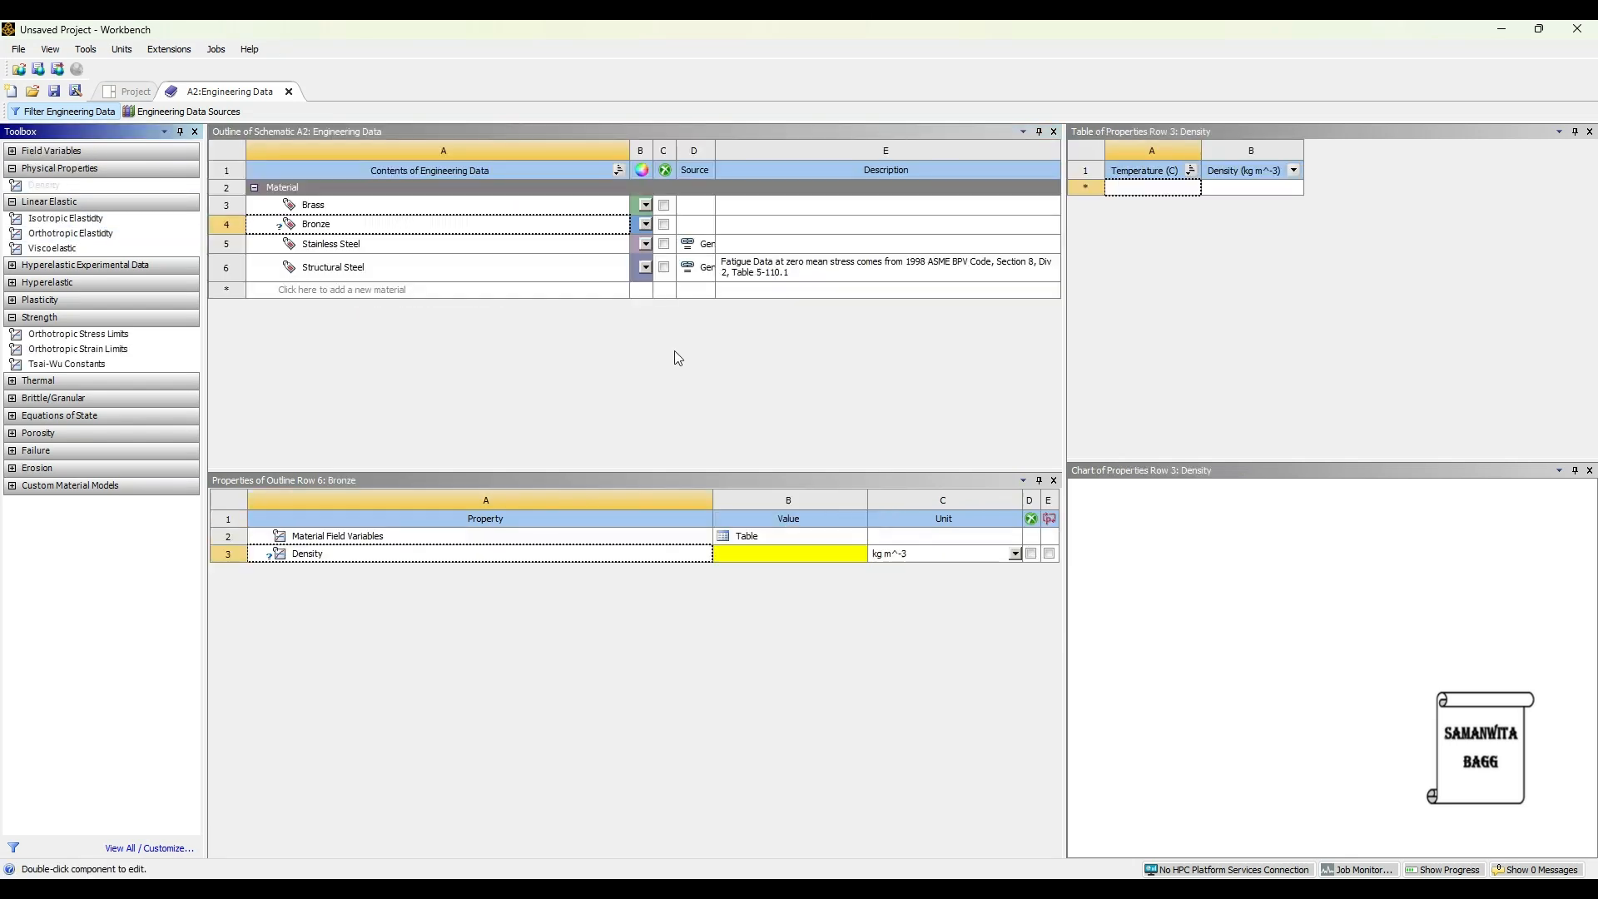
pyautogui.click(762, 558)
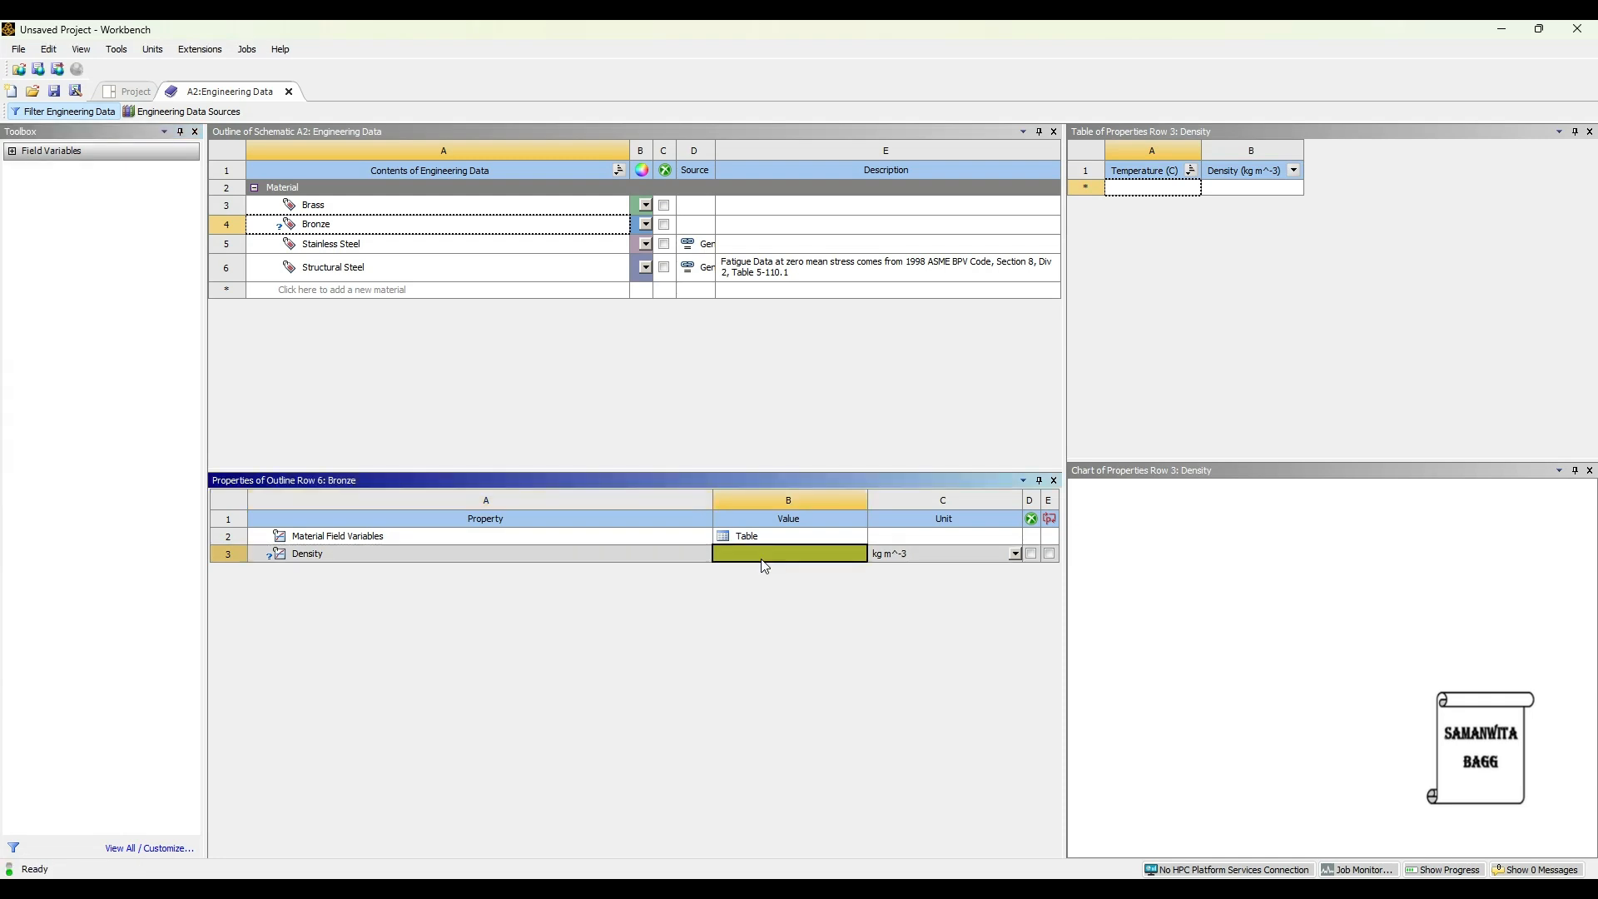
pyautogui.write('8410')
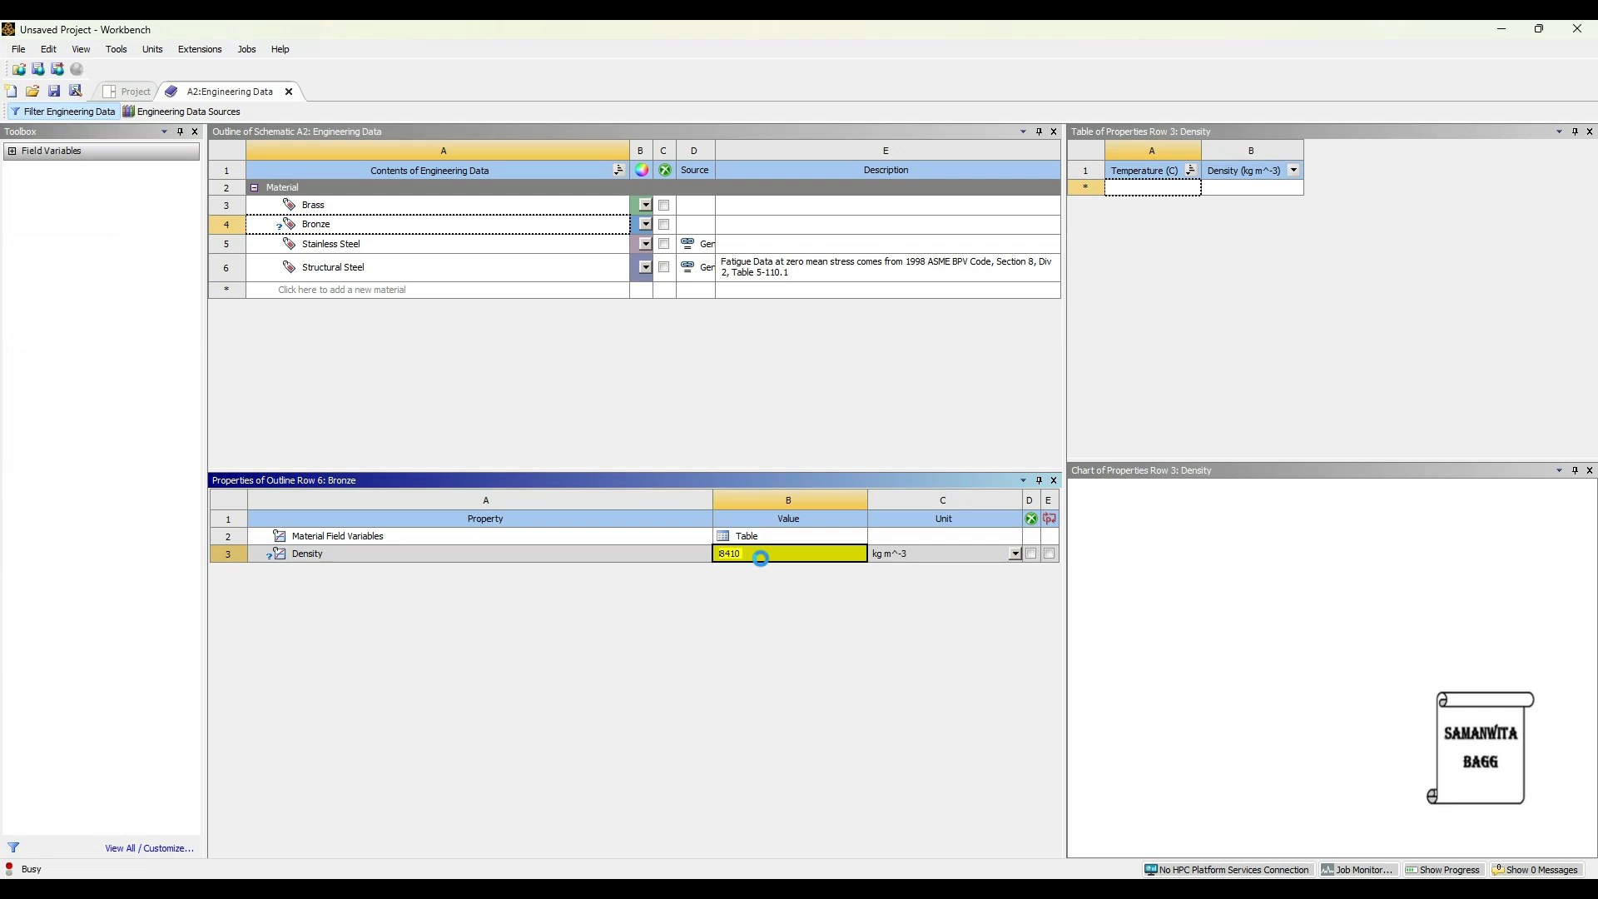
pyautogui.press('Return')
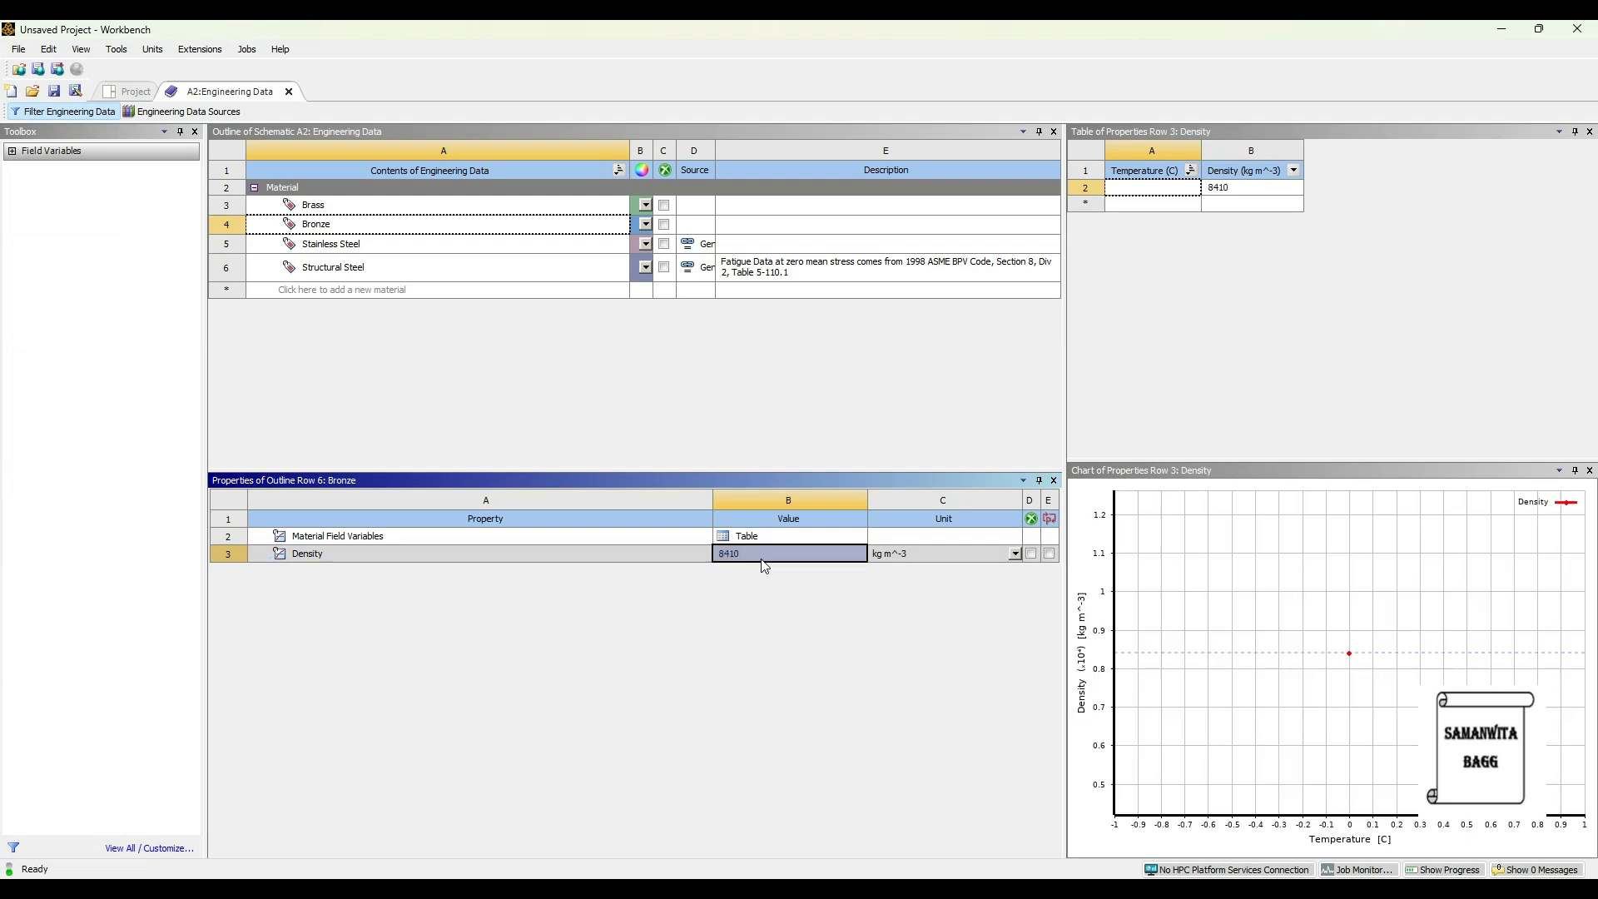
# - Give Bronze Young's modulus 138 GPa and Poisson's ratio 0.42, then return to the project
pyautogui.click(341, 224)
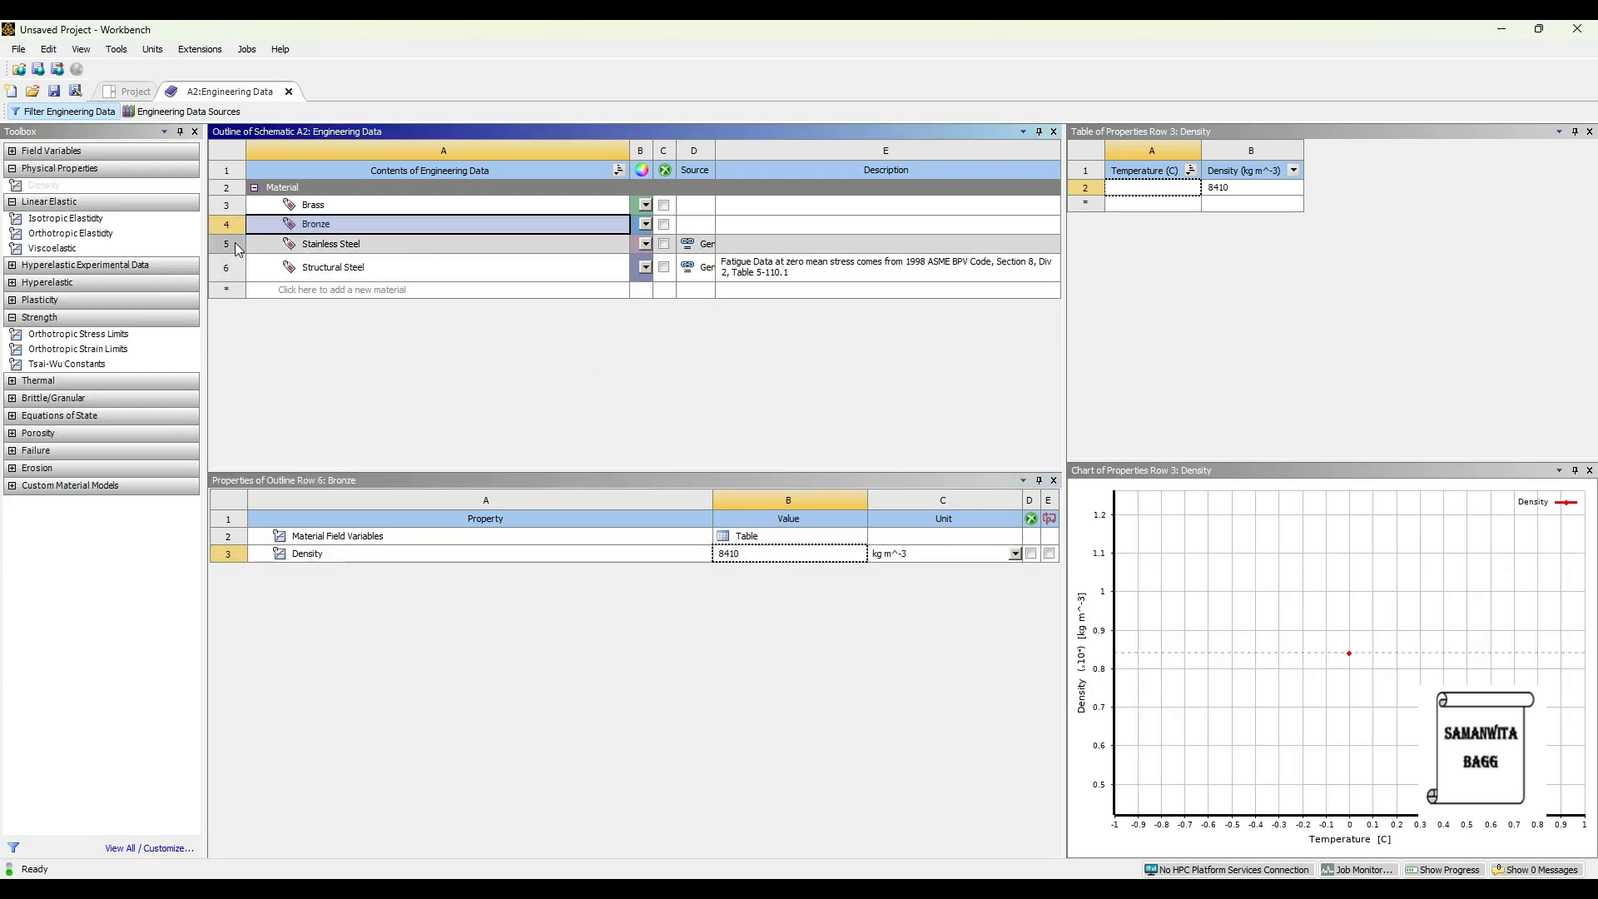
pyautogui.doubleClick(96, 221)
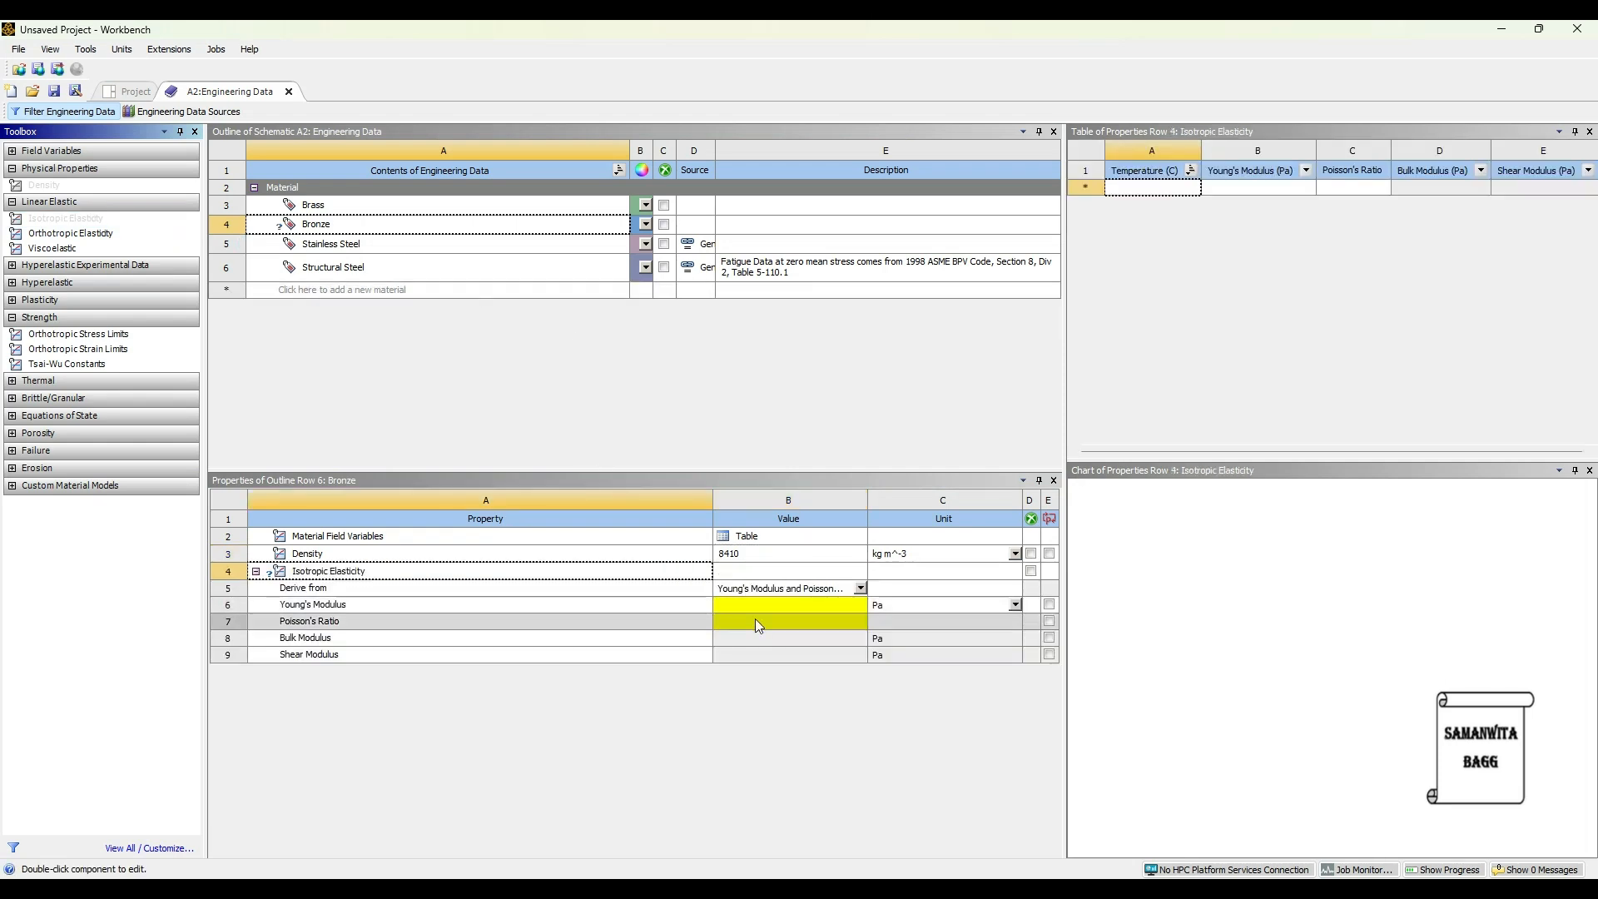
pyautogui.click(756, 603)
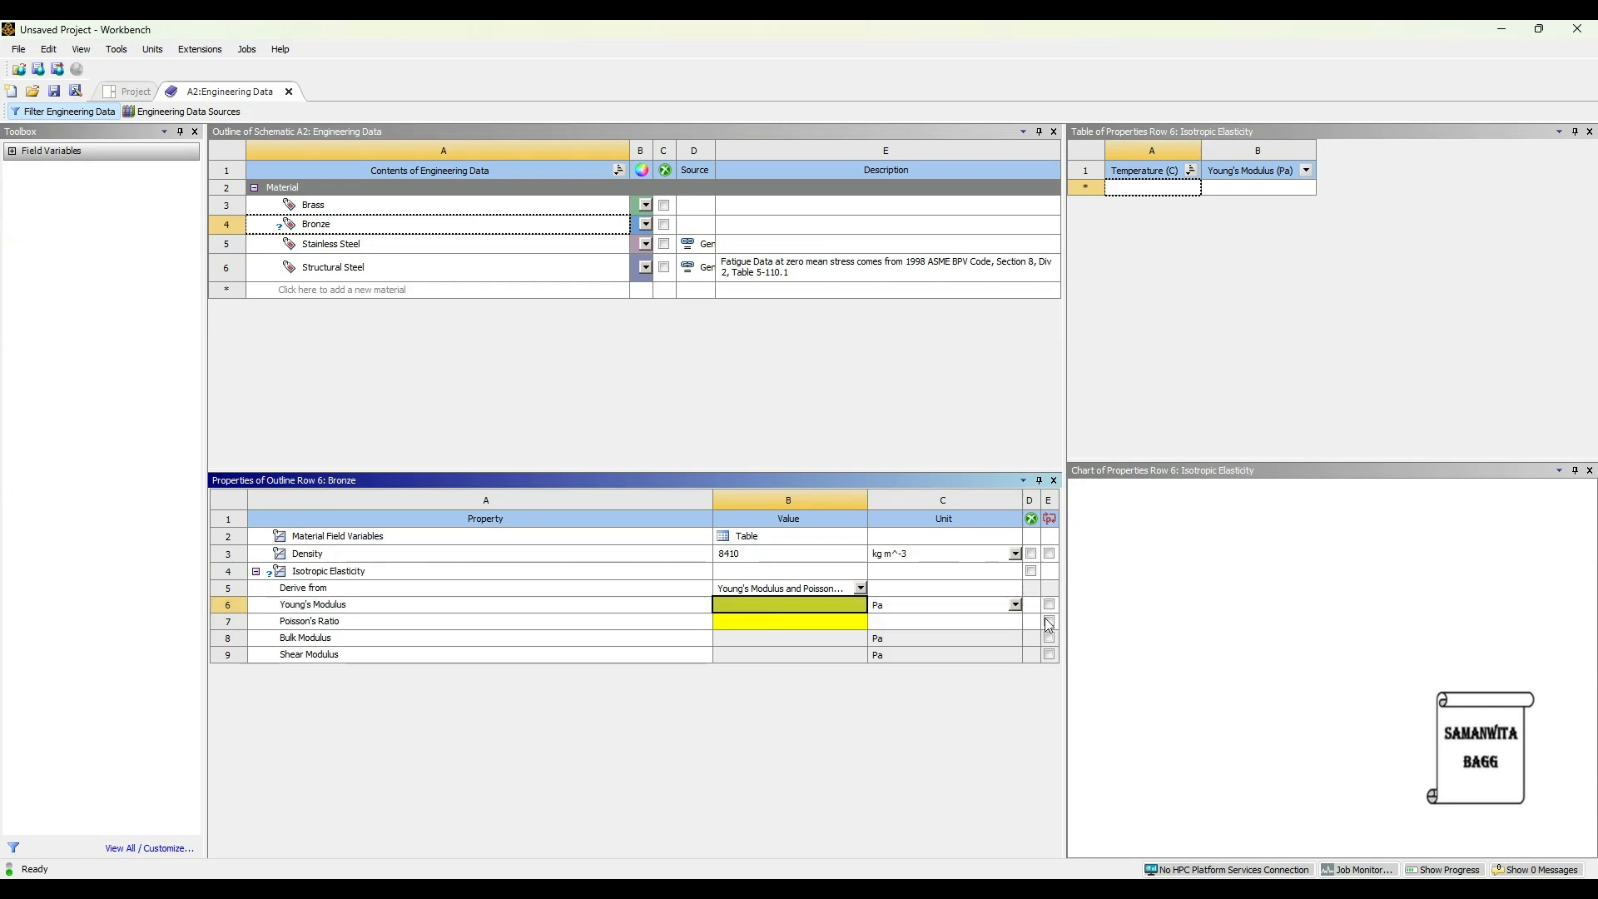
pyautogui.click(916, 604)
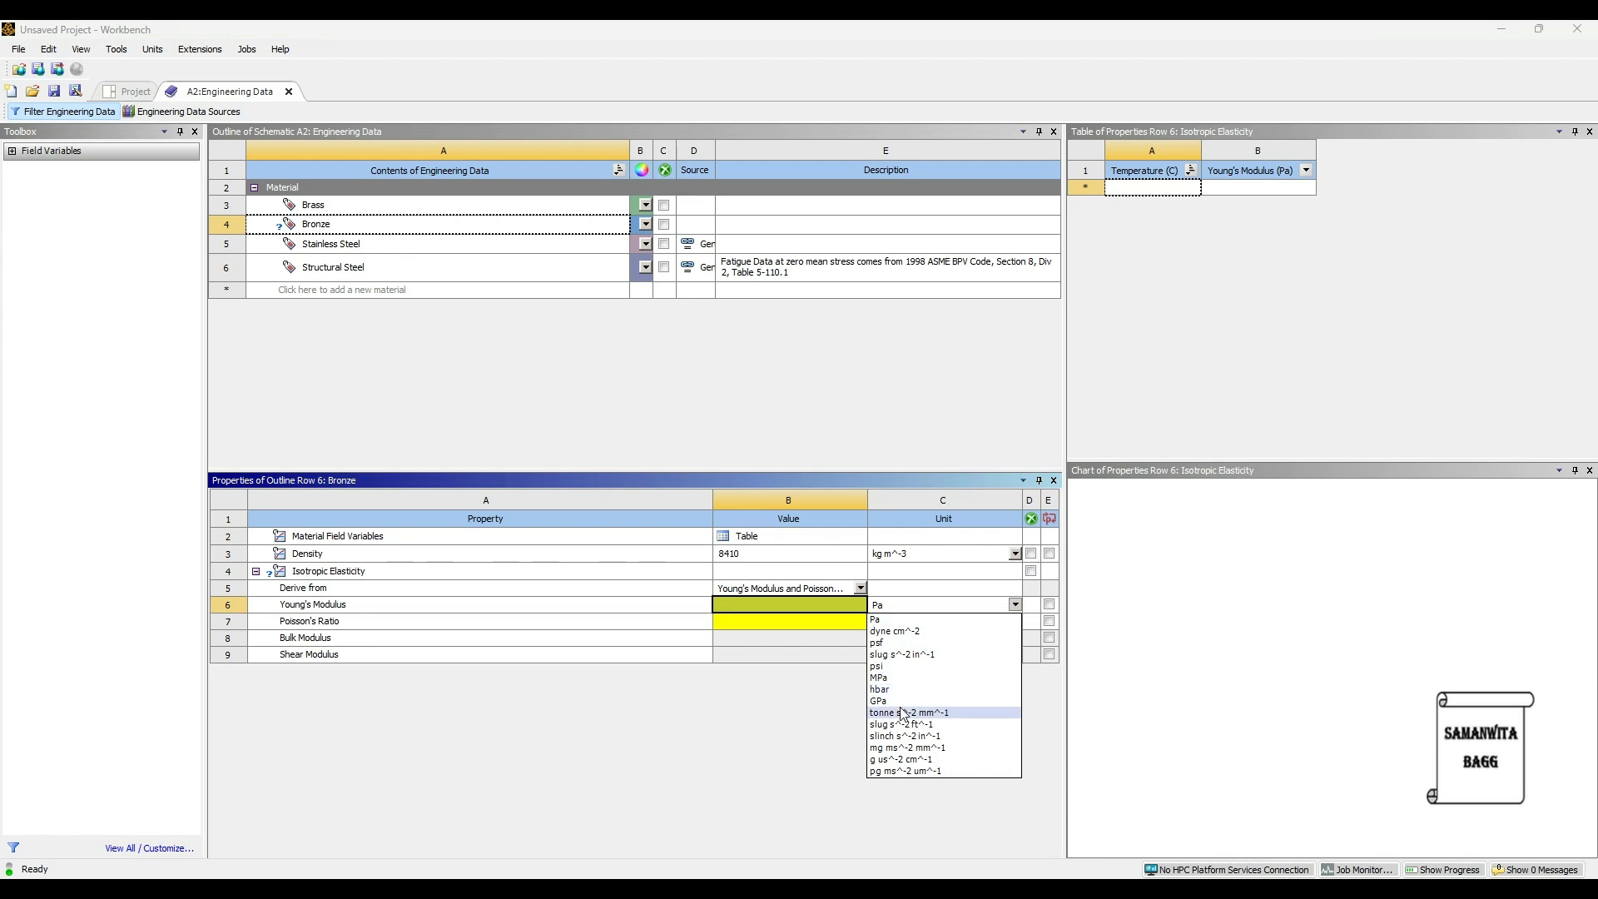
pyautogui.click(881, 701)
pyautogui.click(744, 604)
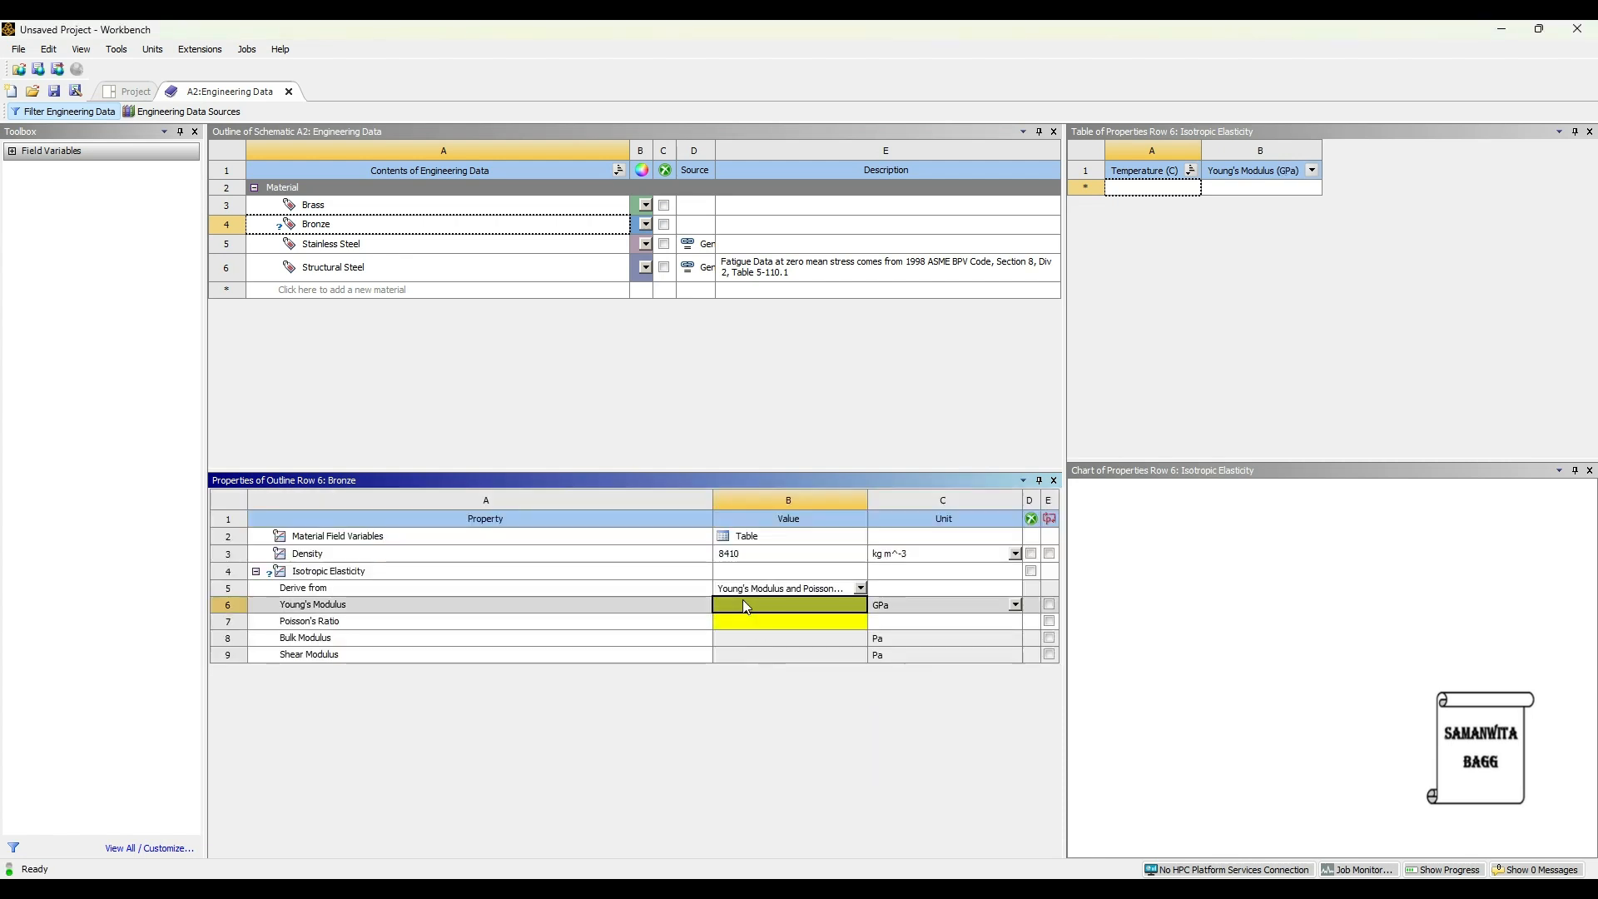
pyautogui.write('138')
pyautogui.press('Return')
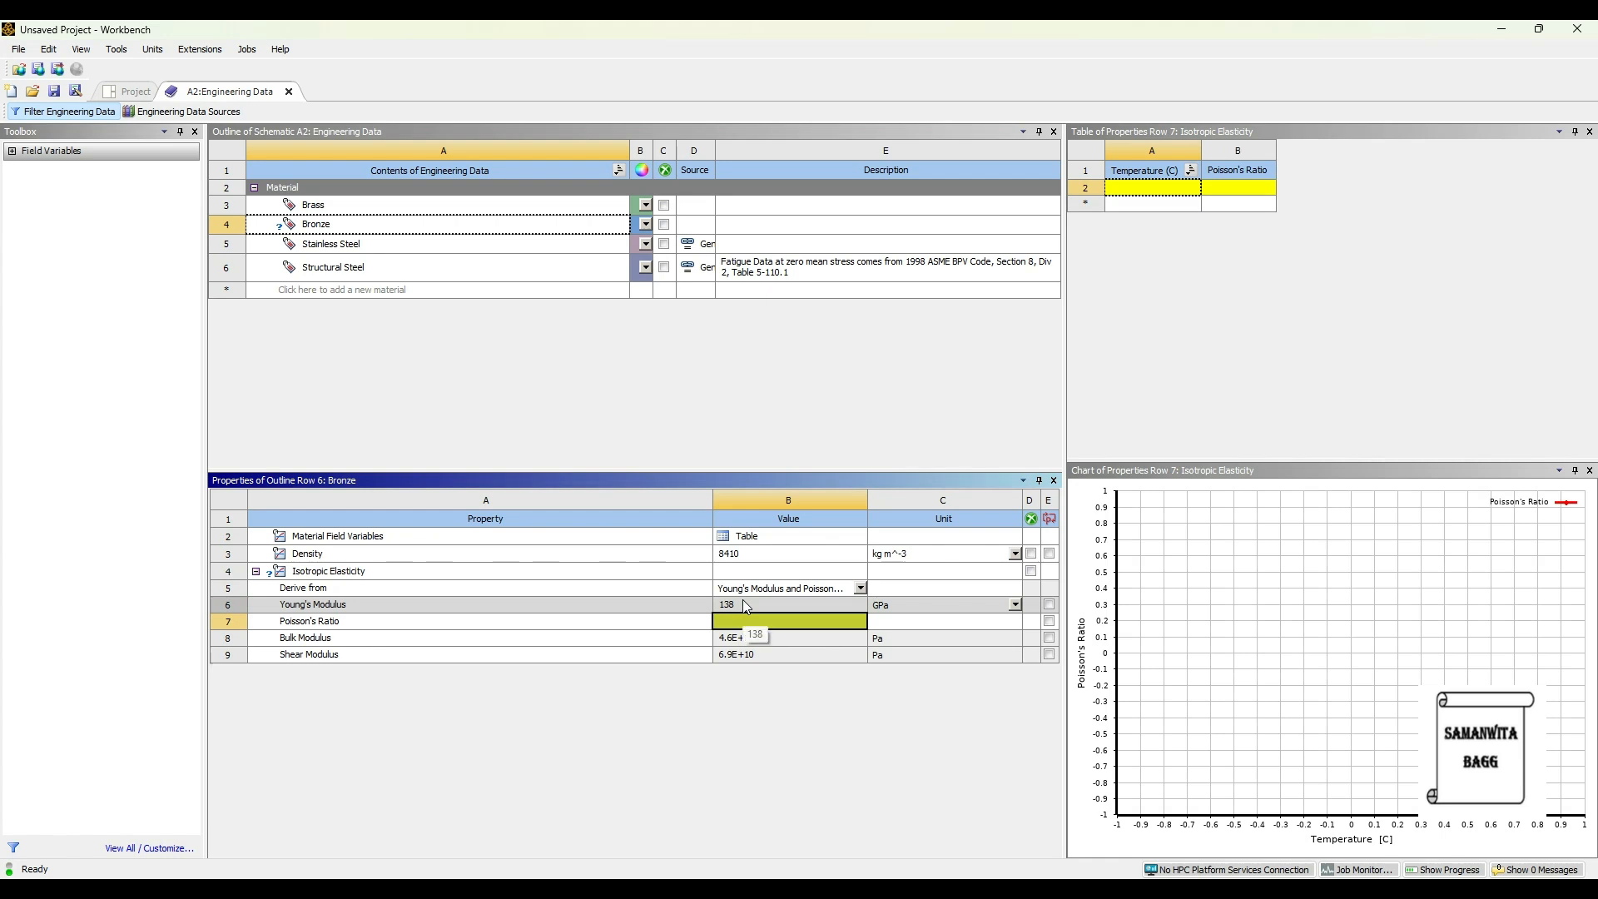
pyautogui.write('0.42')
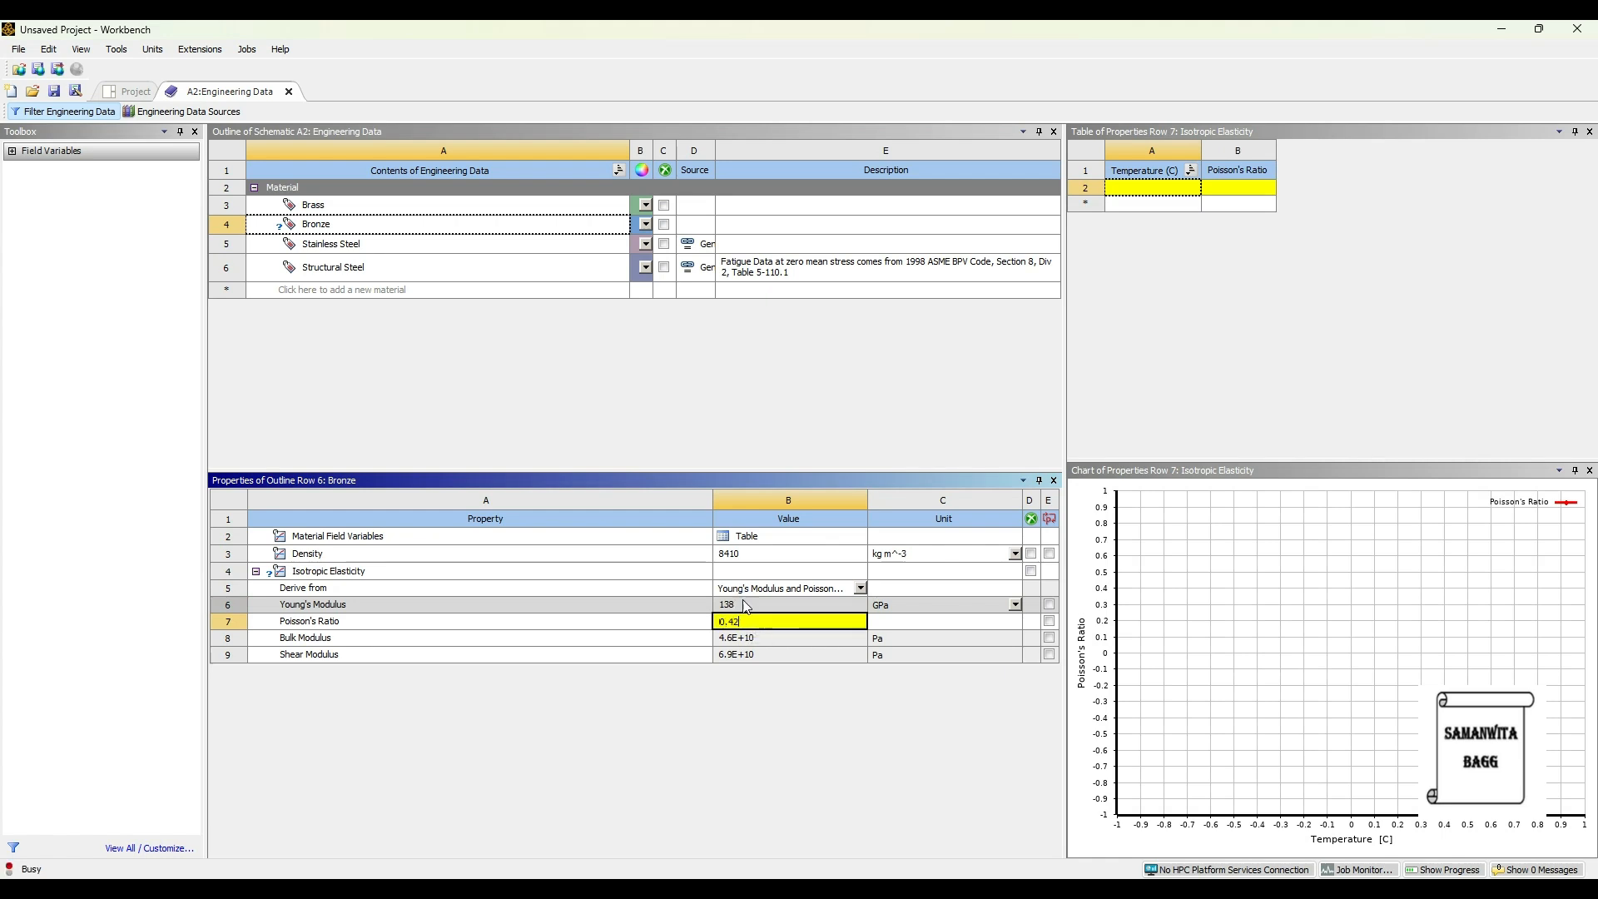
pyautogui.press('Return')
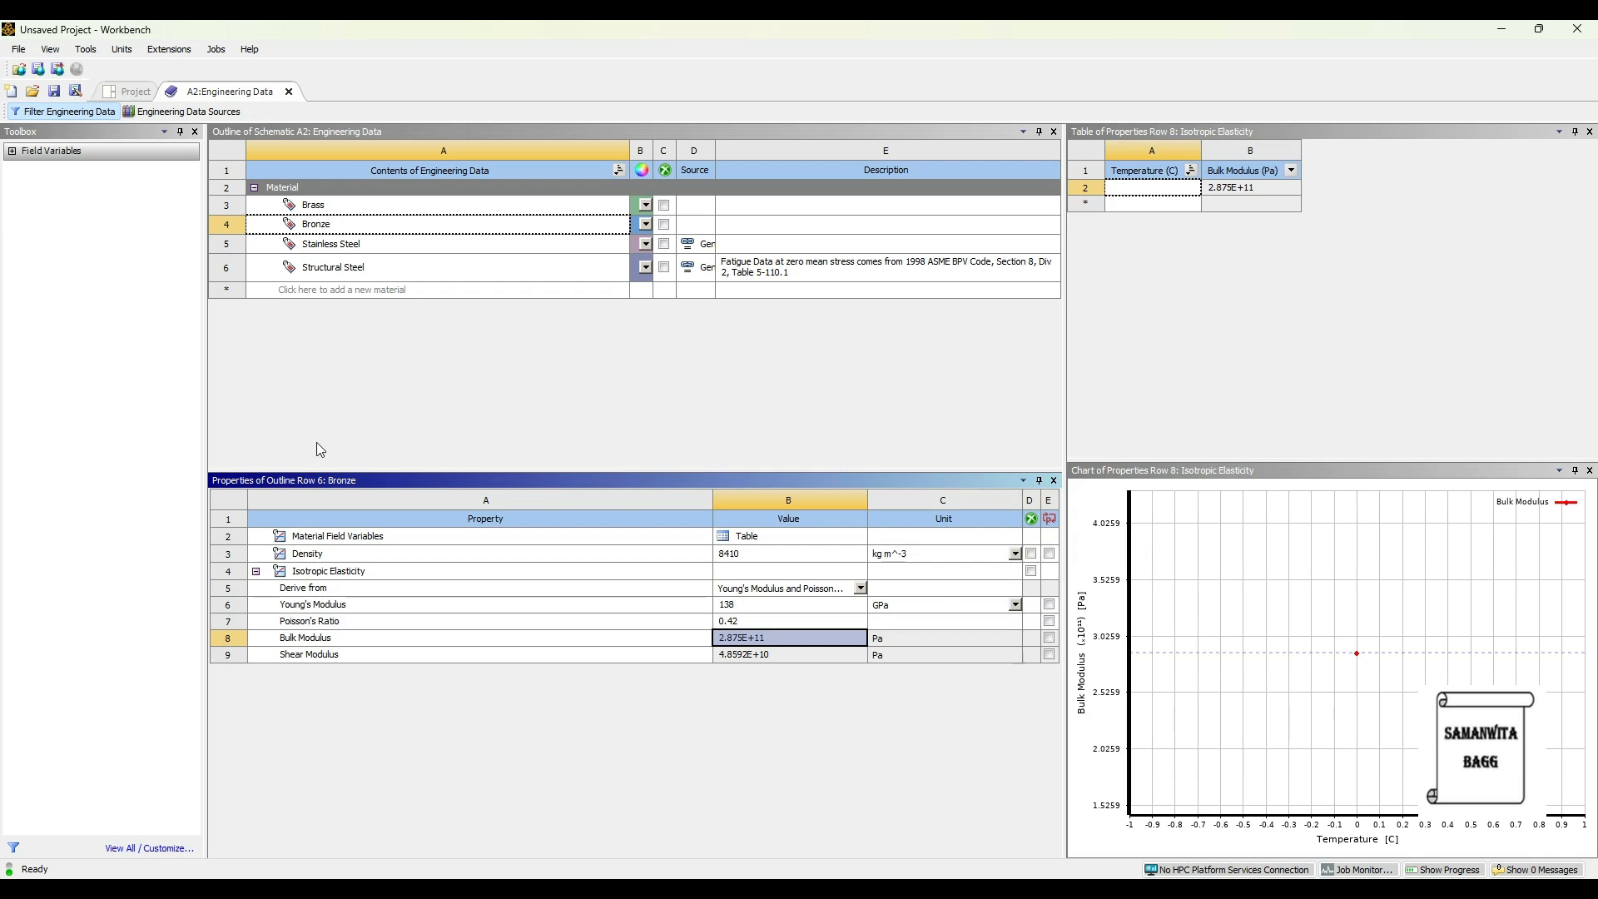
pyautogui.click(129, 91)
# - Update the project, import globe valve.STEP as the geometry, and open the model in Mechanical
pyautogui.click(264, 111)
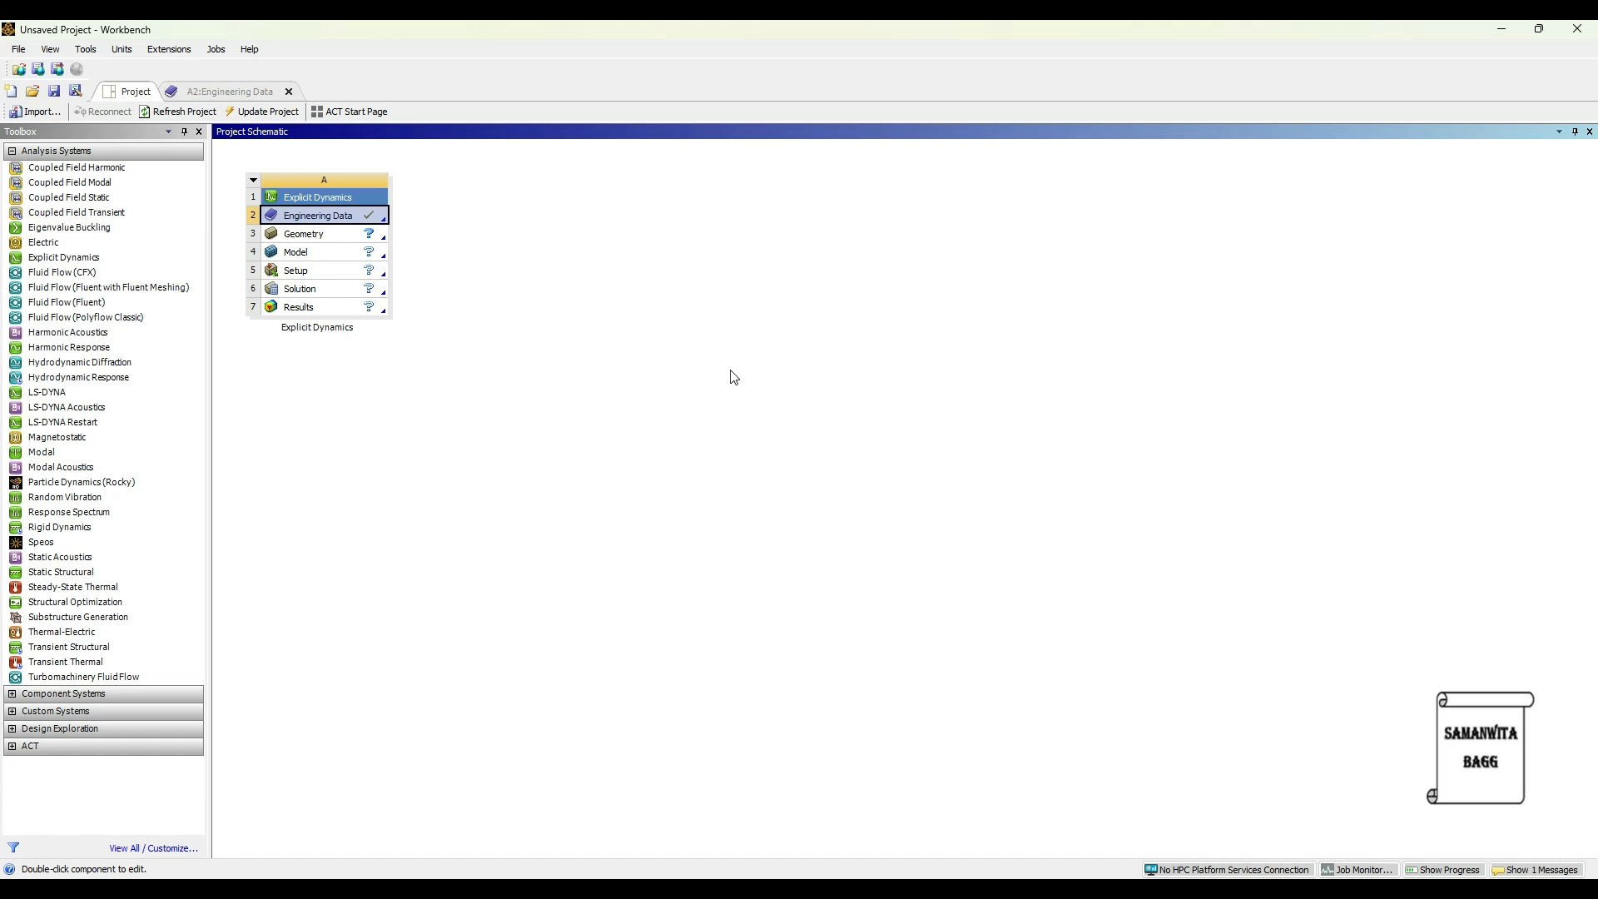
pyautogui.click(338, 234)
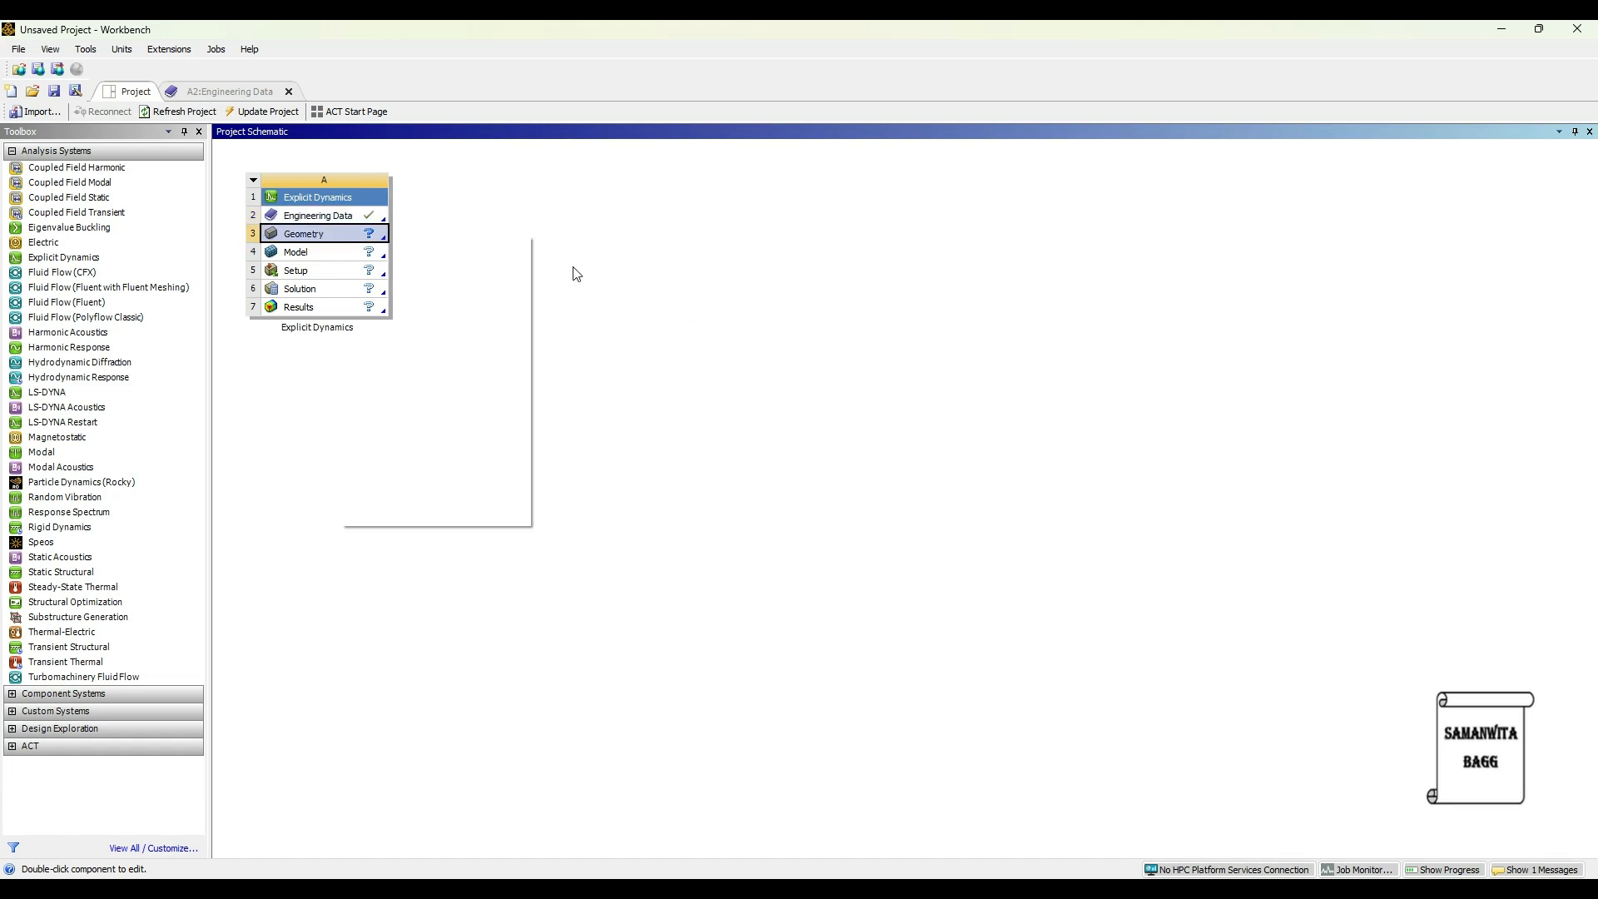
pyautogui.rightClick(339, 235)
pyautogui.moveTo(519, 305)
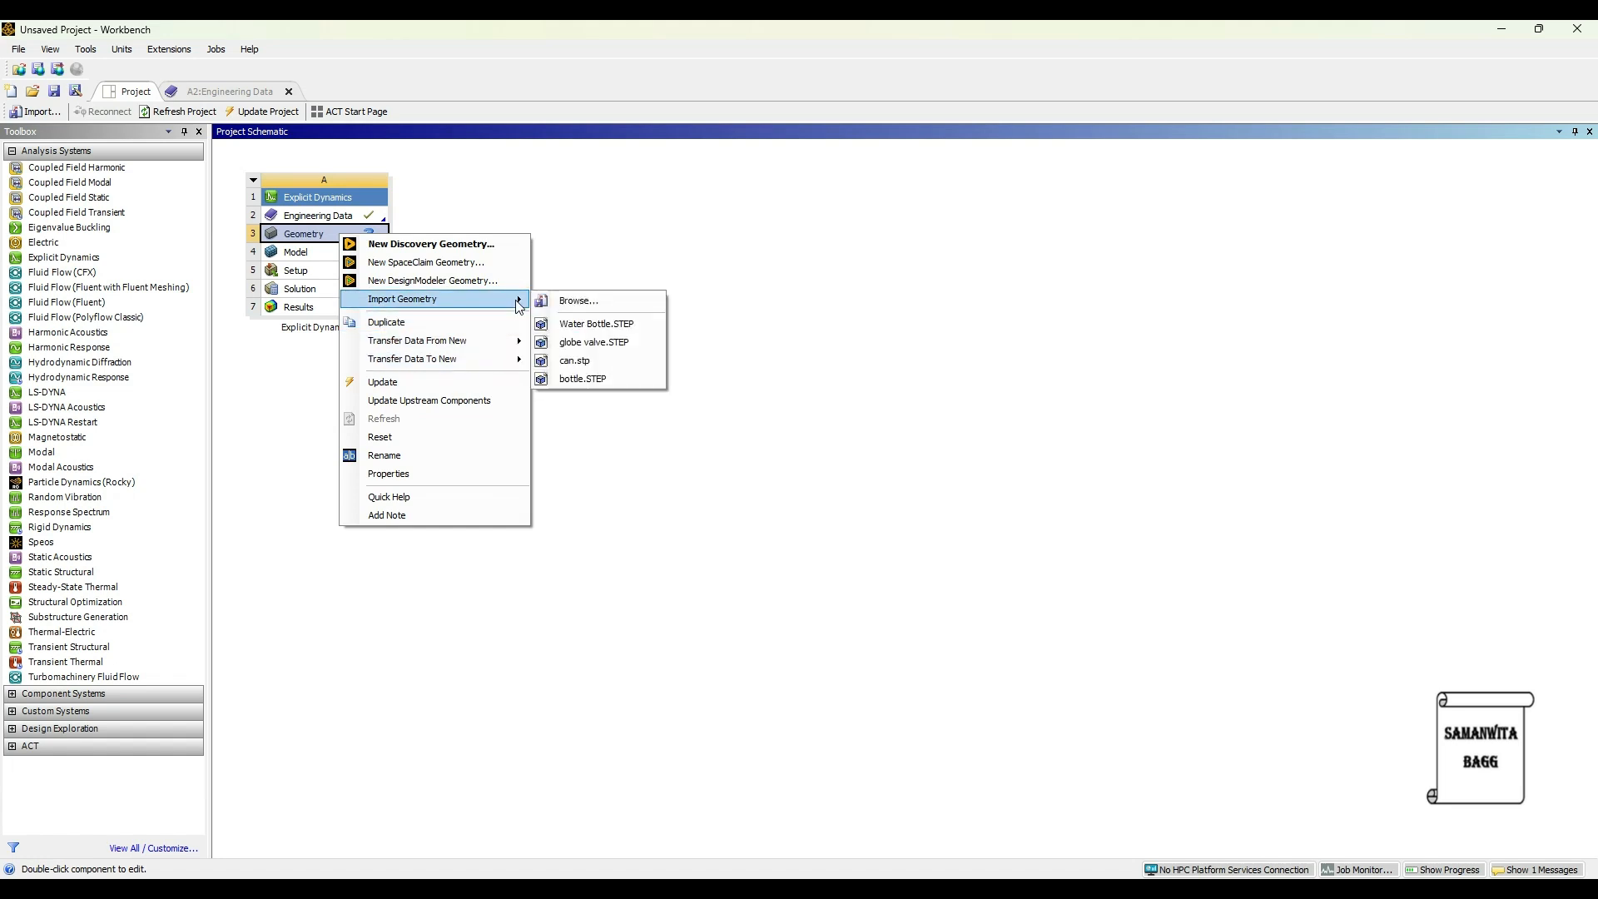
pyautogui.click(612, 337)
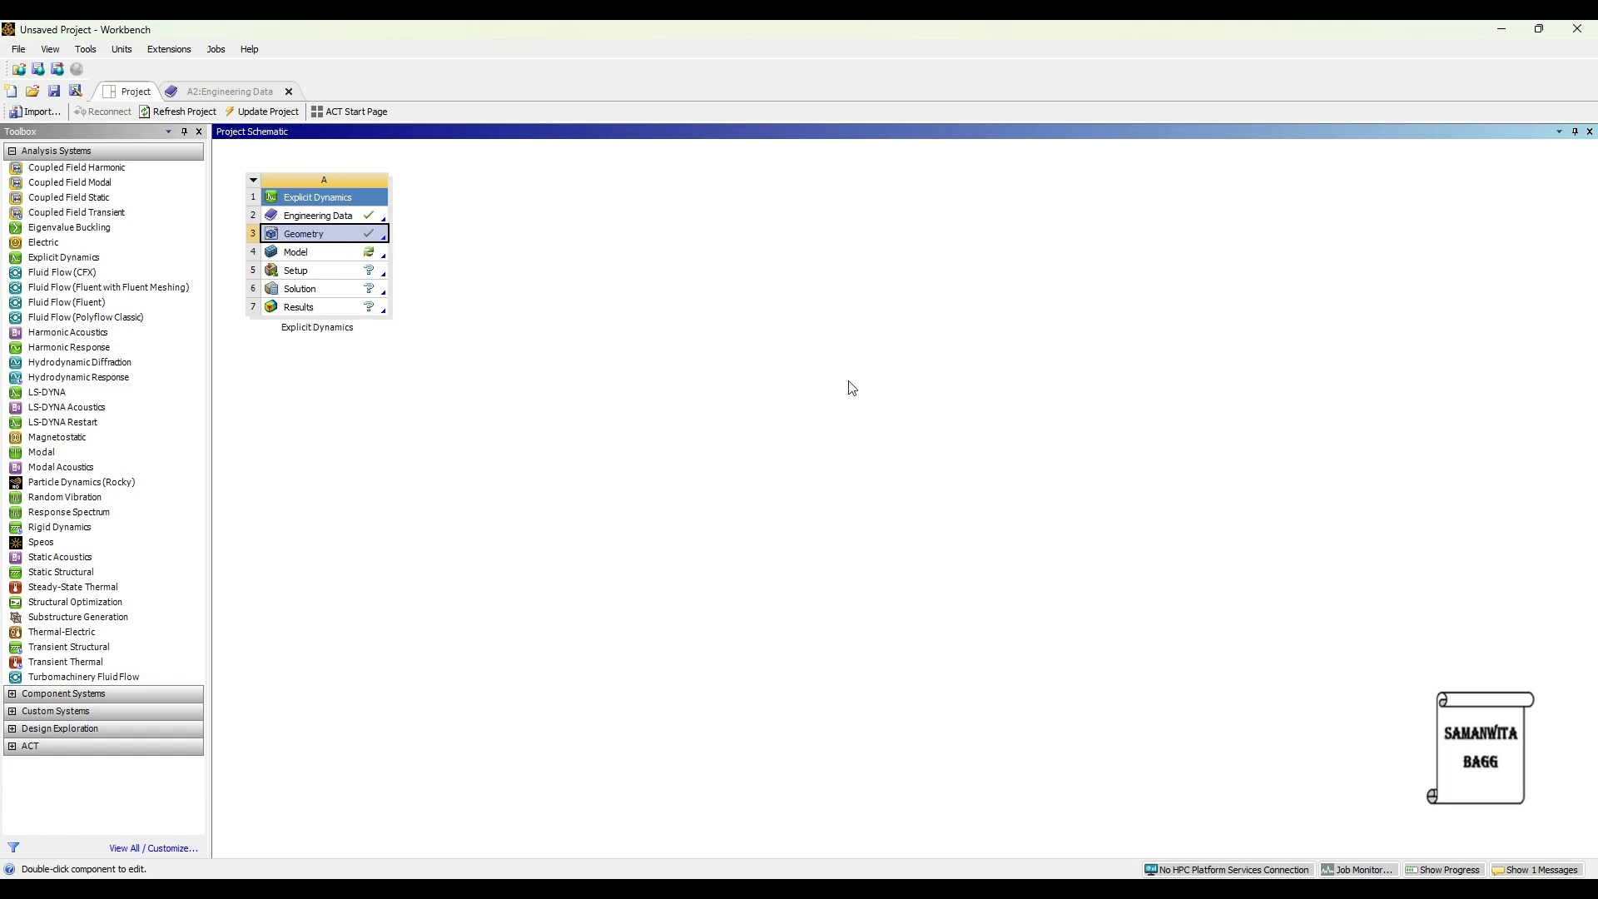
pyautogui.doubleClick(337, 254)
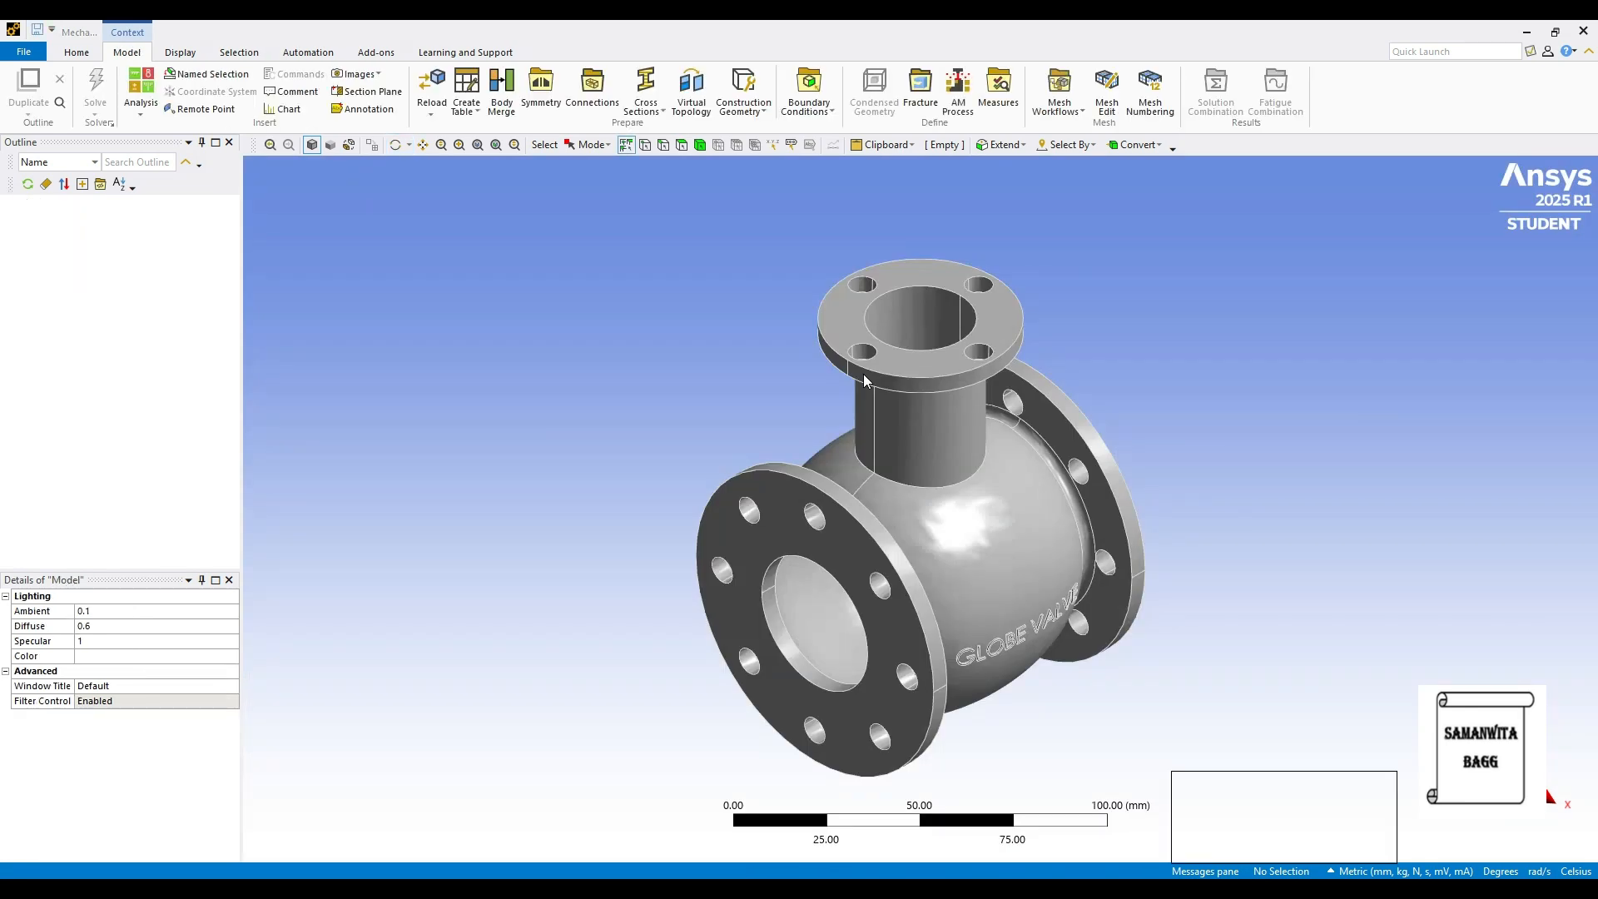
# - Set the globe valve body's Material Assignment to Stainless Steel
pyautogui.moveTo(834, 642); pyautogui.dragTo(744, 559, button='middle')
pyautogui.moveTo(1058, 589); pyautogui.dragTo(1159, 618, button='middle')
pyautogui.keyDown('ctrl'); pyautogui.moveTo(1023, 615); pyautogui.dragTo(1012, 596, button='middle'); pyautogui.keyUp('ctrl')
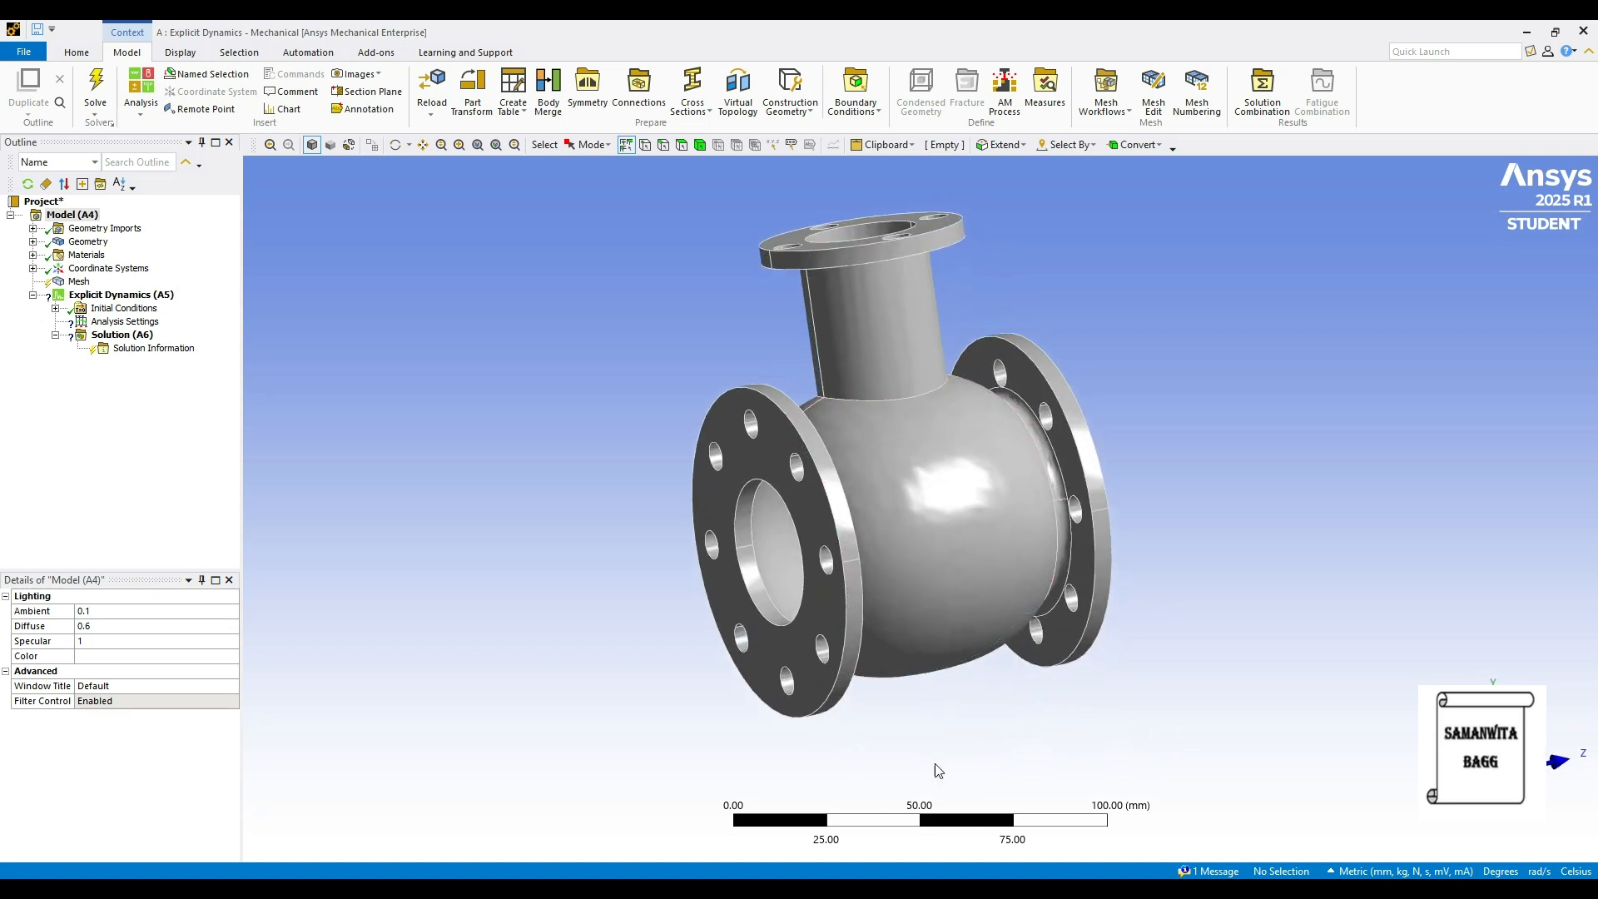
pyautogui.click(32, 241)
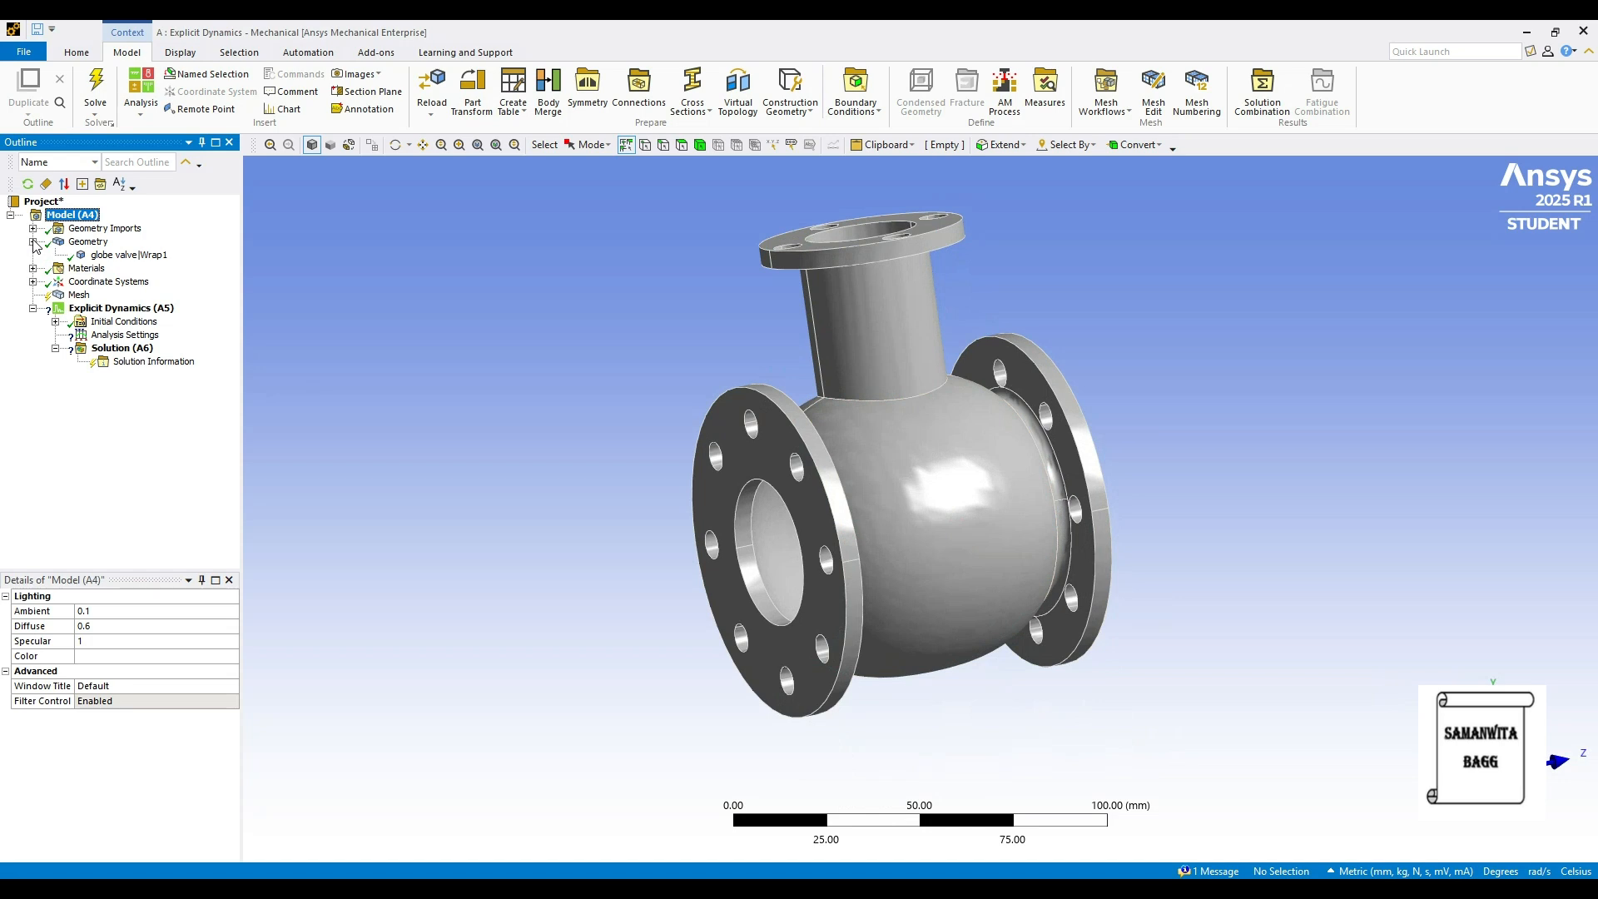
pyautogui.click(127, 255)
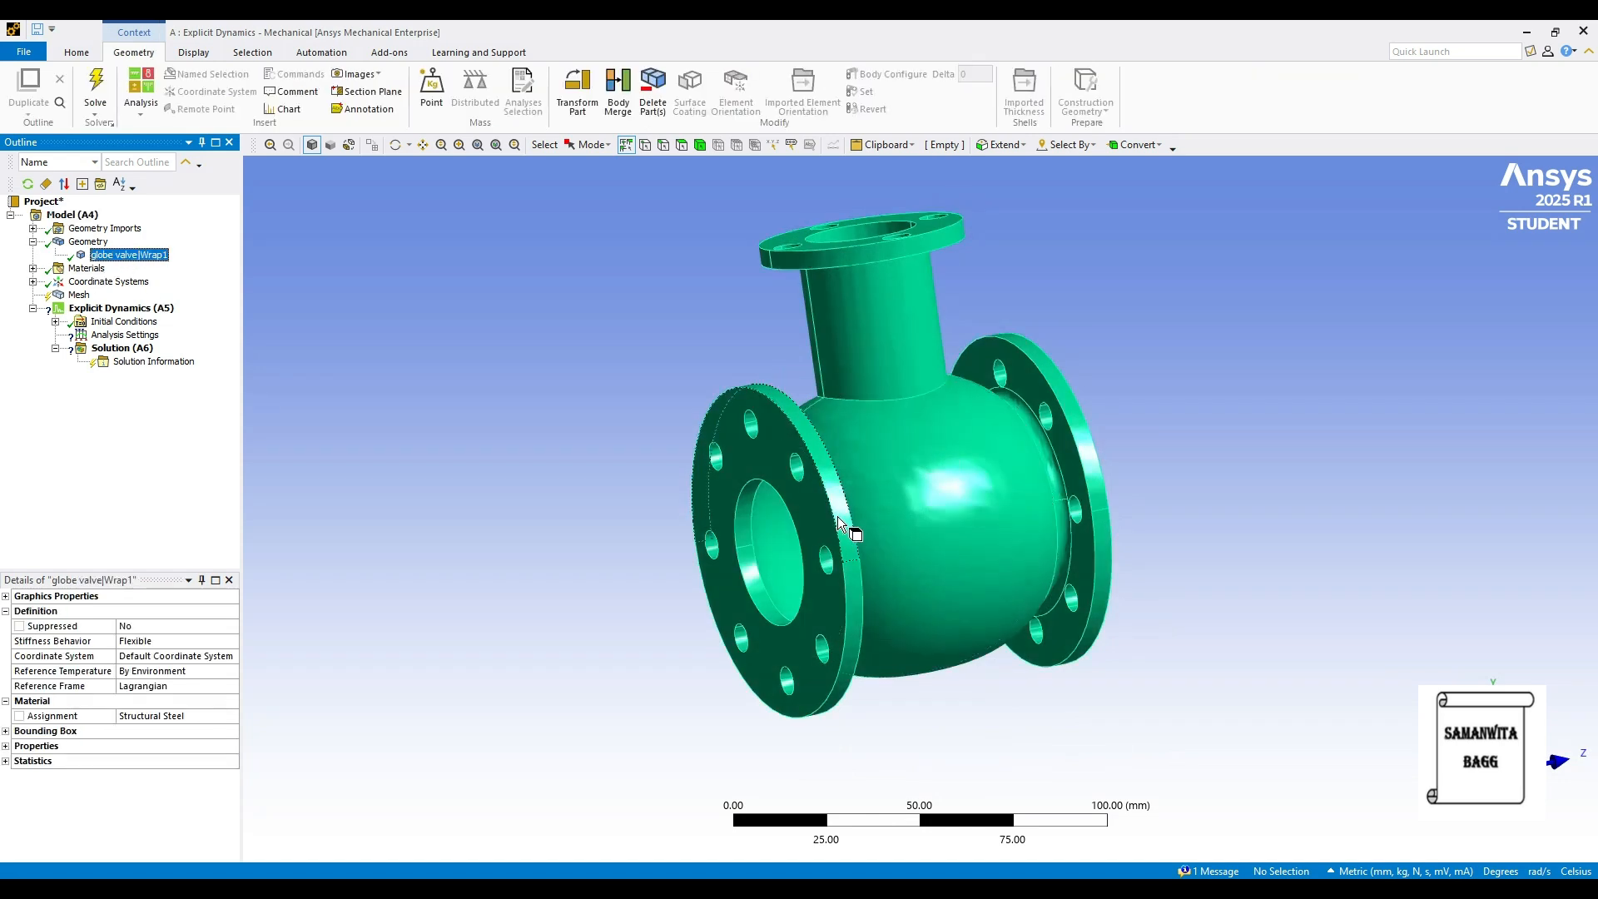
pyautogui.click(233, 720)
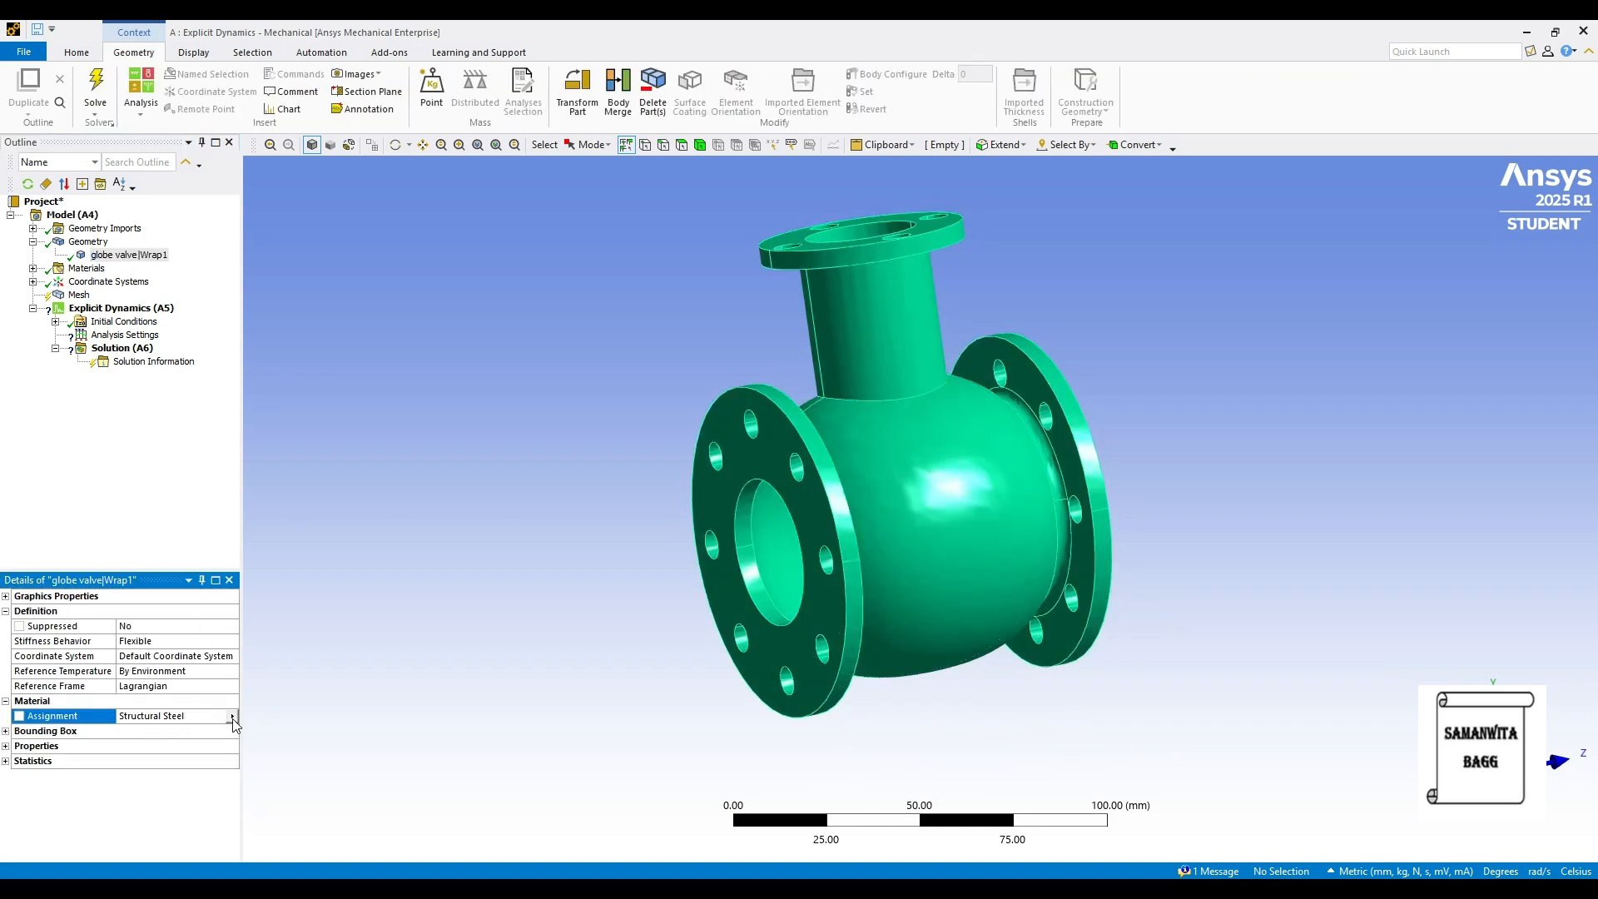
pyautogui.click(232, 716)
pyautogui.click(342, 529)
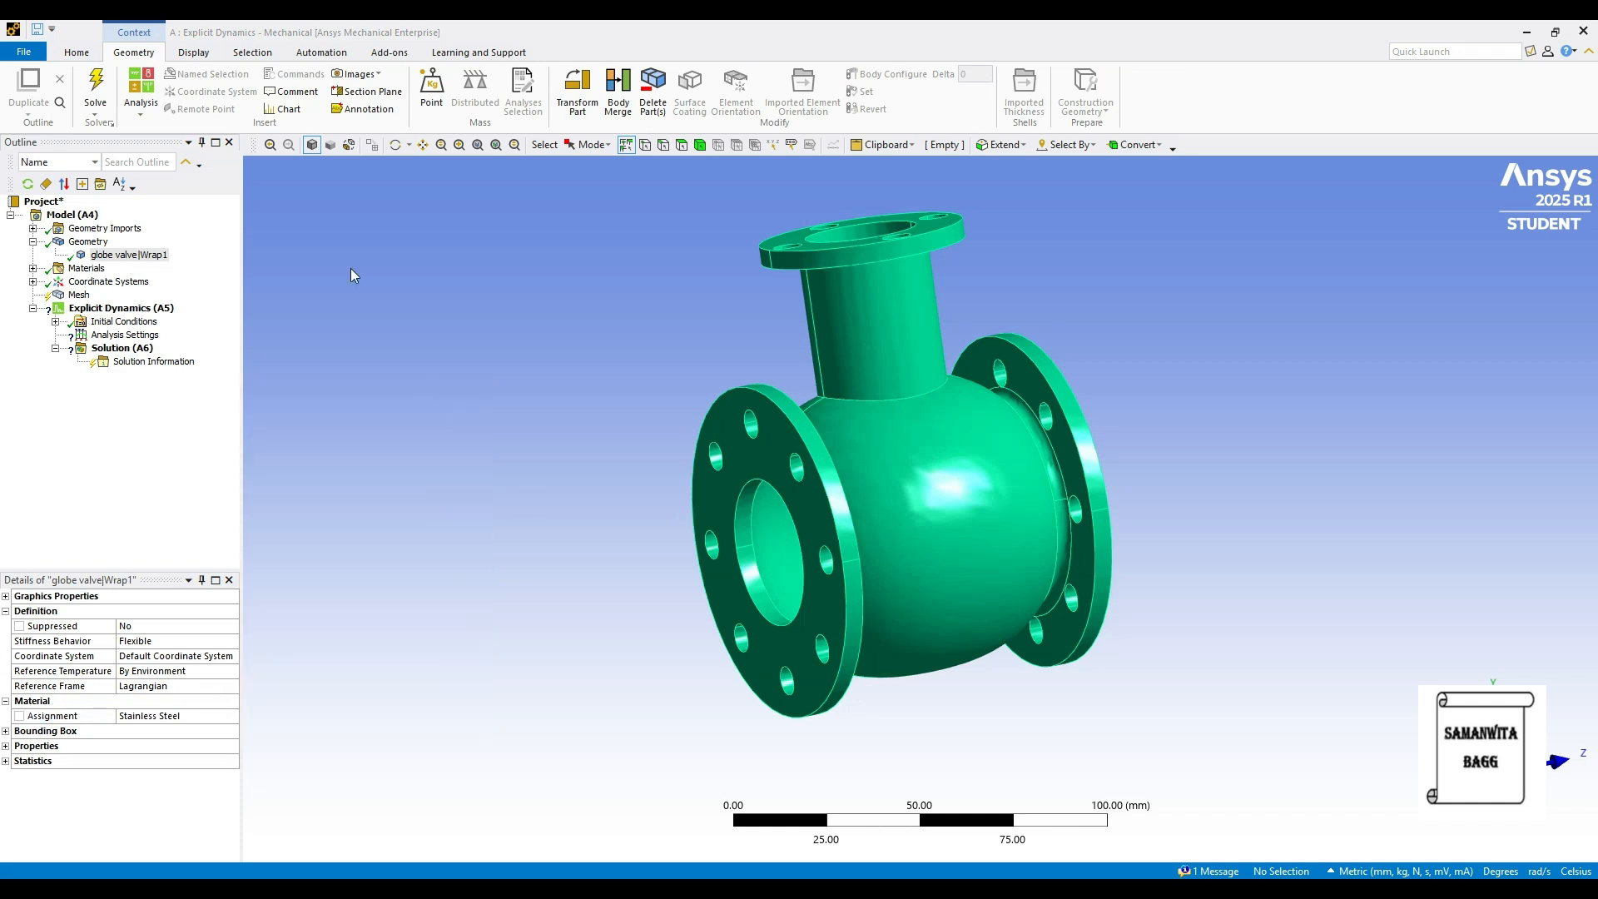
pyautogui.click(76, 296)
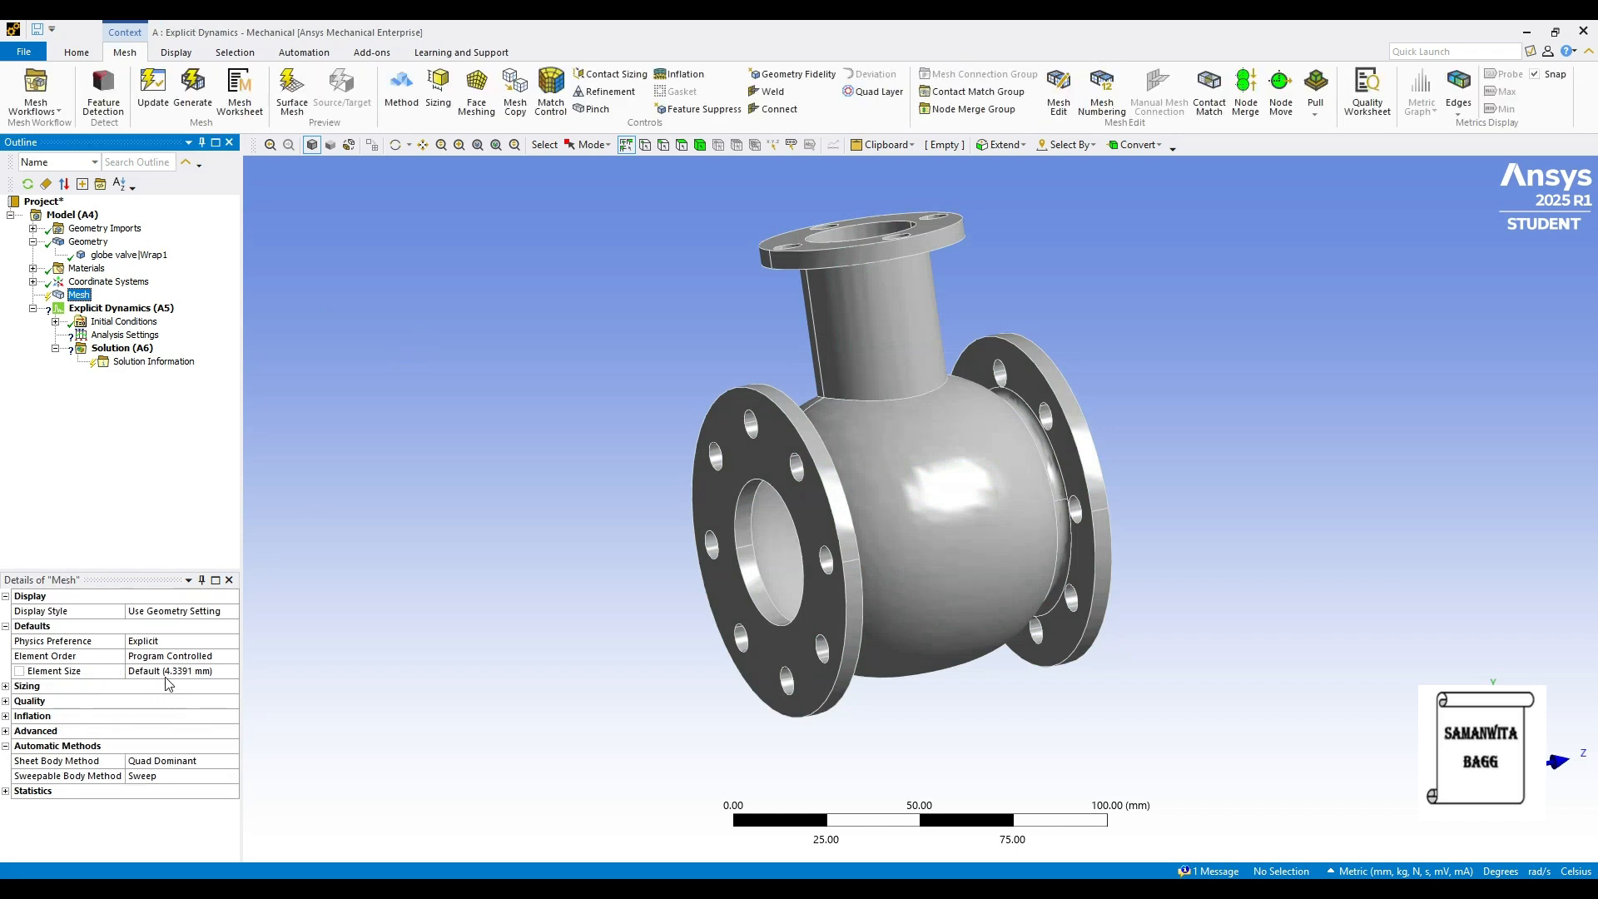
# - Generate the default tetrahedral mesh on the globe valve body
pyautogui.click(188, 96)
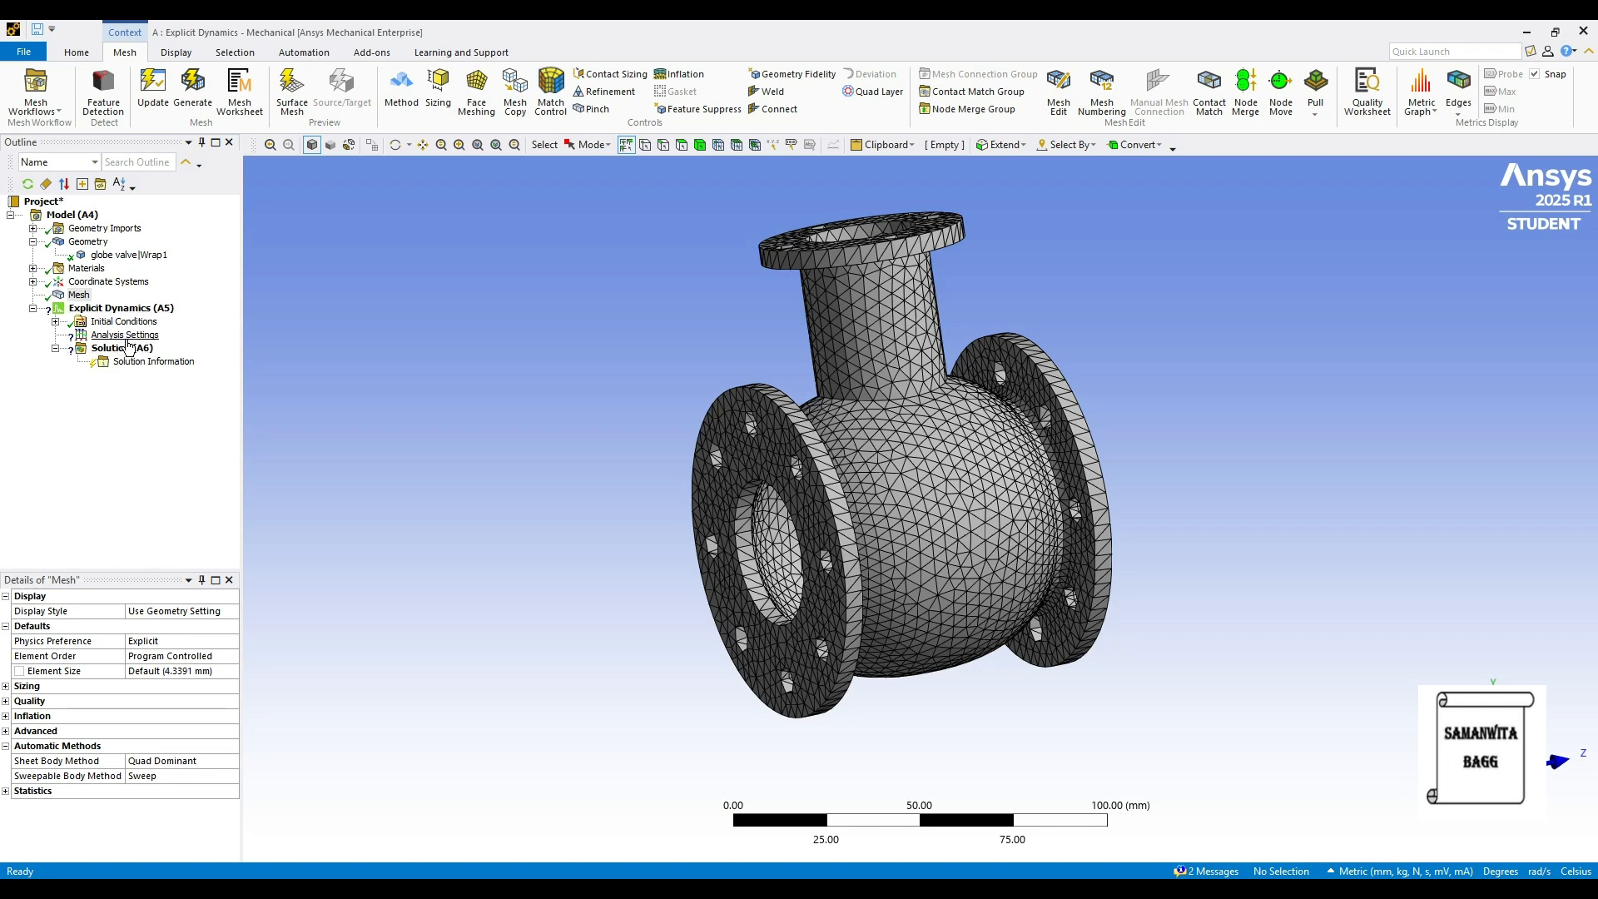
pyautogui.click(125, 335)
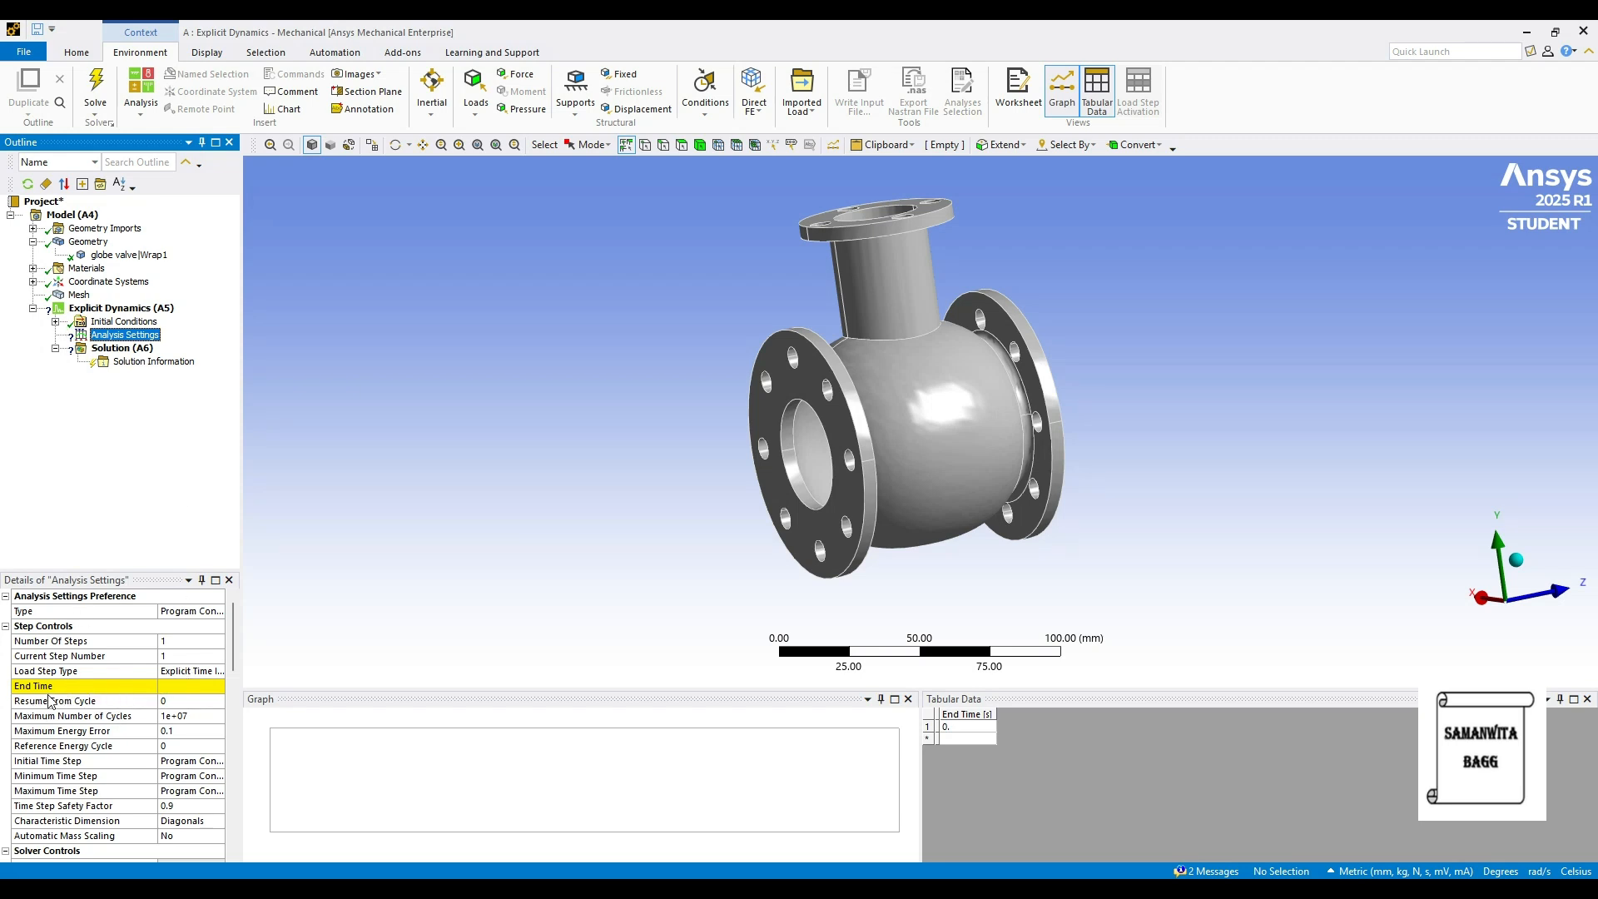
# - Set the end time to 0.001 s and fix the left flange face
pyautogui.click(183, 685)
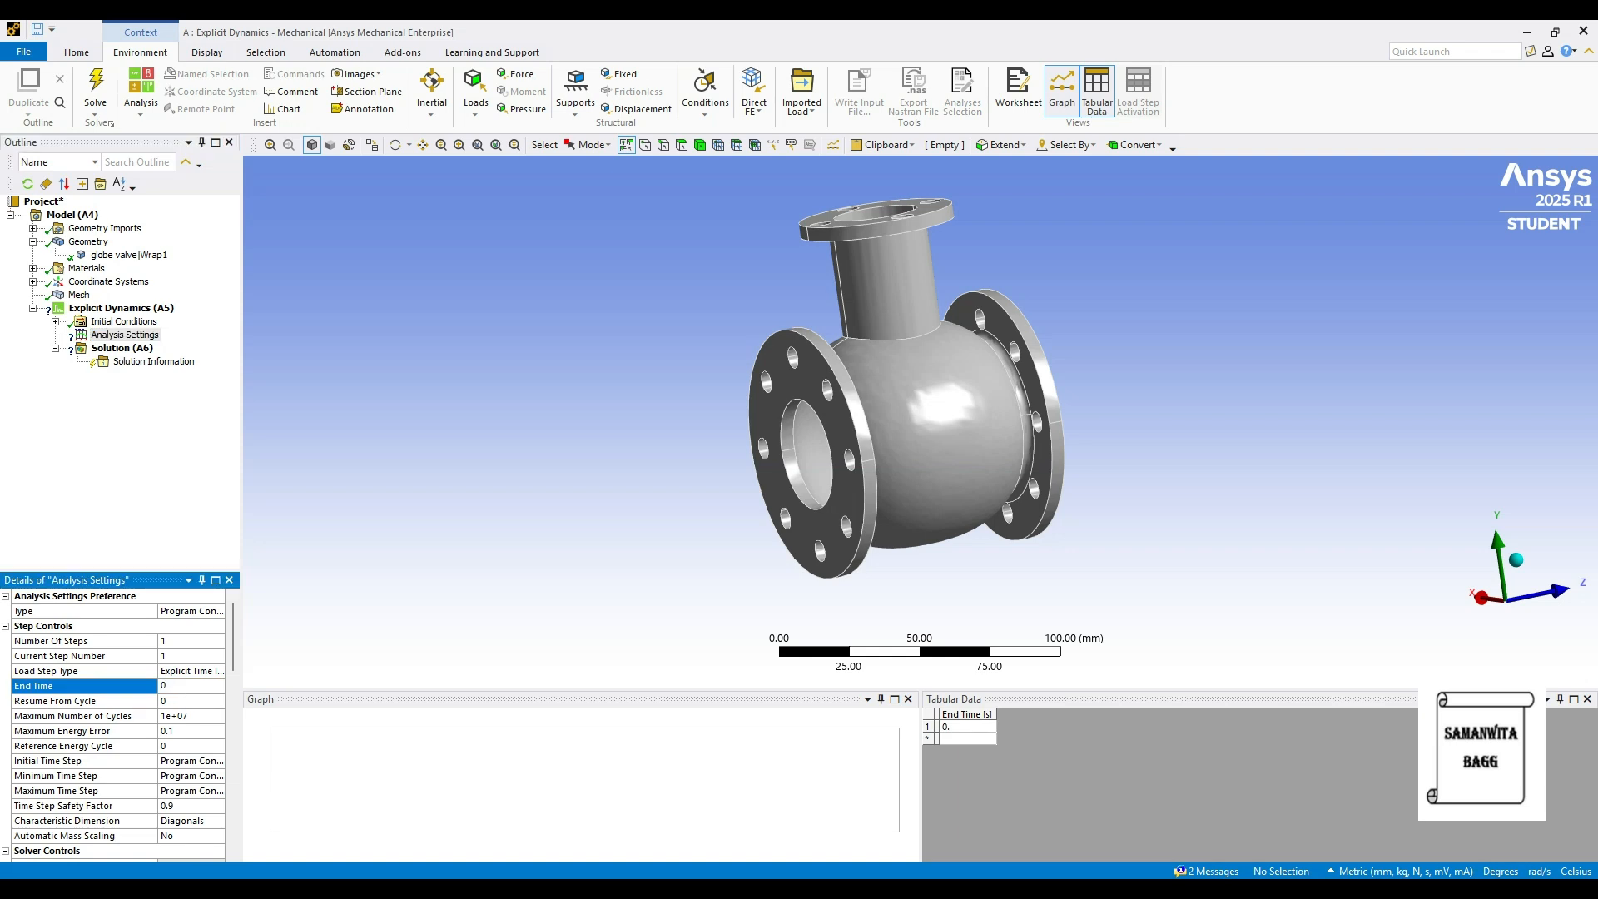
pyautogui.press('Return')
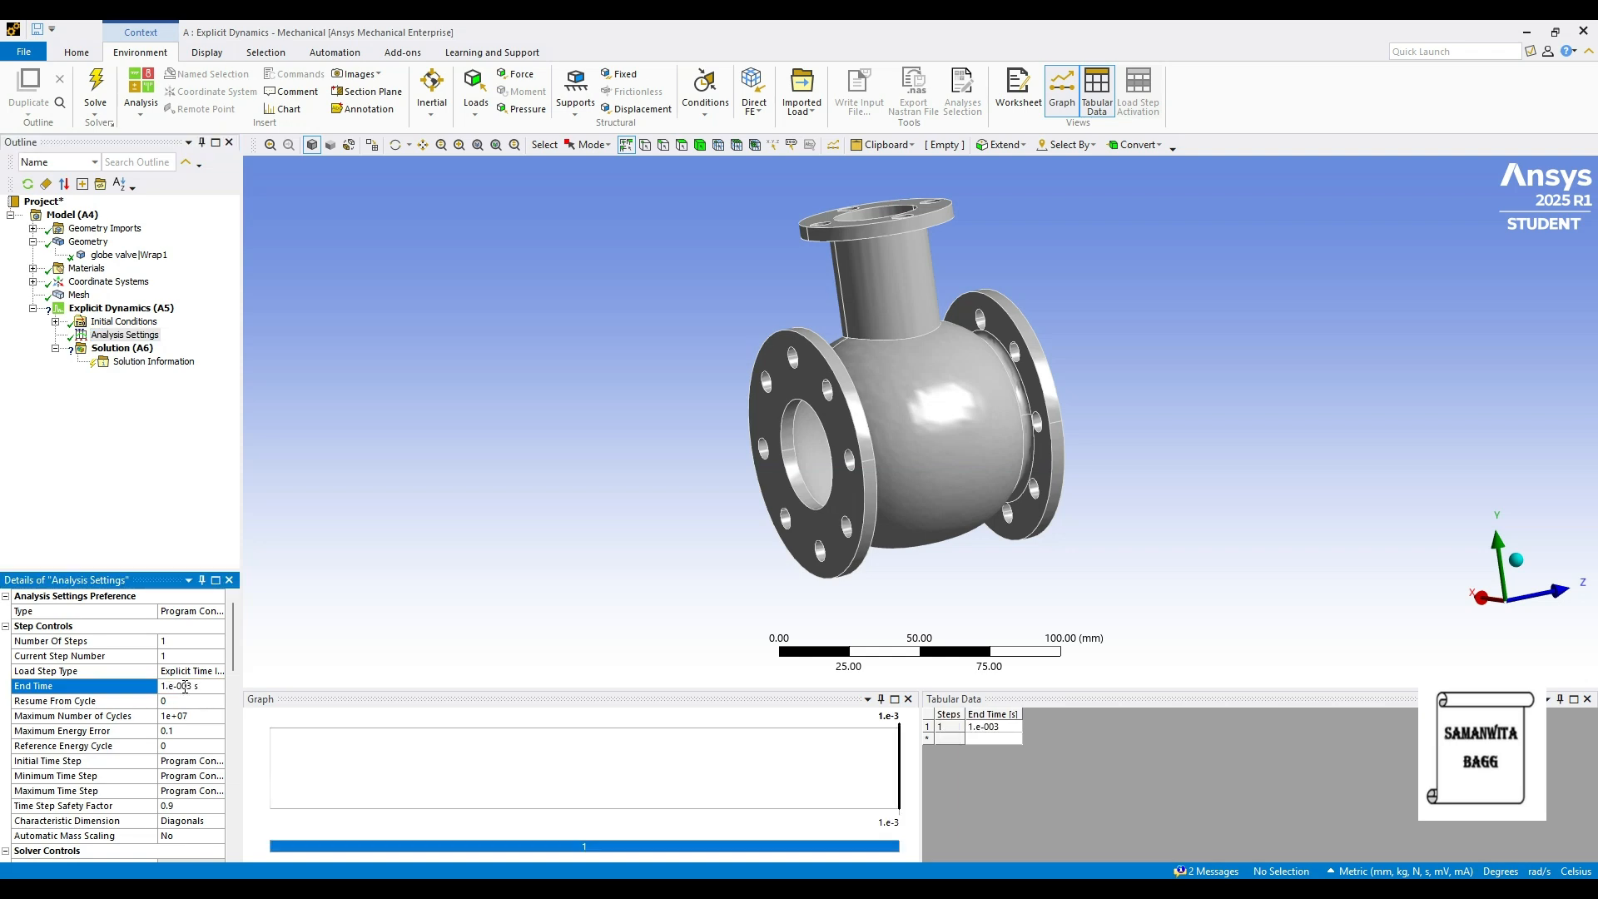
pyautogui.click(140, 309)
pyautogui.rightClick(142, 309)
pyautogui.moveTo(265, 325)
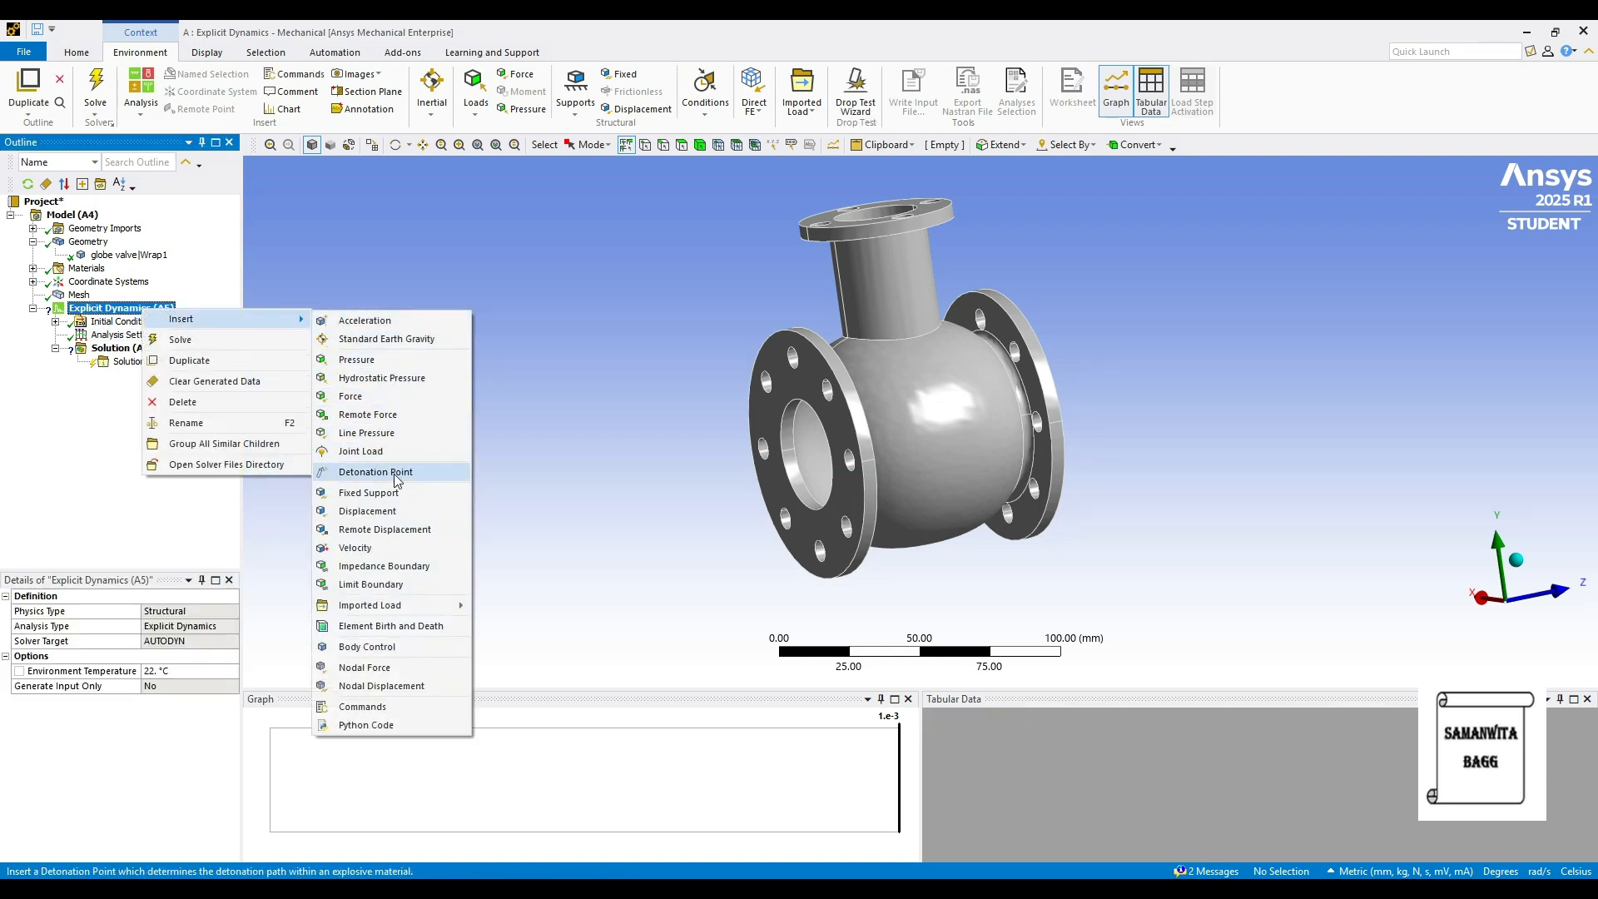
pyautogui.click(369, 491)
pyautogui.click(784, 358)
pyautogui.click(125, 625)
# - Add a second fixed support on the right flange face
pyautogui.click(136, 310)
pyautogui.rightClick(135, 313)
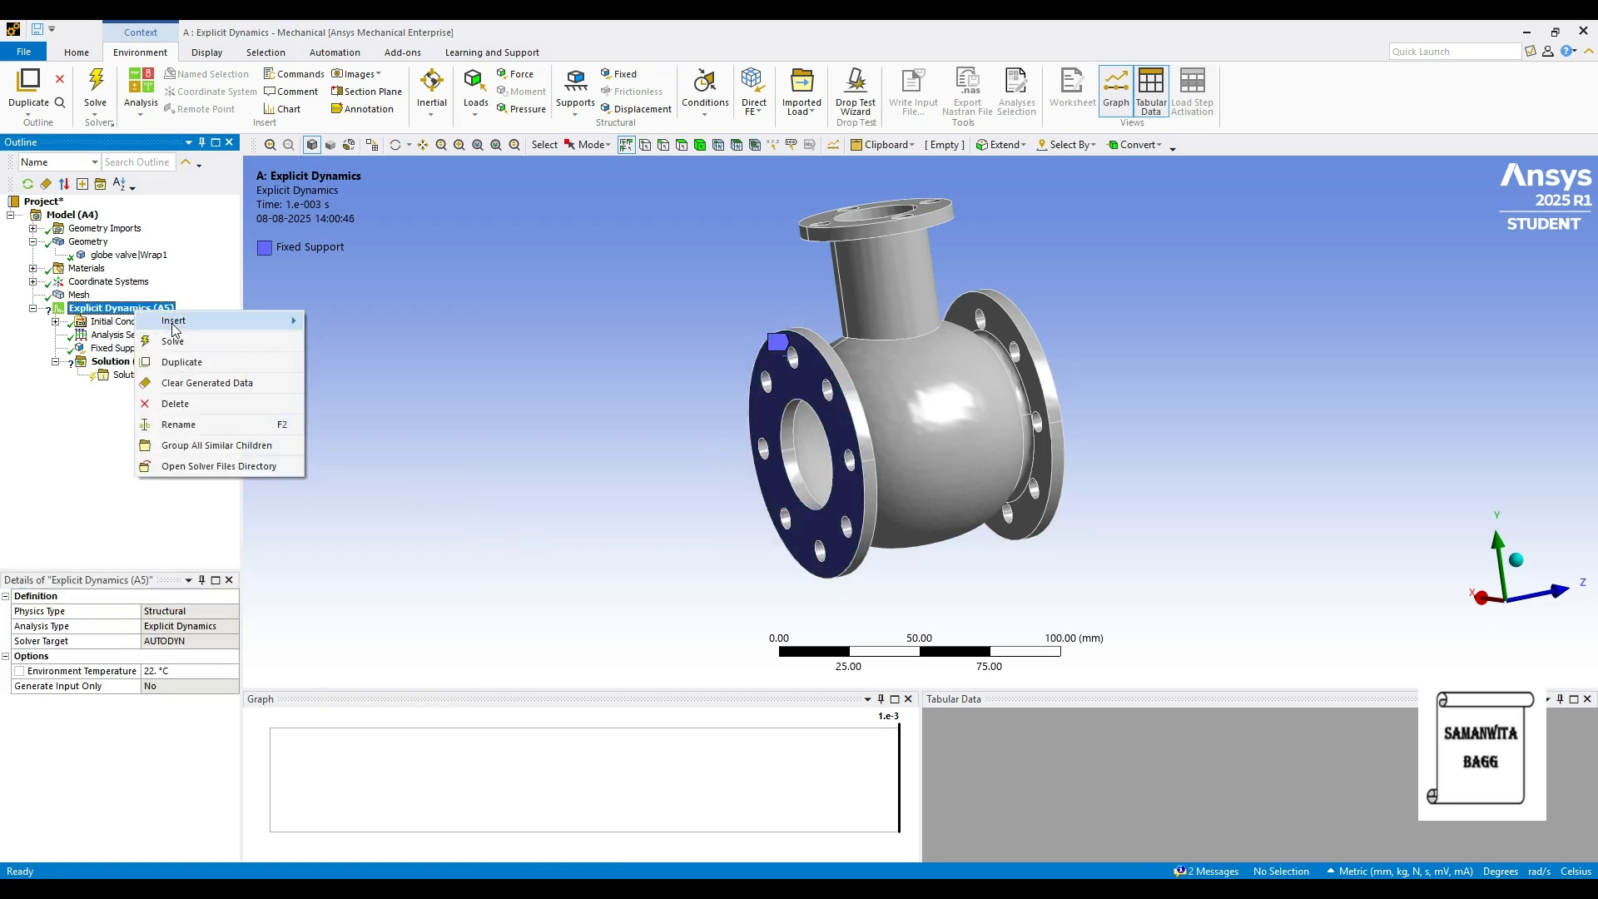
pyautogui.moveTo(216, 320)
pyautogui.click(406, 496)
pyautogui.moveTo(957, 383); pyautogui.dragTo(1079, 351, button='middle')
pyautogui.click(1059, 333)
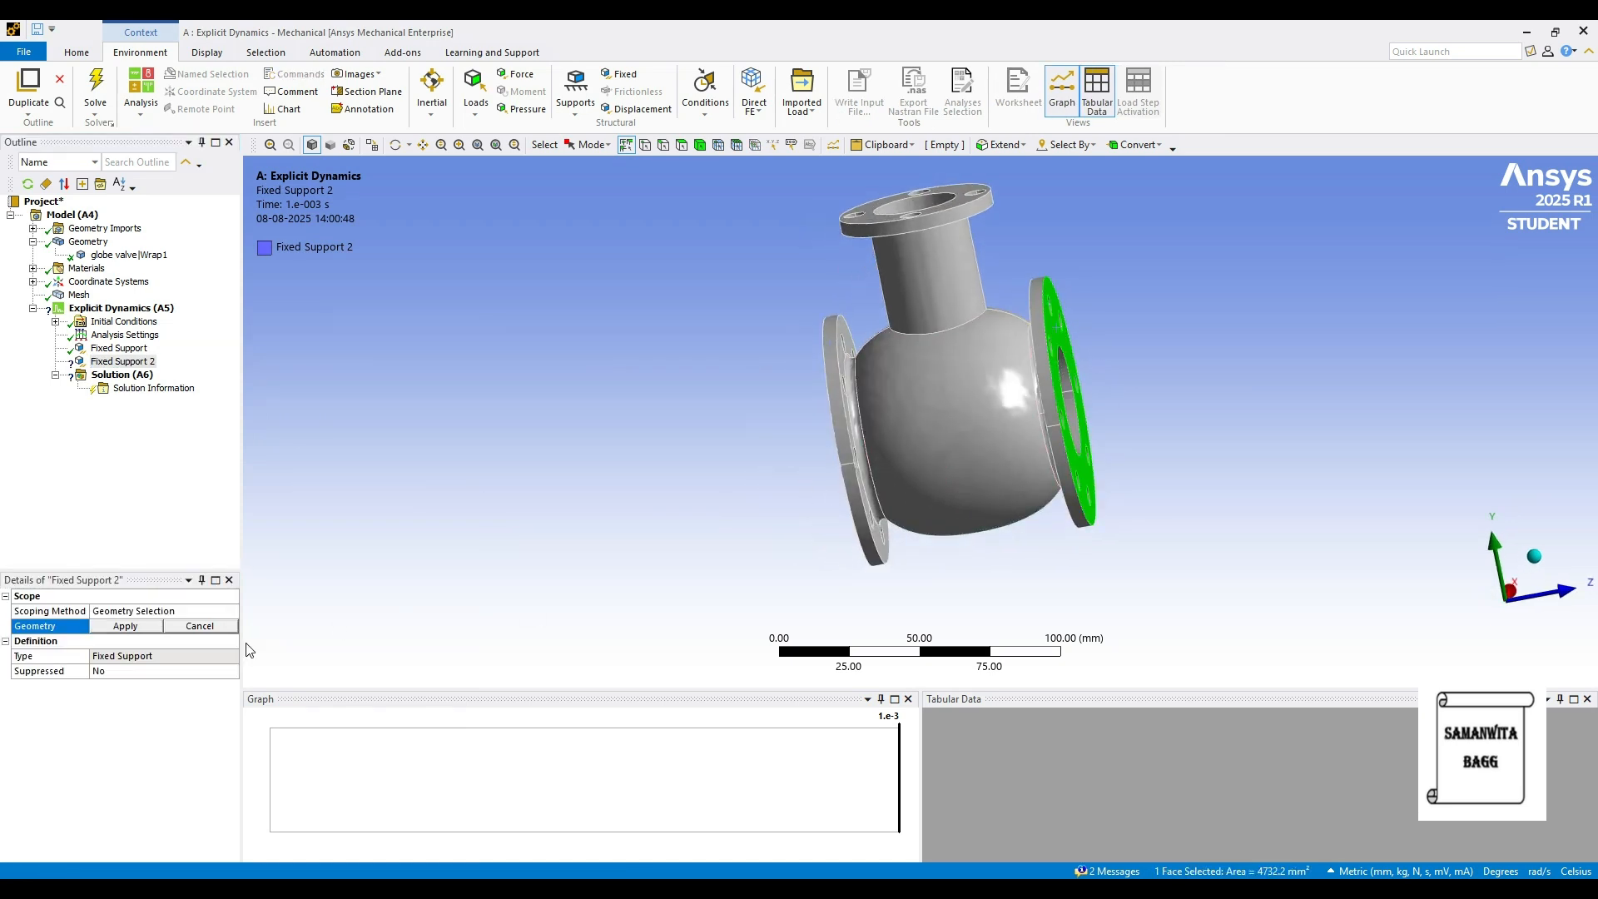
pyautogui.click(125, 625)
pyautogui.rightClick(163, 309)
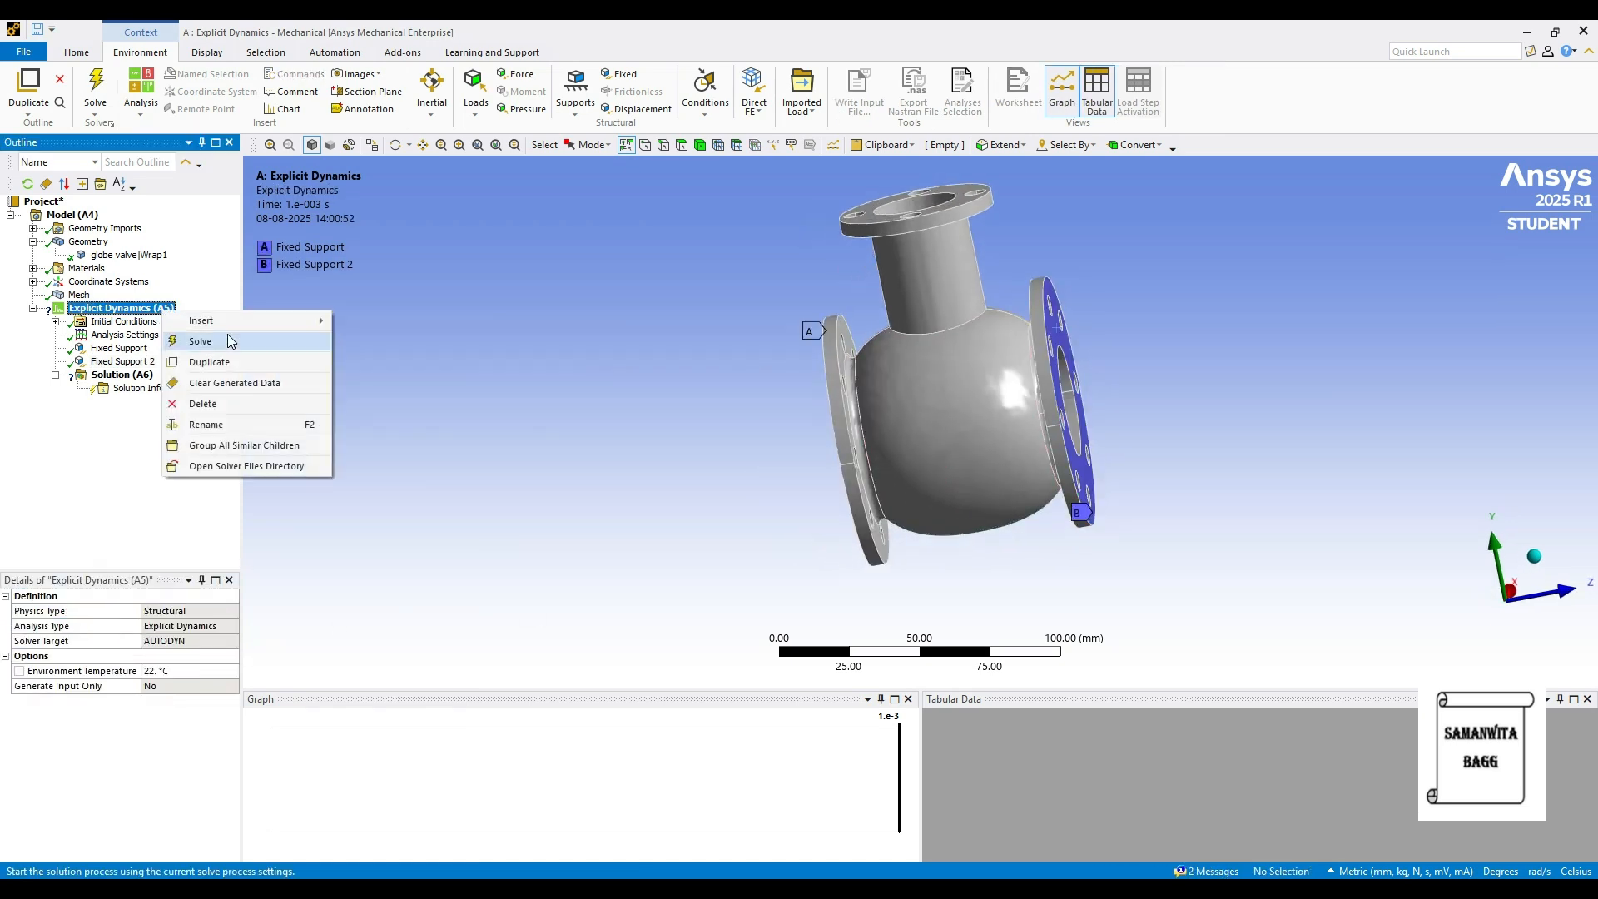
# - Insert a pressure load and select four inner bore faces of the valve
pyautogui.moveTo(232, 330)
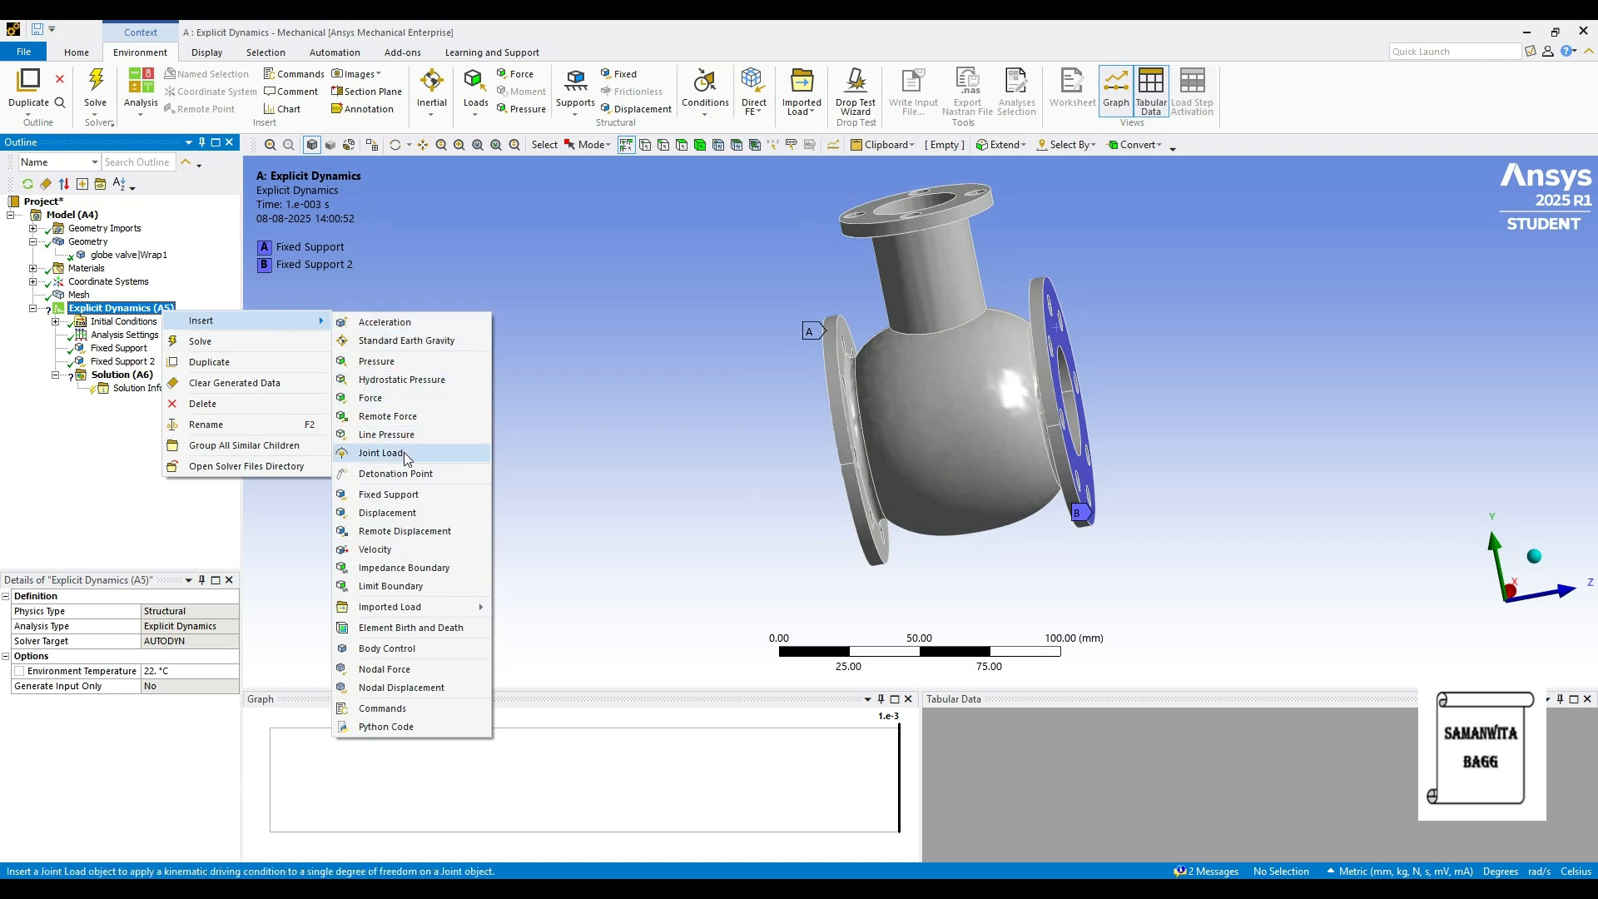
pyautogui.click(377, 360)
pyautogui.moveTo(986, 404); pyautogui.dragTo(1262, 393, button='middle')
pyautogui.click(841, 450)
pyautogui.moveTo(841, 449); pyautogui.dragTo(847, 257, button='middle')
pyautogui.keyDown('ctrl'); pyautogui.click(847, 256); pyautogui.keyUp('ctrl')
pyautogui.moveTo(921, 294); pyautogui.dragTo(1034, 277, button='middle')
pyautogui.keyDown('ctrl'); pyautogui.click(887, 280); pyautogui.keyUp('ctrl')
pyautogui.keyDown('ctrl'); pyautogui.click(854, 271); pyautogui.keyUp('ctrl')
pyautogui.moveTo(863, 339); pyautogui.dragTo(899, 295, button='middle')
pyautogui.moveTo(949, 462)
pyautogui.mouseDown(button='middle')
pyautogui.moveTo(1016, 482)
pyautogui.moveTo(957, 483)
pyautogui.mouseUp(button='middle')
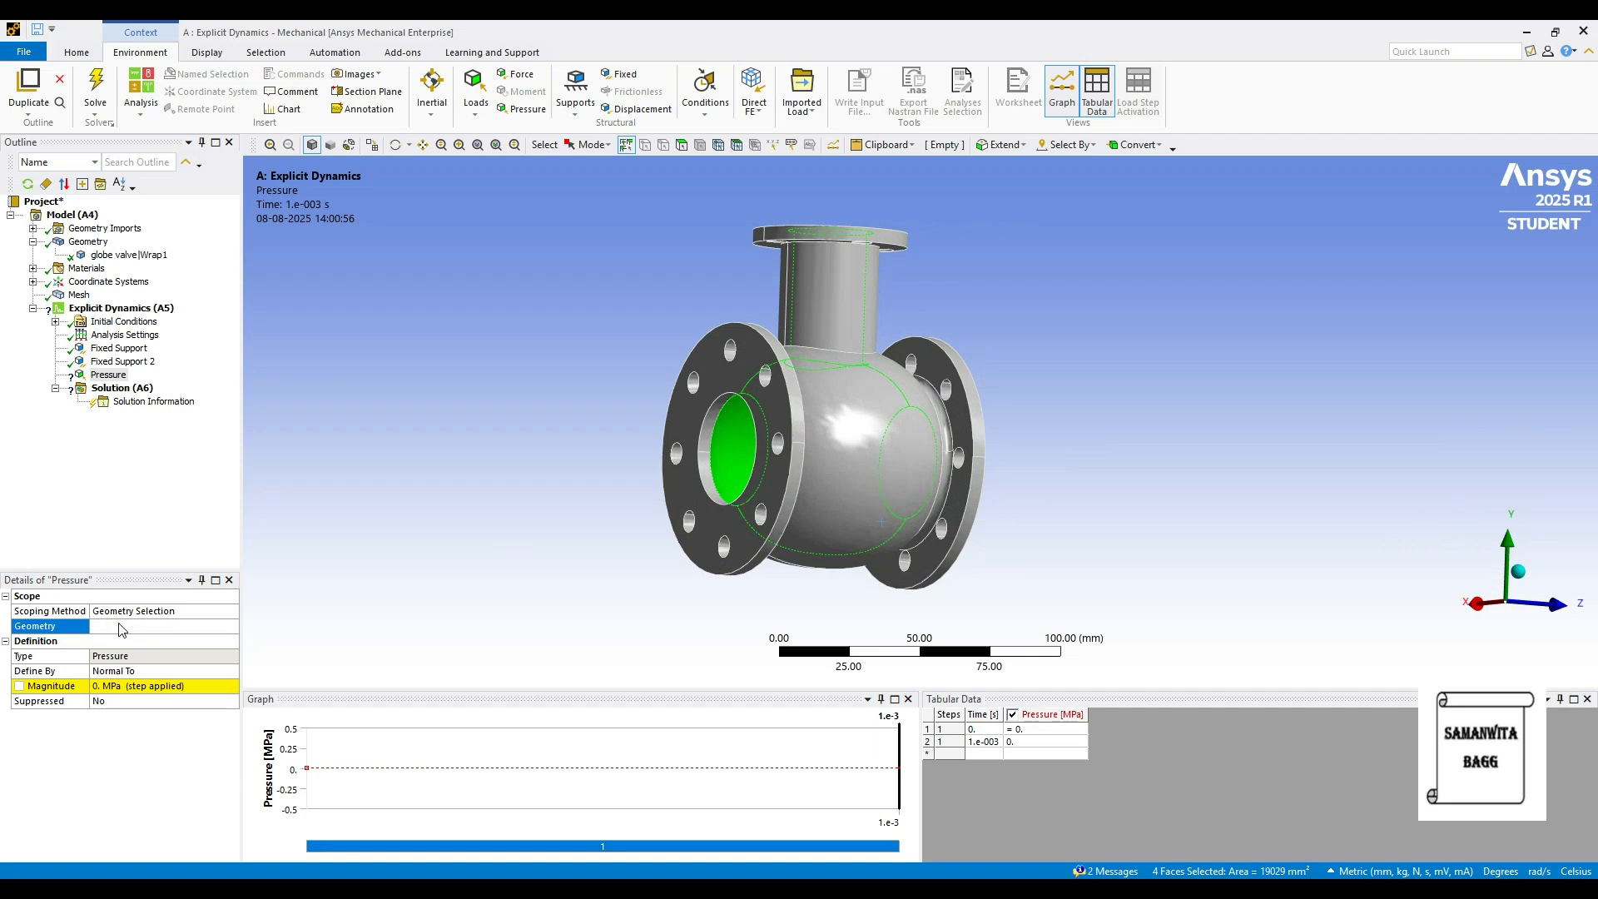
# - Apply the pressure to the four faces with a magnitude of 50 MPa
pyautogui.click(126, 626)
pyautogui.click(122, 687)
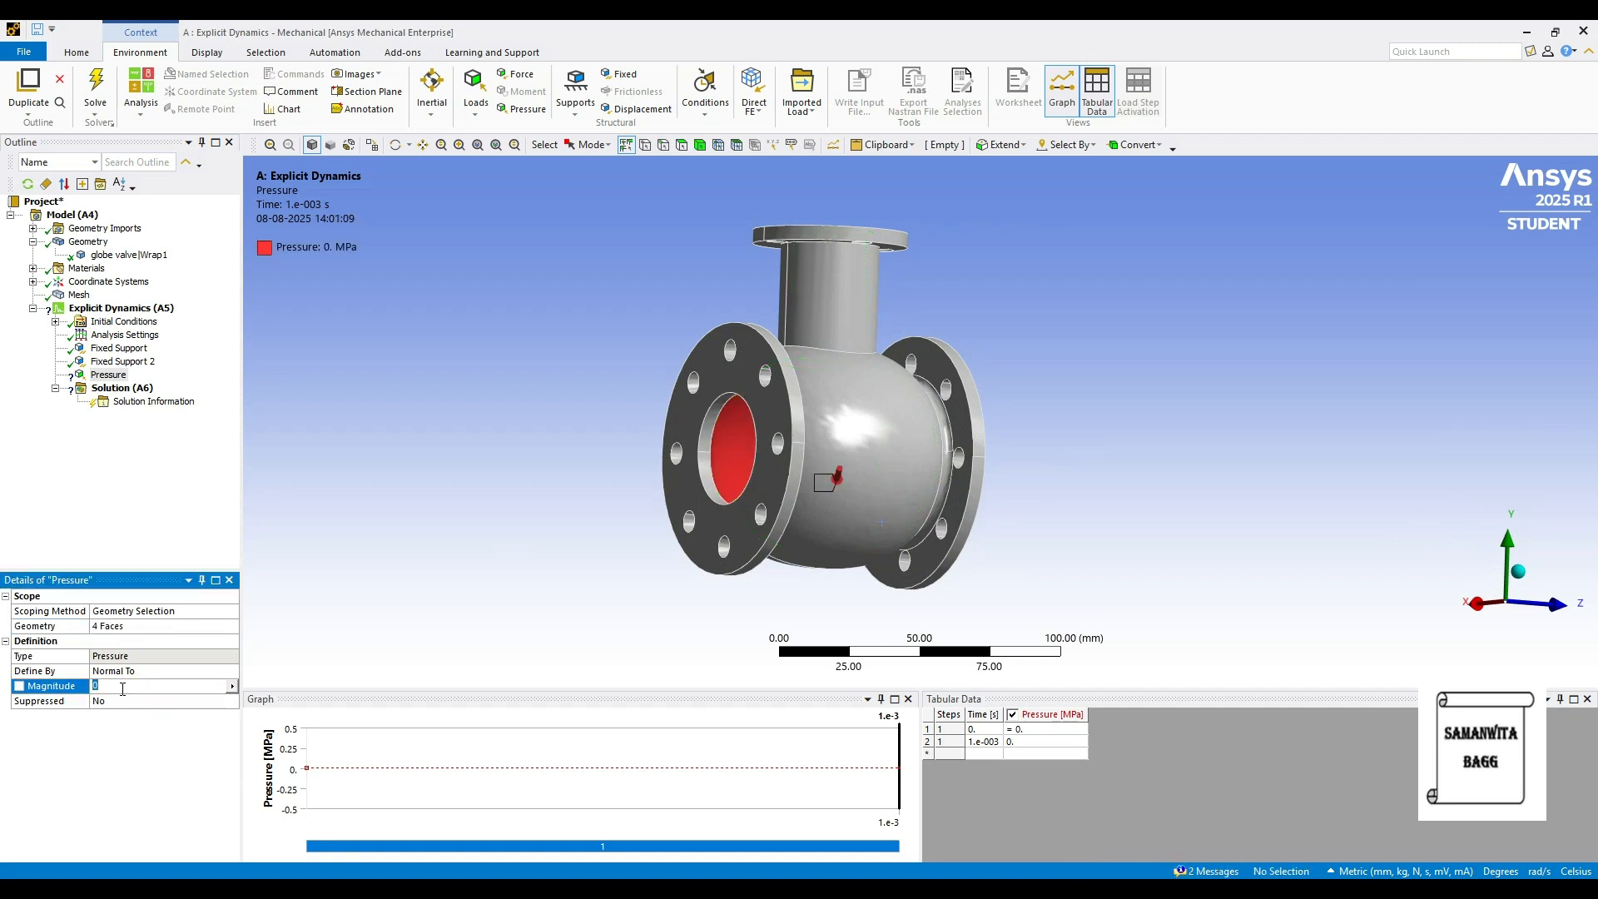
pyautogui.press('Return')
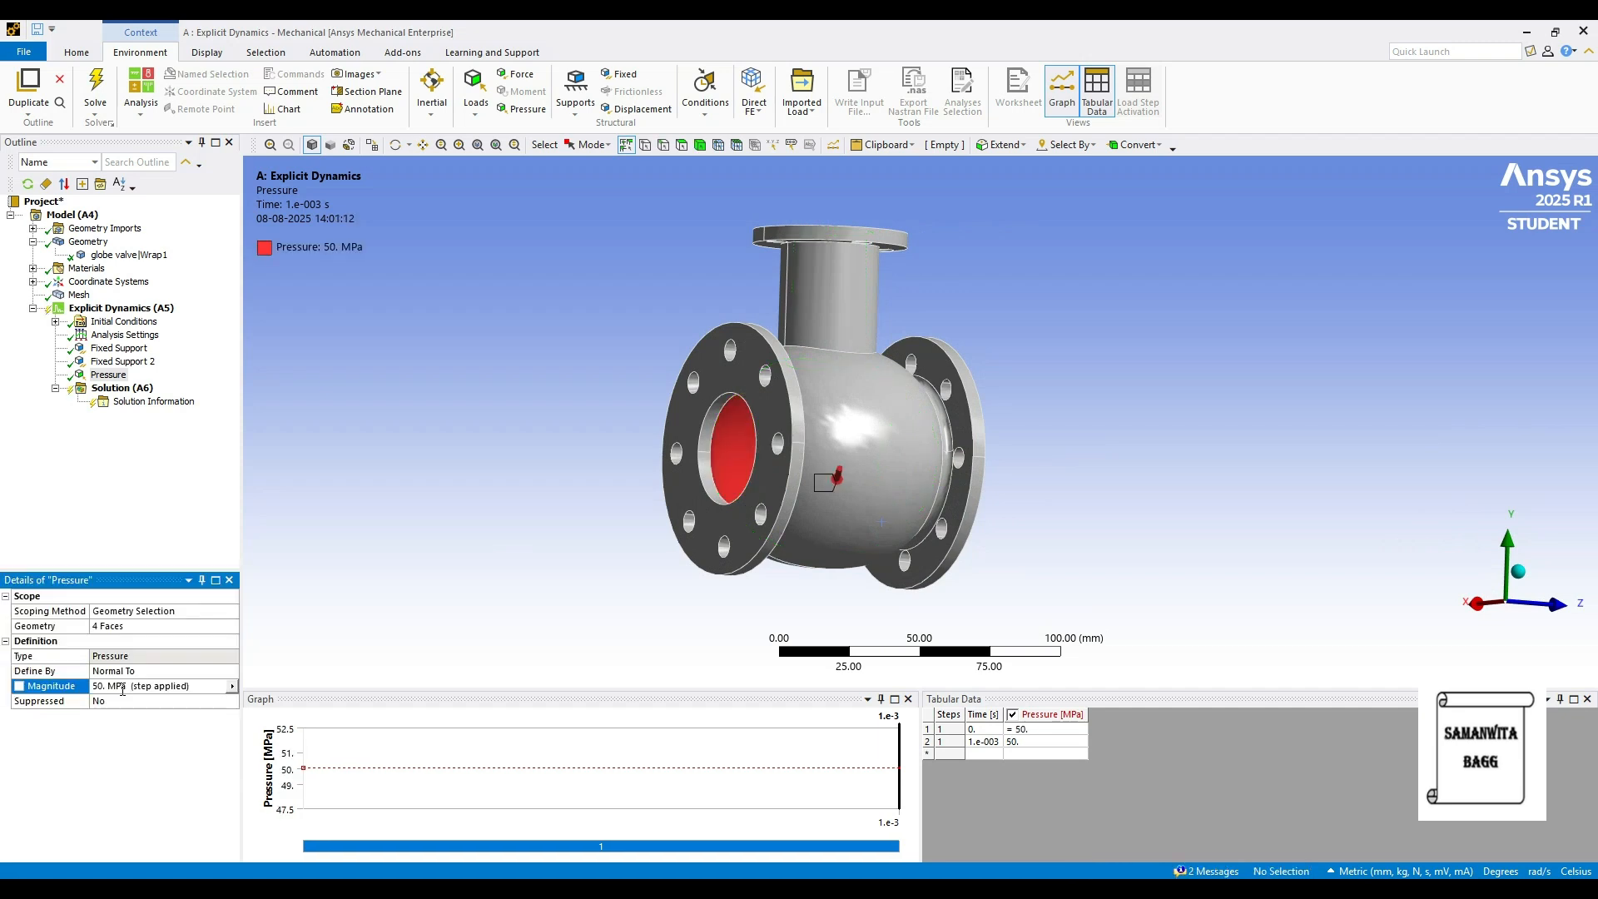
pyautogui.click(125, 308)
# - Insert a force load on the valve's top flange face
pyautogui.rightClick(154, 309)
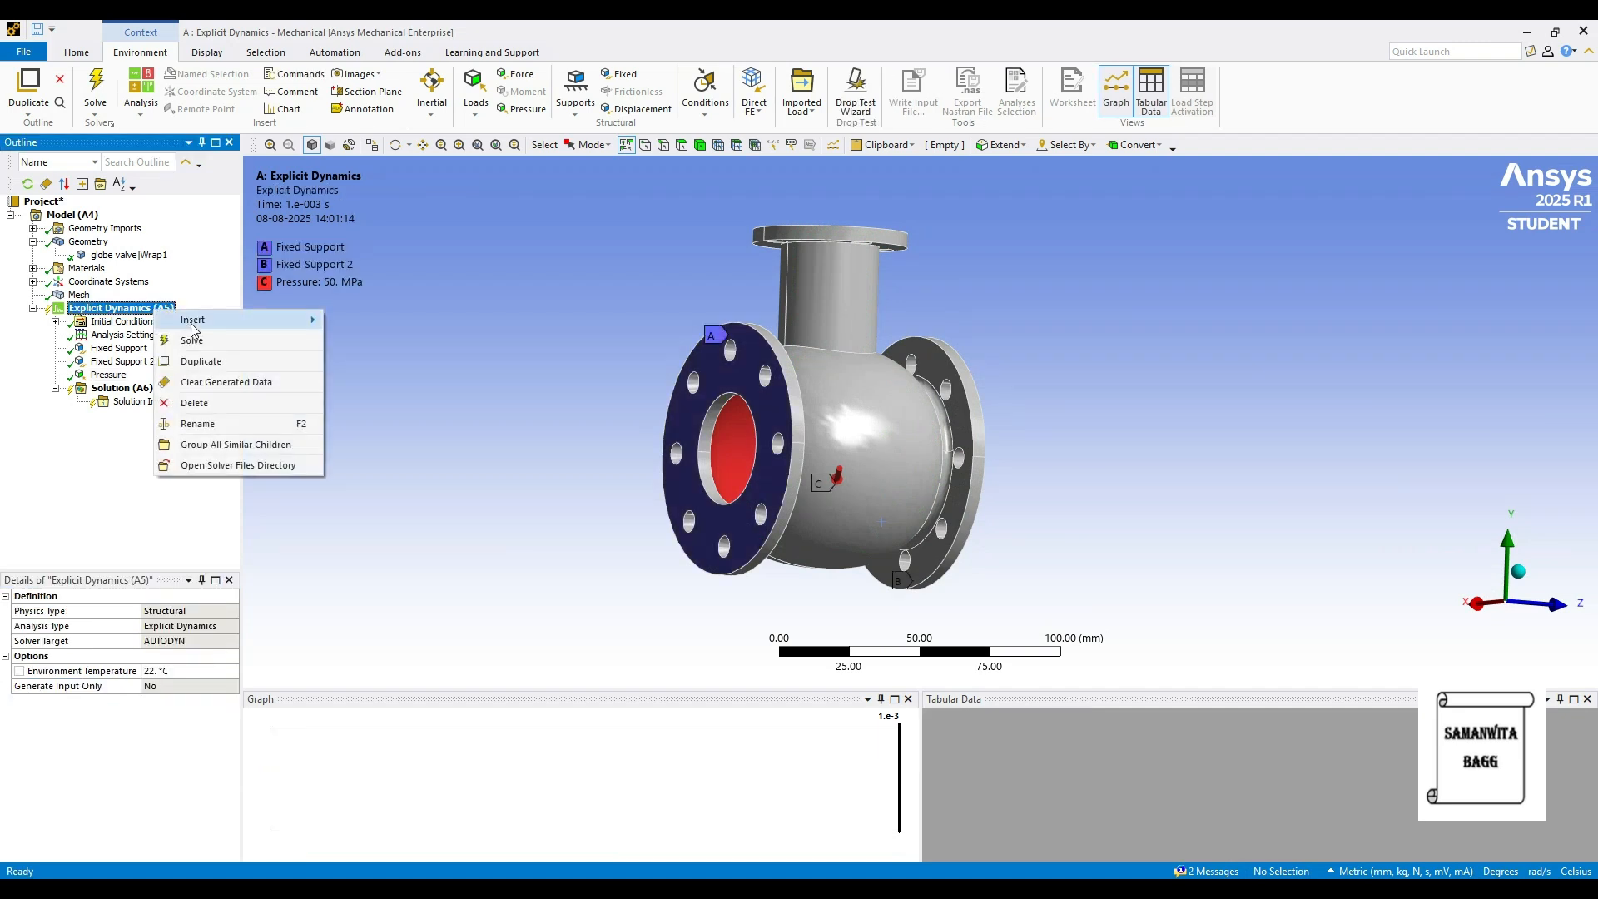
pyautogui.moveTo(308, 319)
pyautogui.click(411, 398)
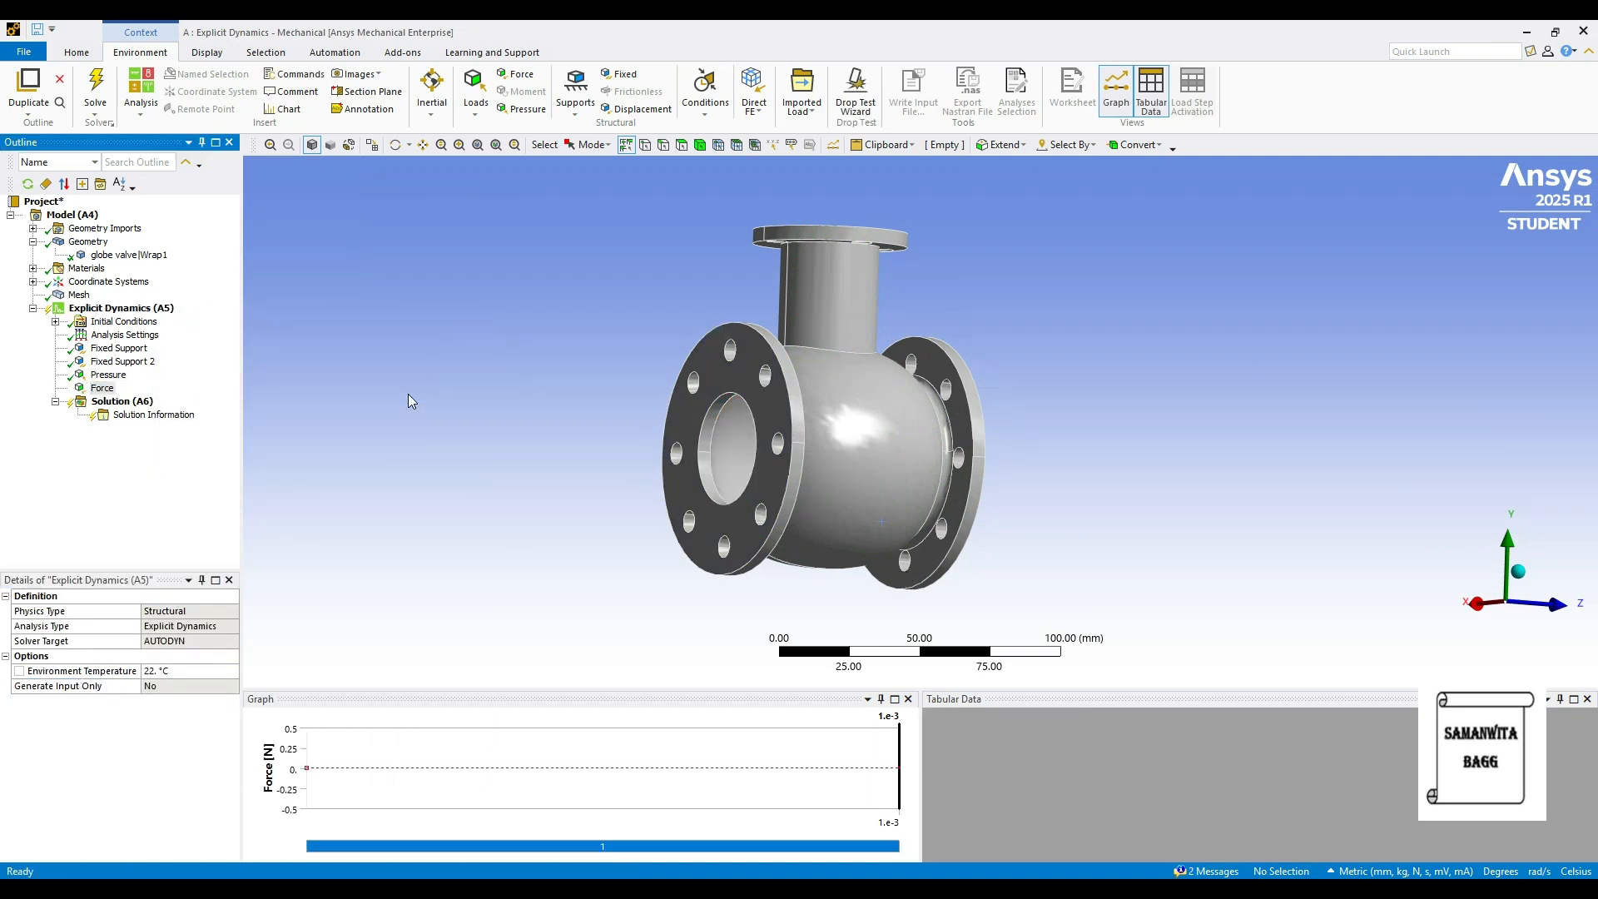
pyautogui.moveTo(835, 320); pyautogui.dragTo(845, 267, button='middle')
pyautogui.click(814, 246)
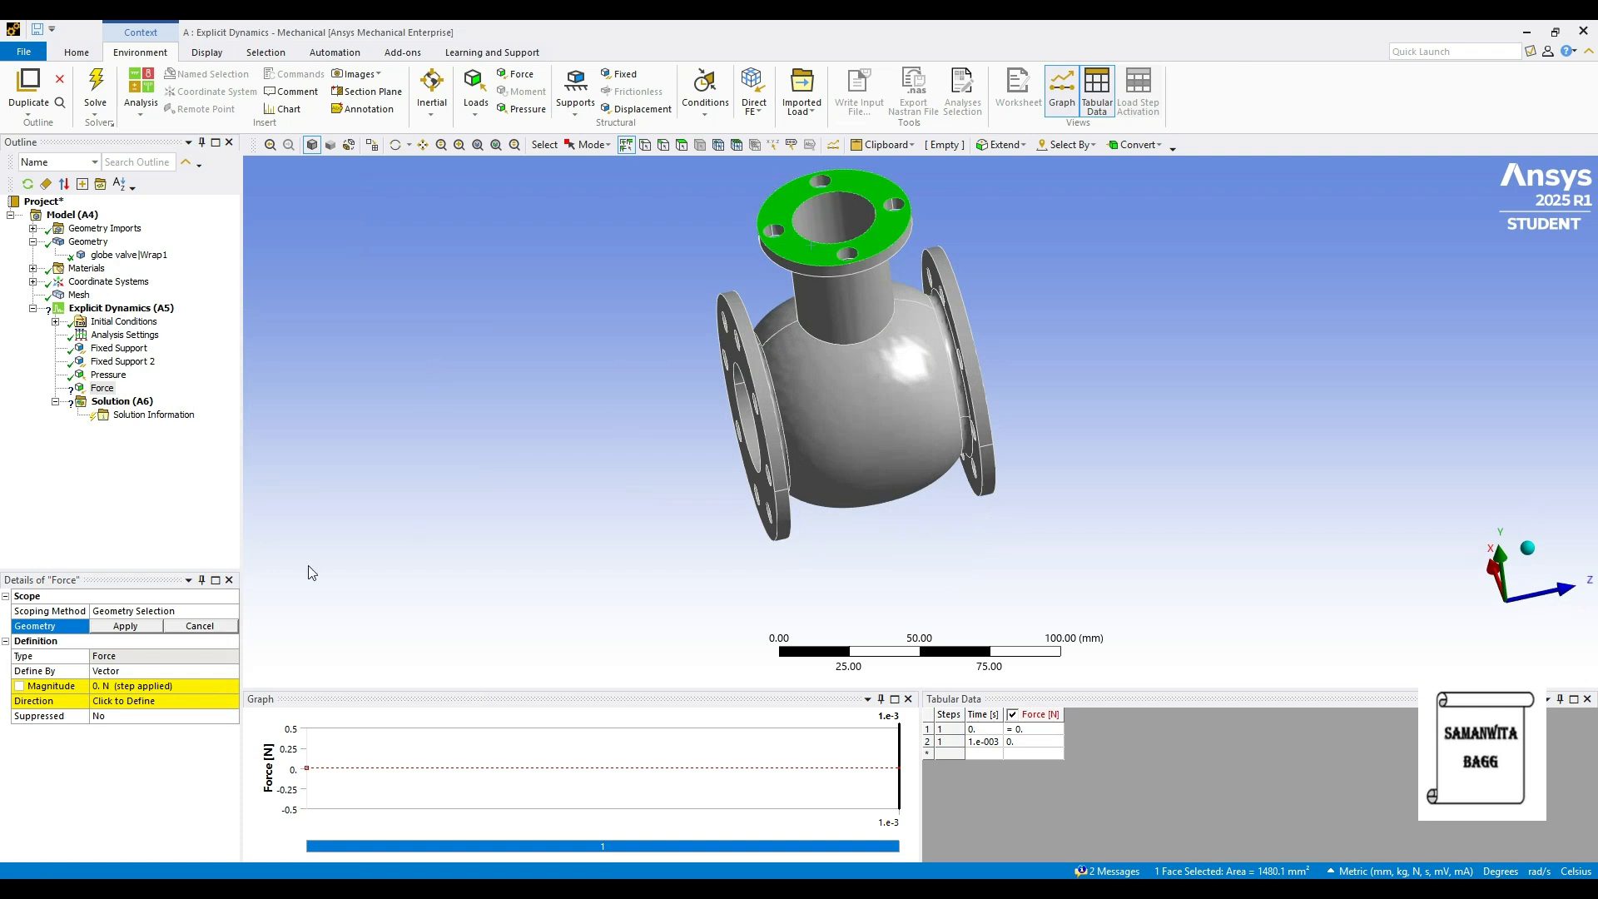
pyautogui.click(125, 629)
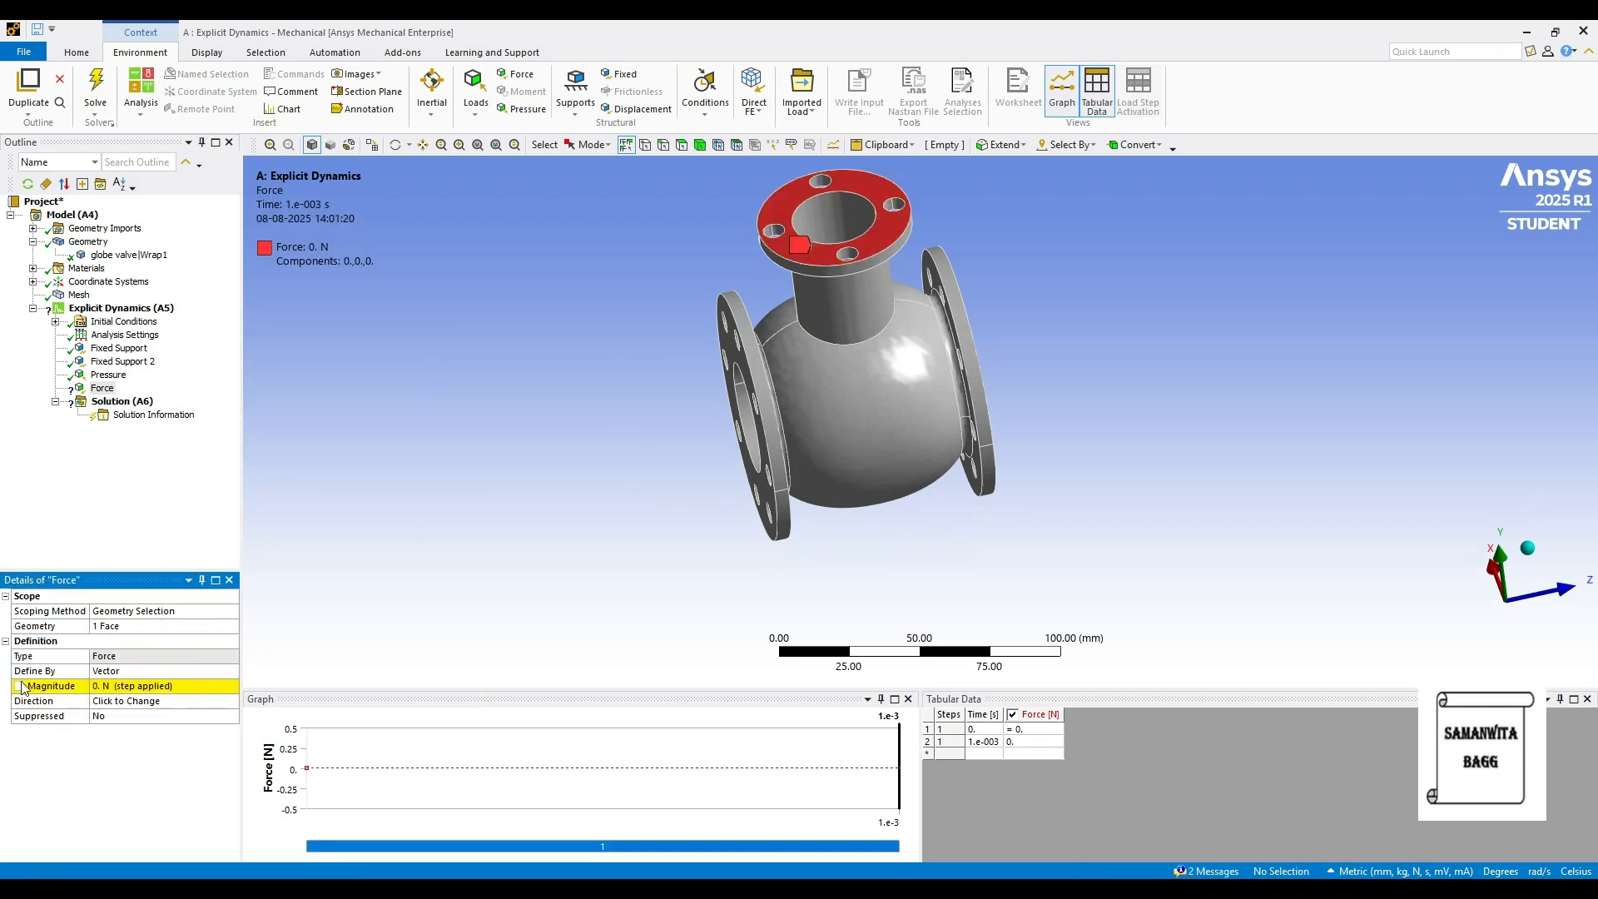
# - Define the force by components with a Y component of -50 N
pyautogui.click(185, 670)
pyautogui.click(232, 670)
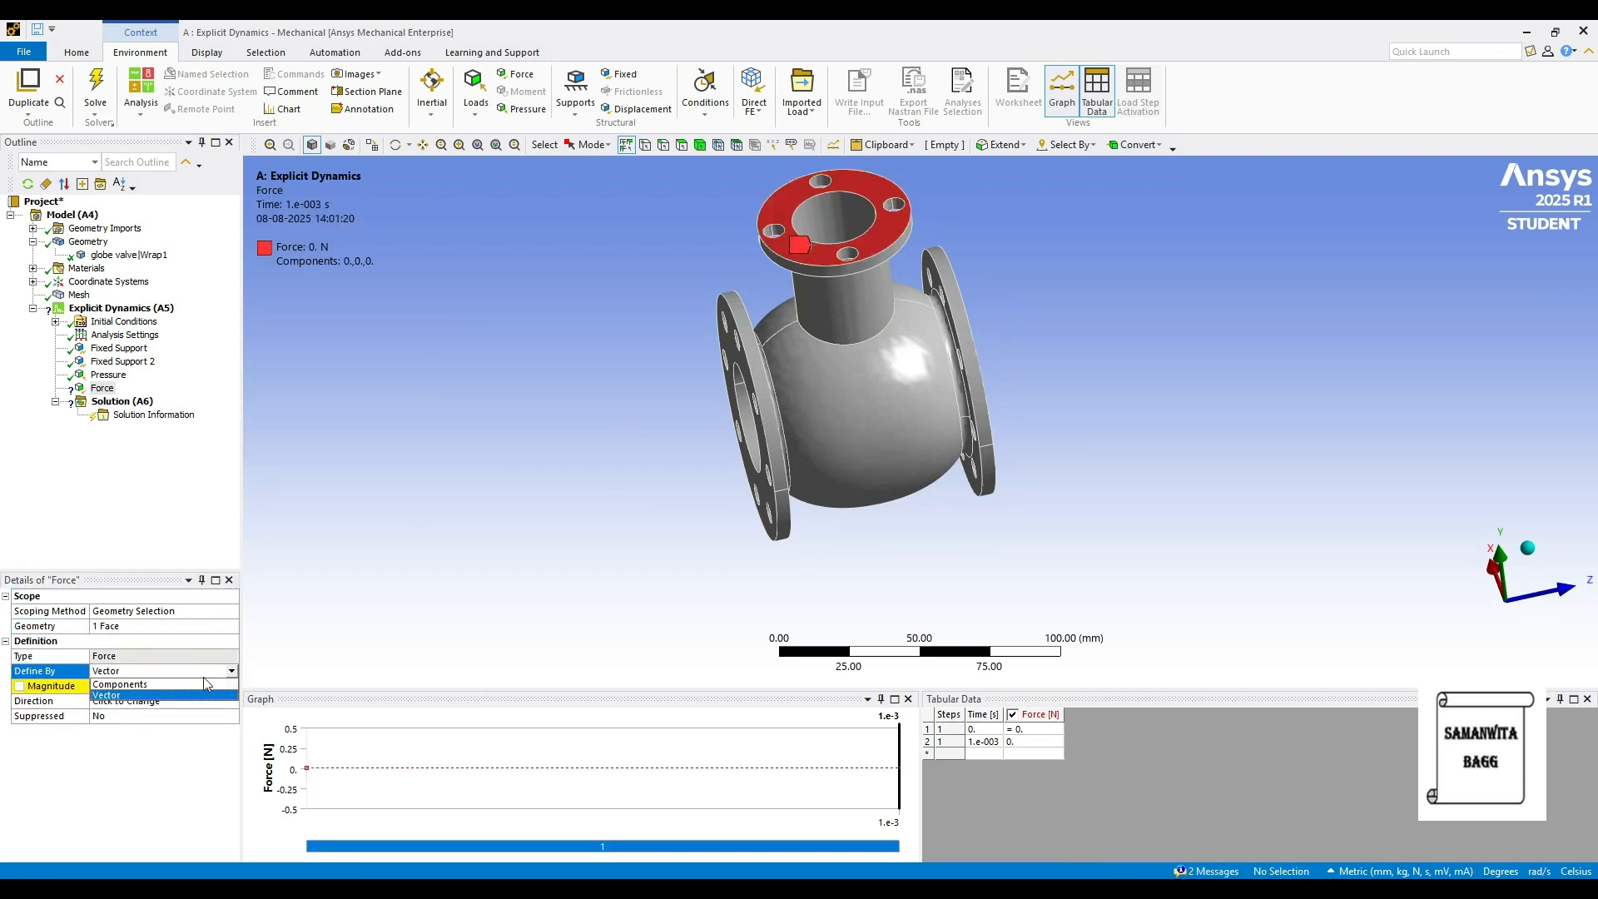
pyautogui.click(136, 687)
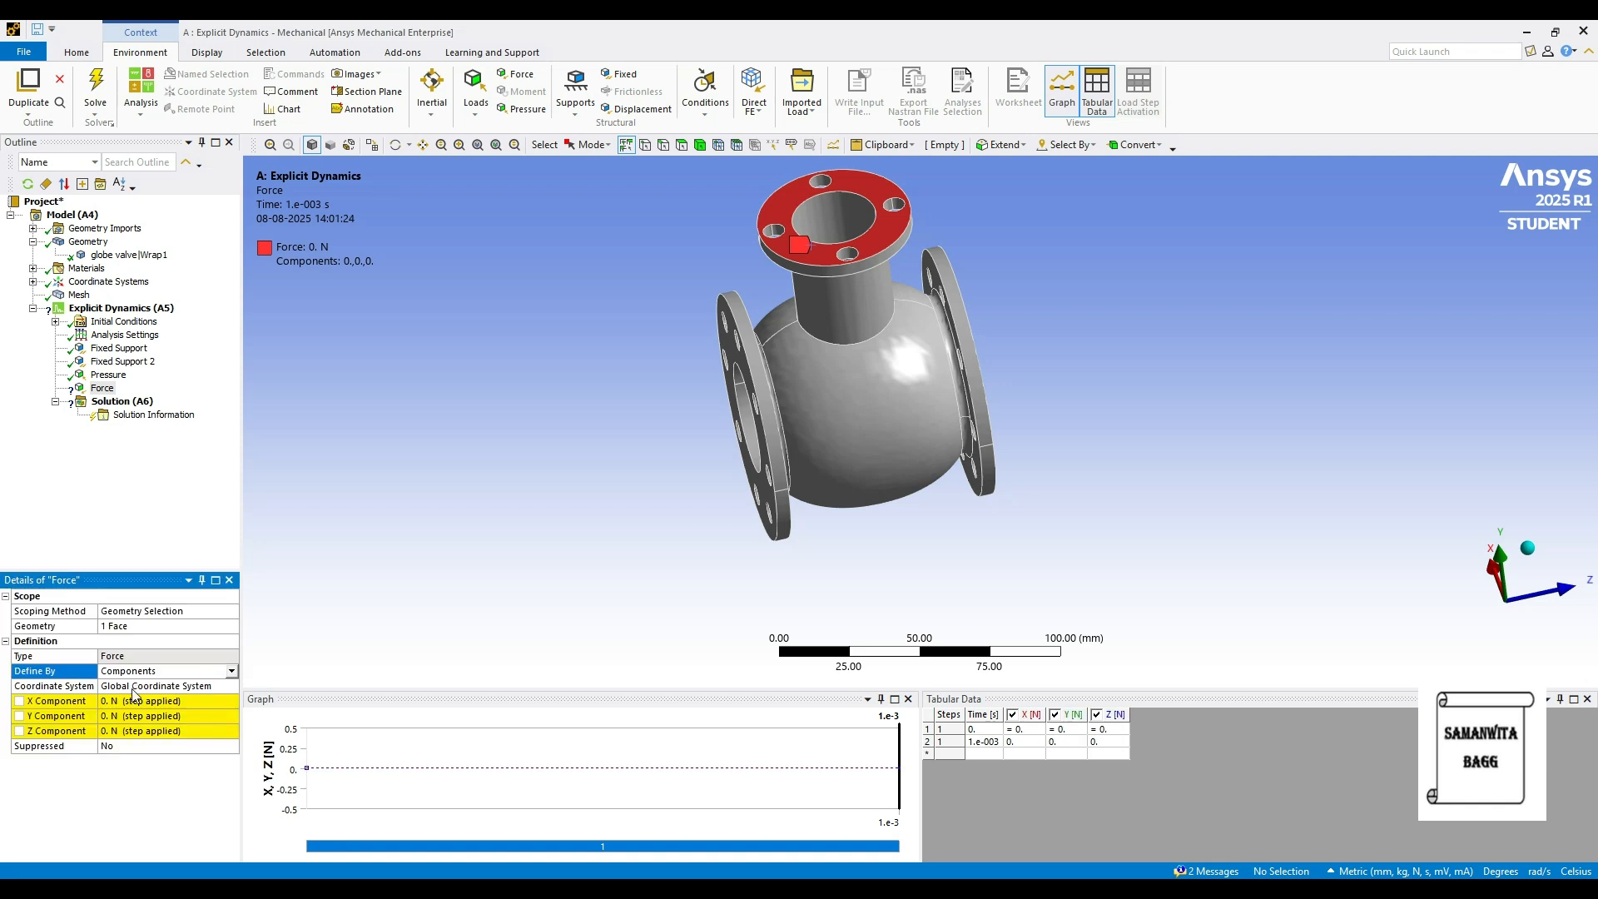
pyautogui.moveTo(903, 509); pyautogui.dragTo(892, 441, button='middle')
pyautogui.click(134, 719)
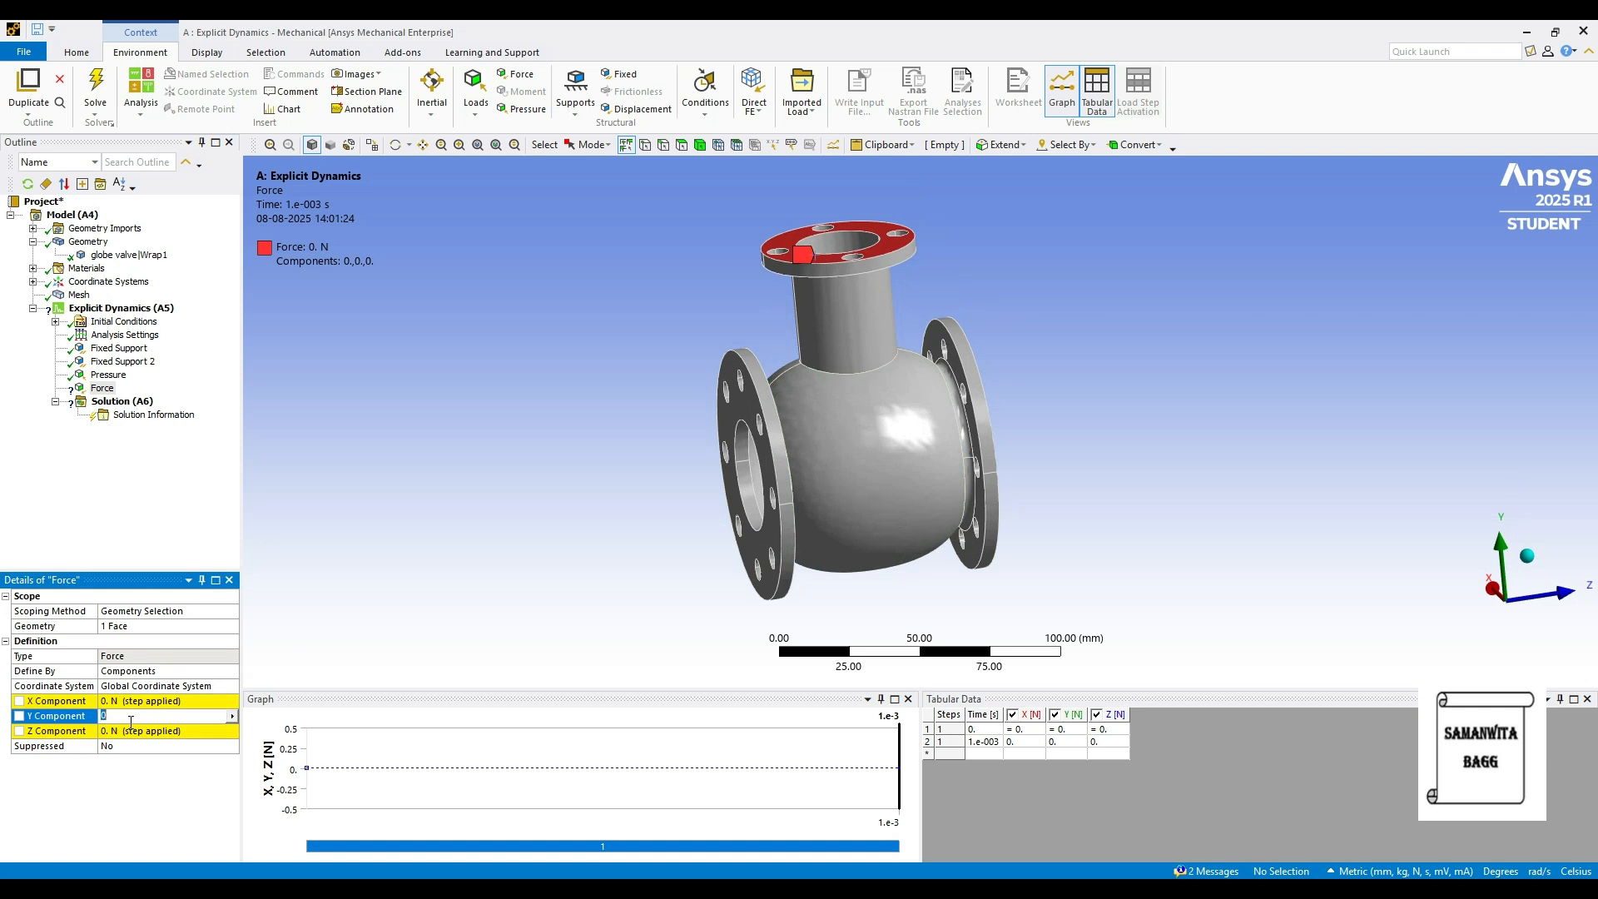
pyautogui.write('-50')
pyautogui.press('Return')
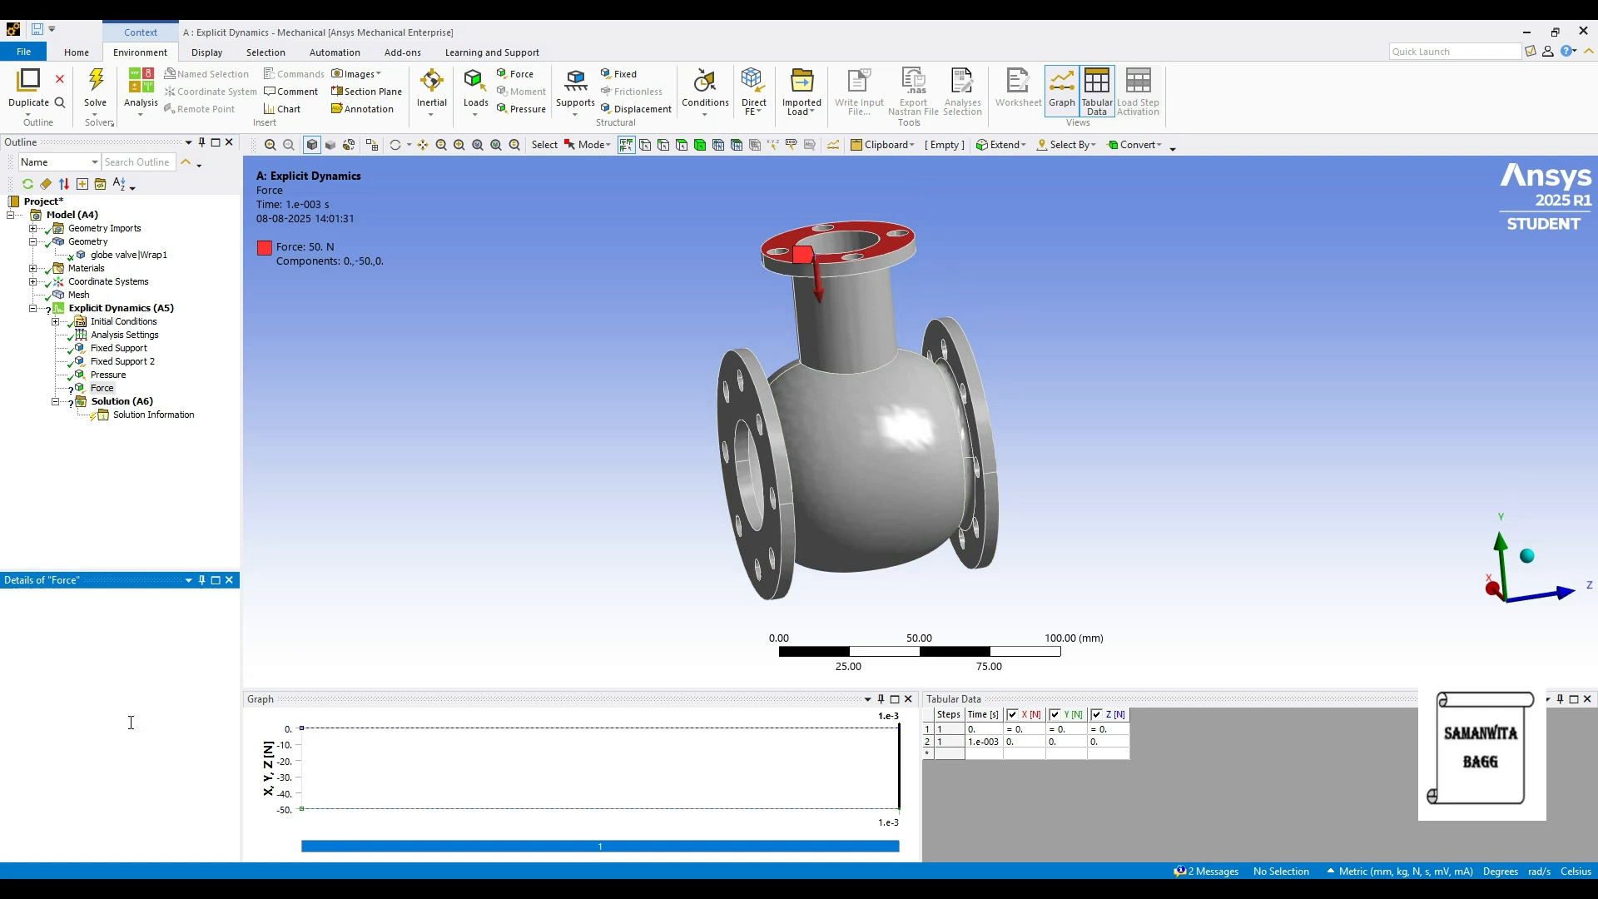
# - Insert Total Deformation and Directional Deformation results under Solution
pyautogui.rightClick(141, 407)
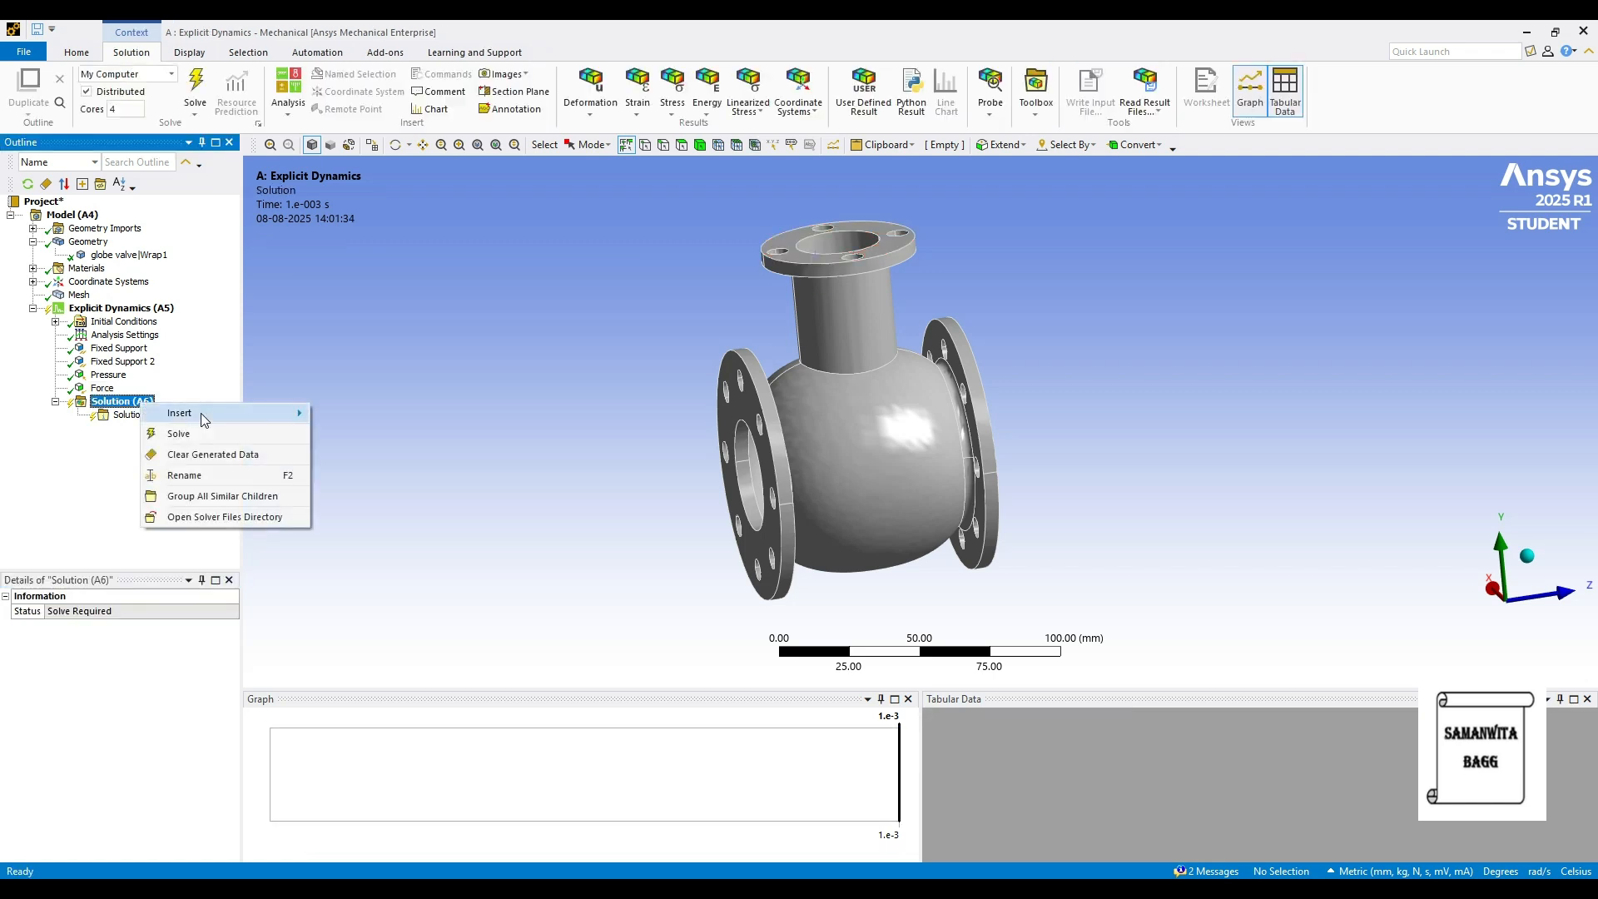
pyautogui.moveTo(217, 413)
pyautogui.moveTo(376, 415)
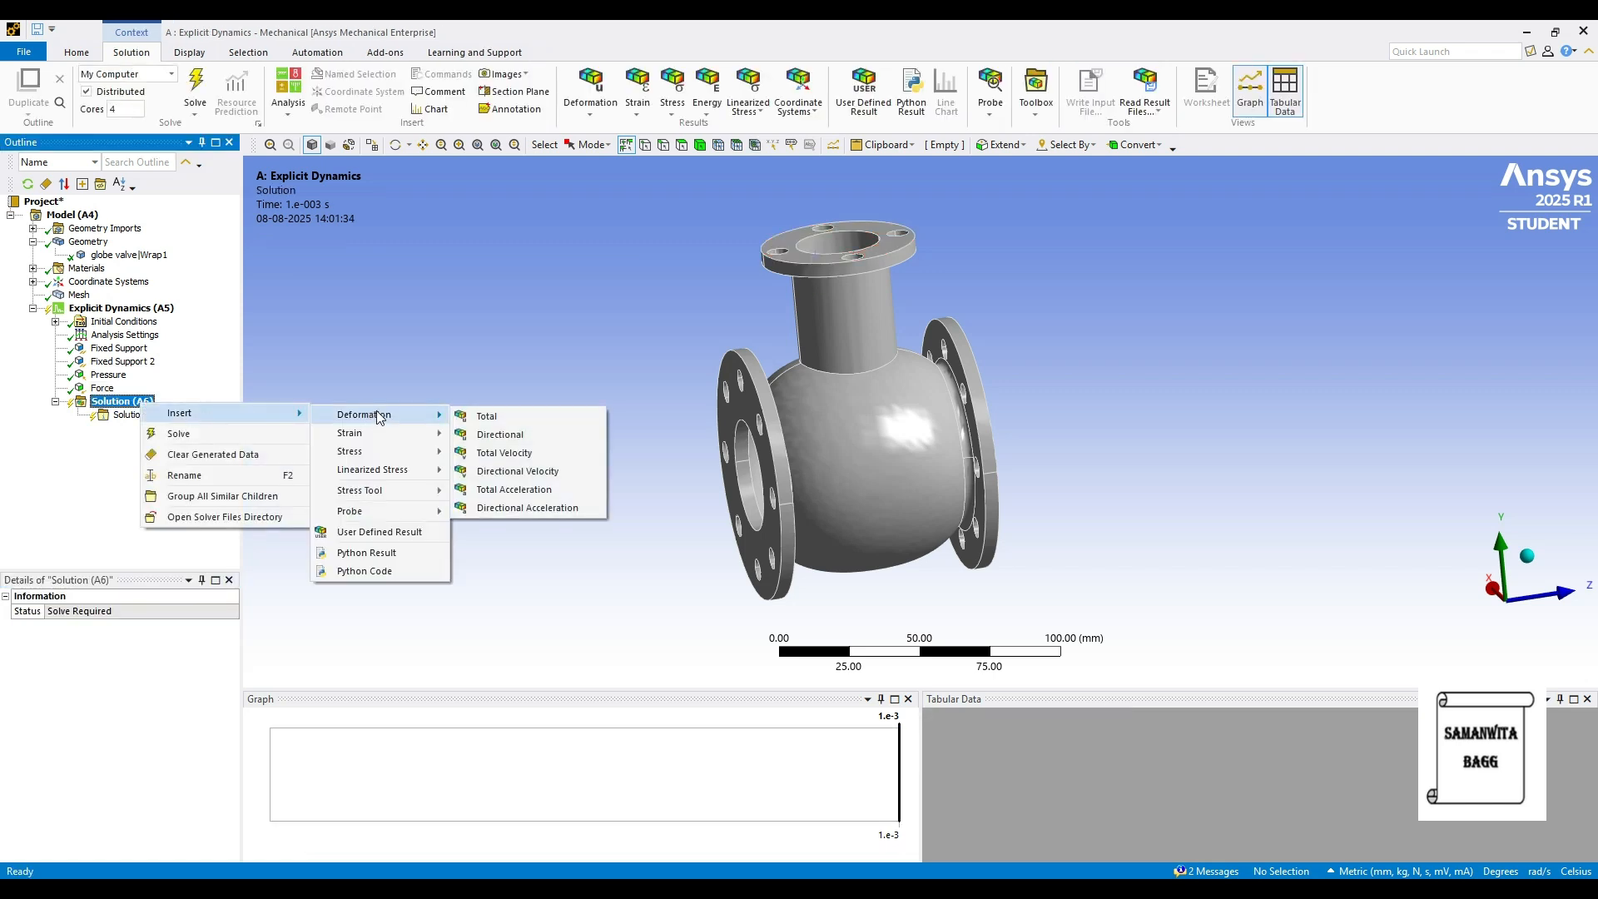
pyautogui.click(512, 416)
pyautogui.rightClick(145, 407)
pyautogui.moveTo(216, 413)
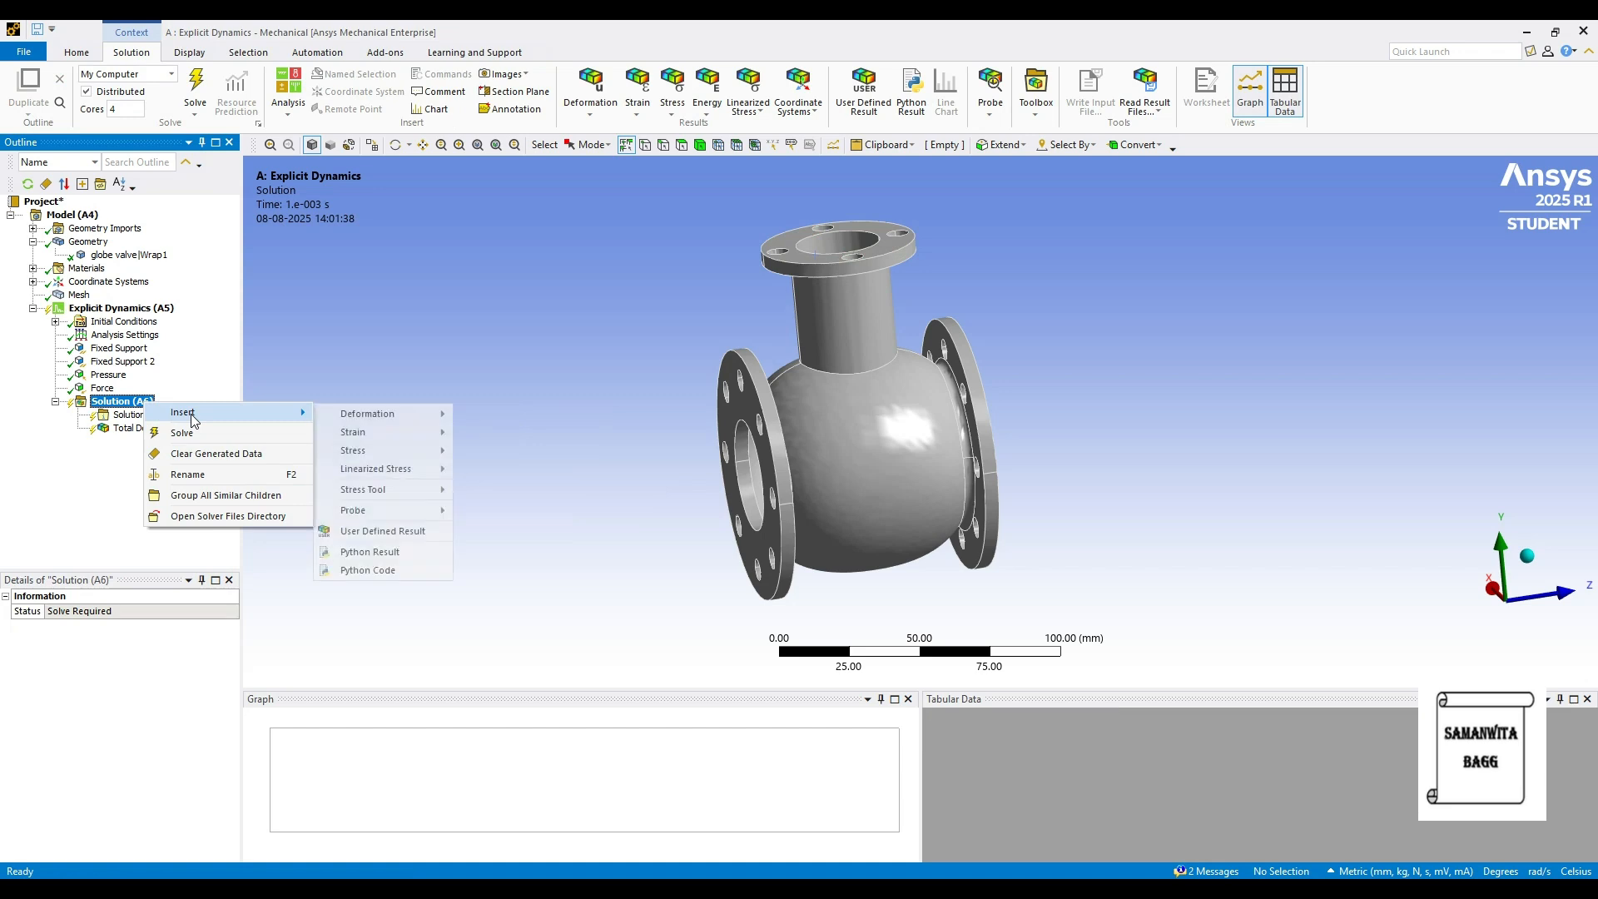
pyautogui.moveTo(376, 415)
pyautogui.click(517, 434)
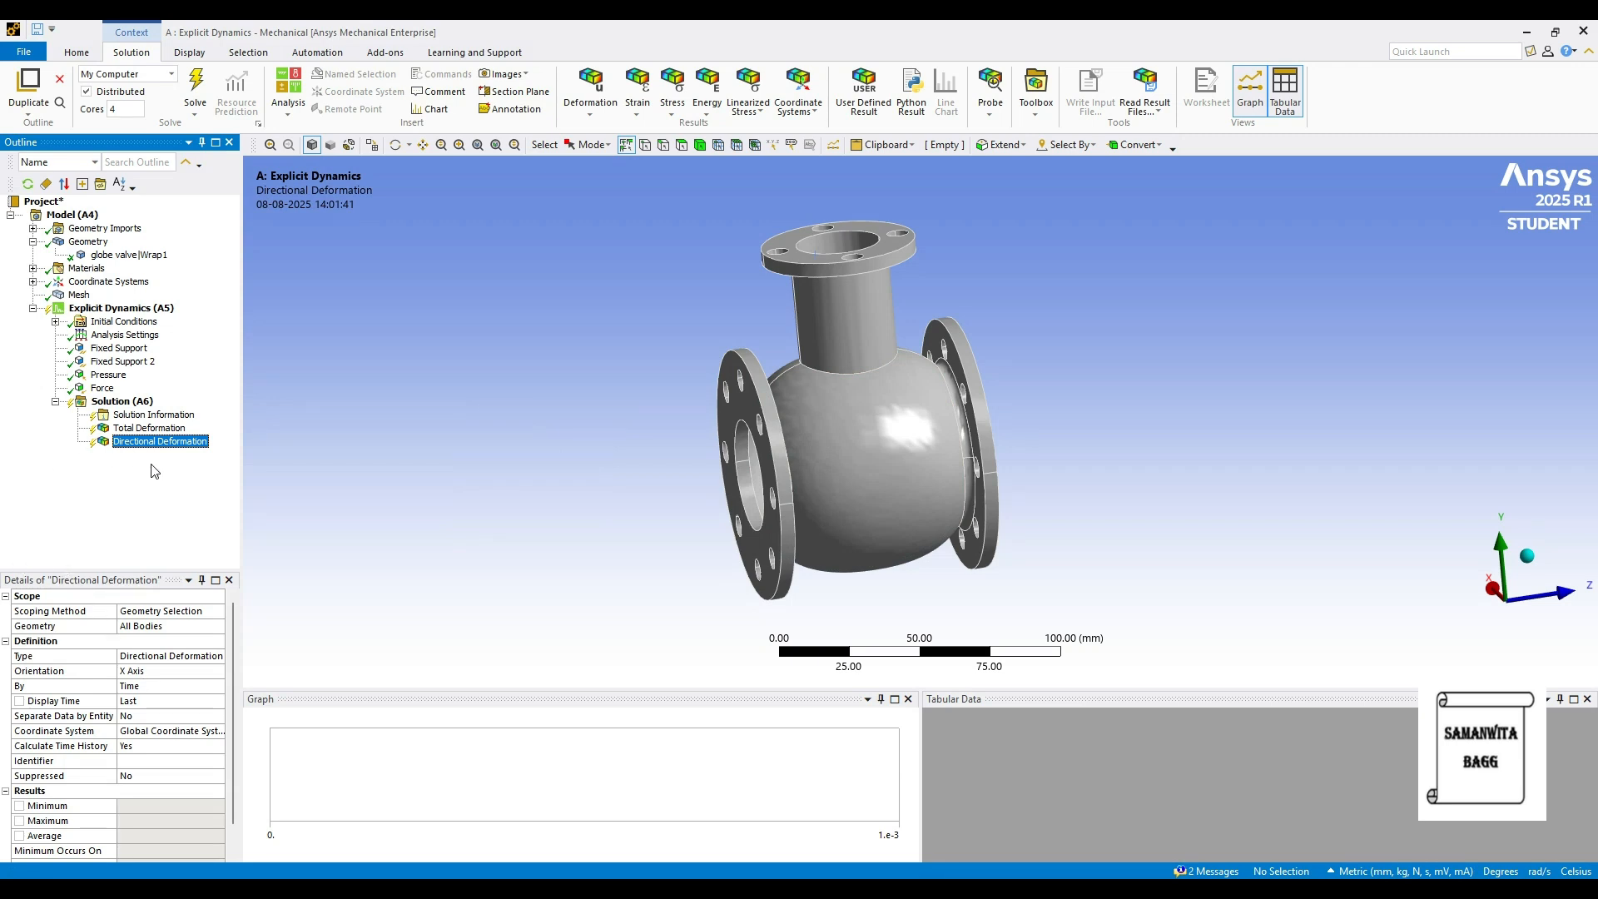
# - Insert Equivalent Elastic Strain, Equivalent Stress and a Stress Tool for max equivalent stress
pyautogui.rightClick(135, 402)
pyautogui.moveTo(187, 409)
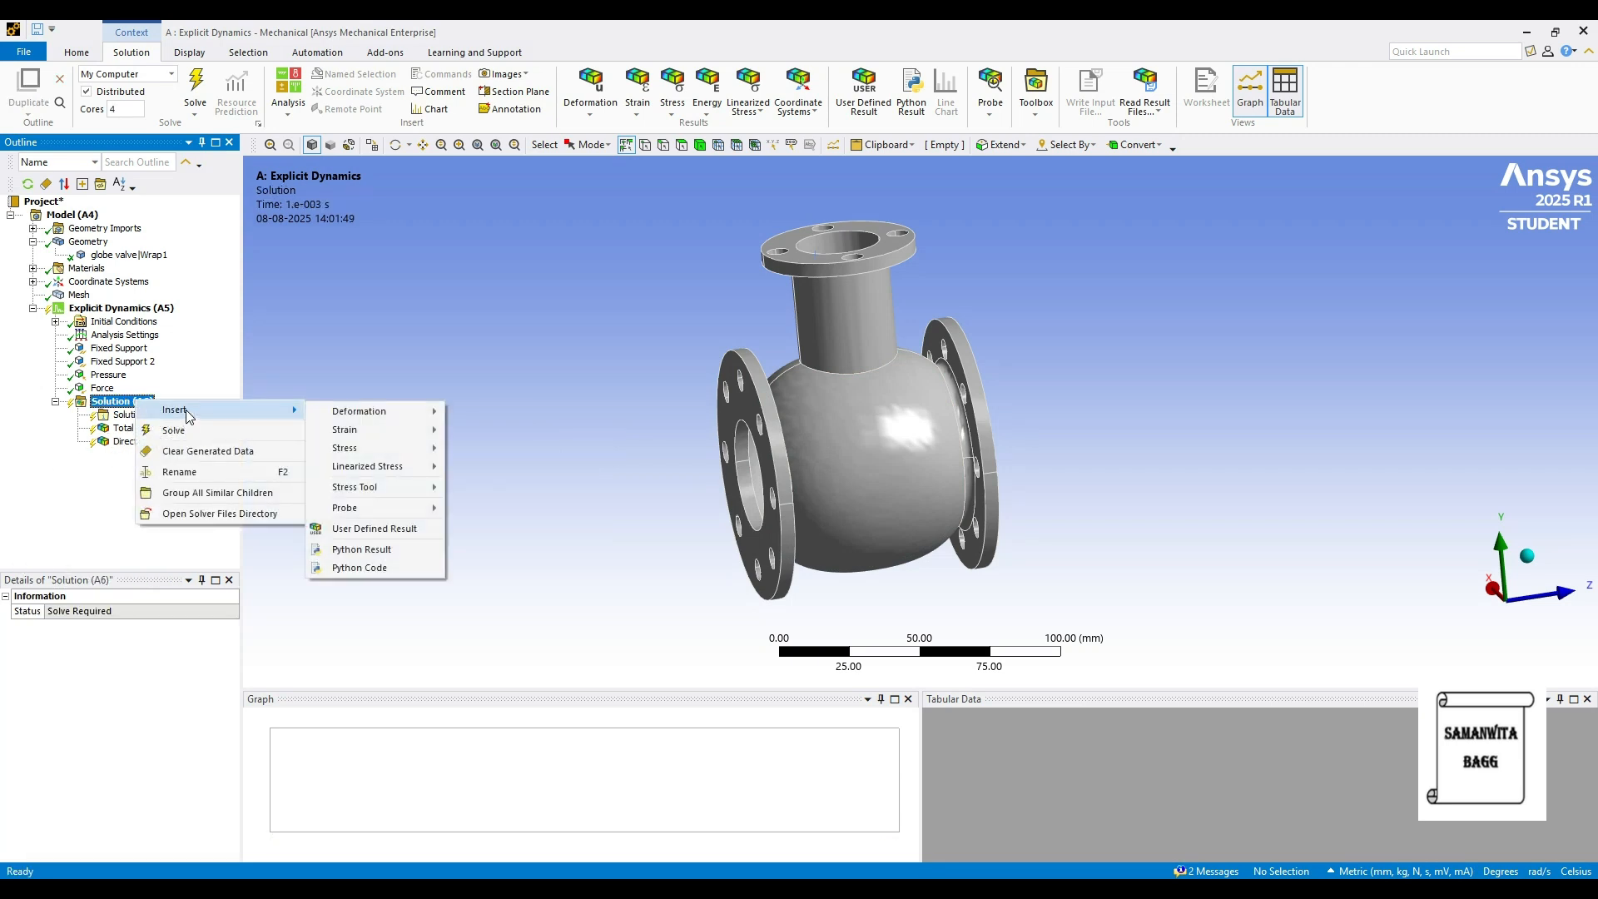
pyautogui.moveTo(398, 428)
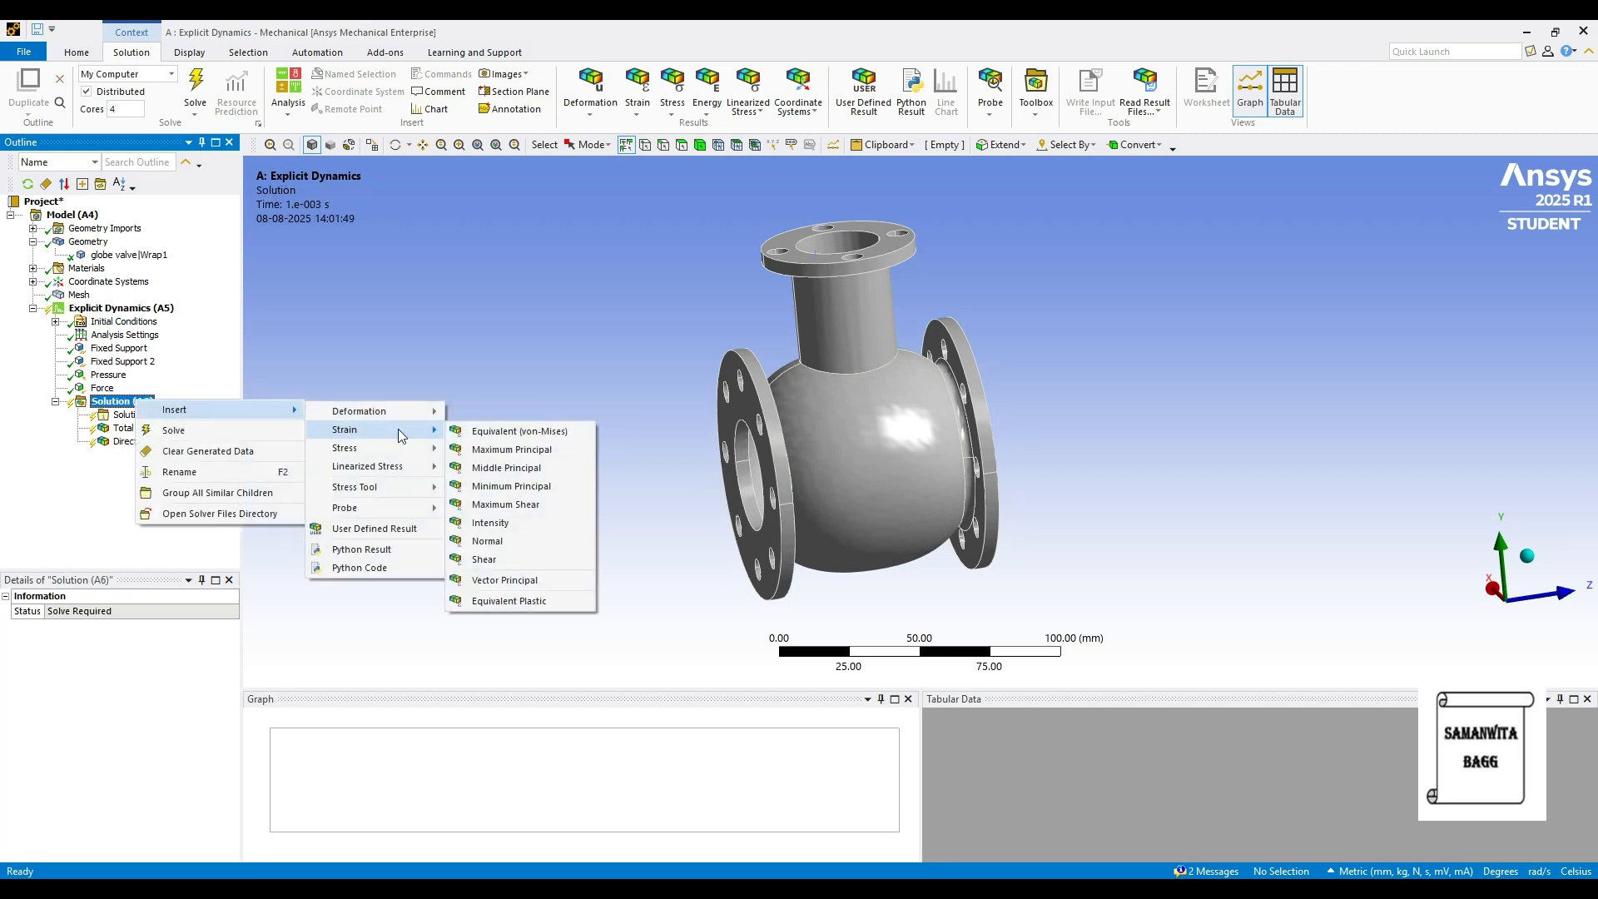
pyautogui.click(520, 429)
pyautogui.rightClick(133, 402)
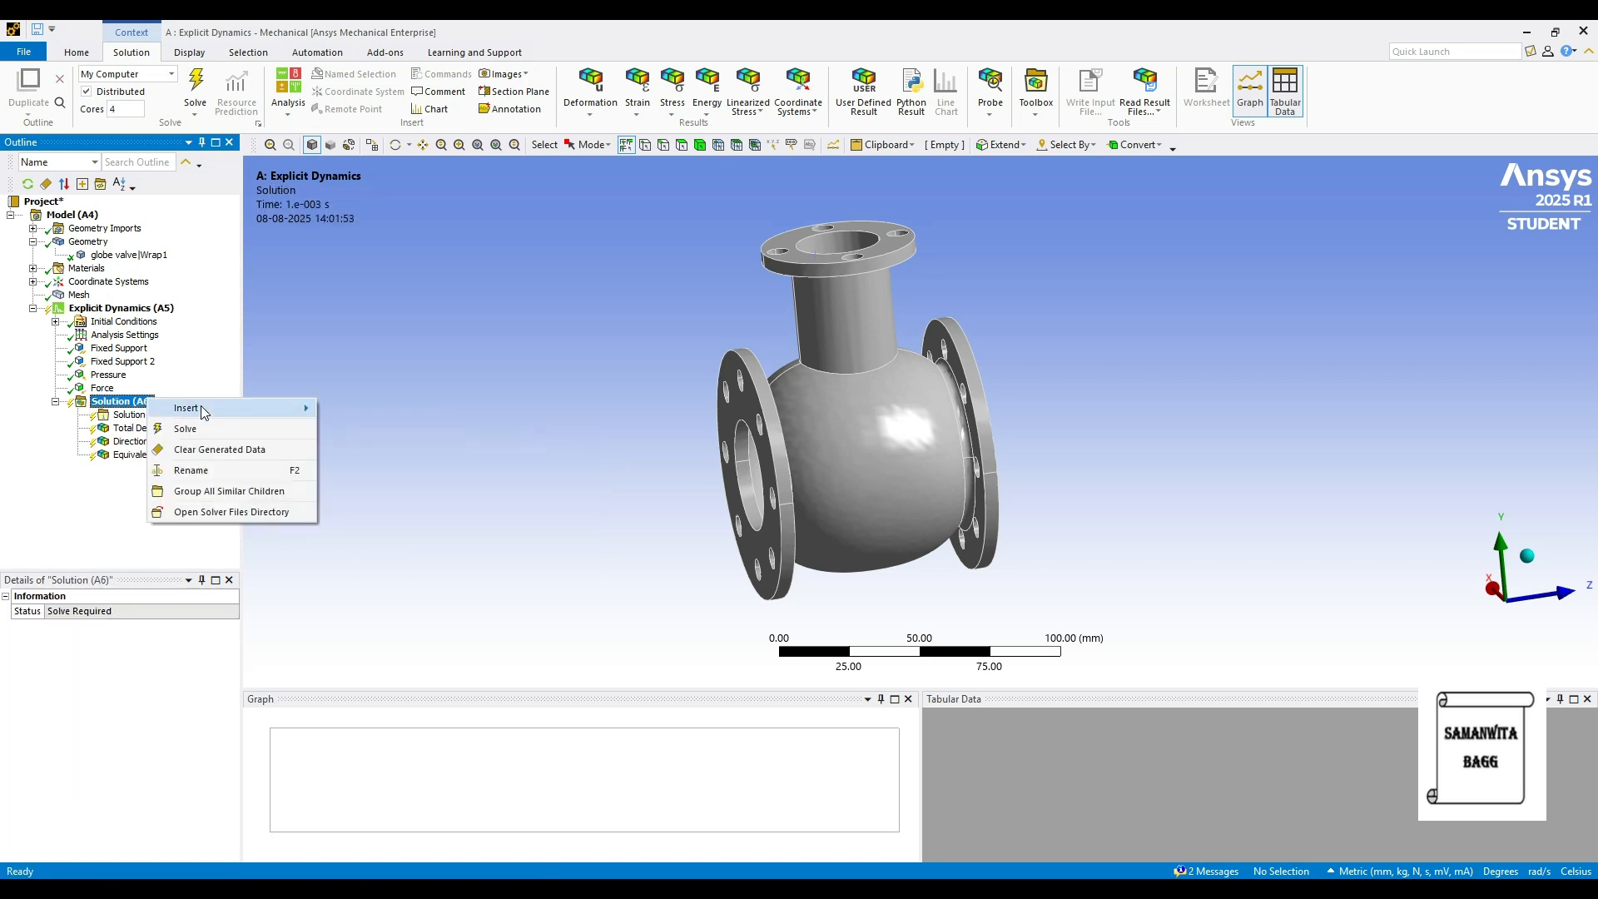
pyautogui.moveTo(188, 407)
pyautogui.moveTo(357, 446)
pyautogui.click(477, 447)
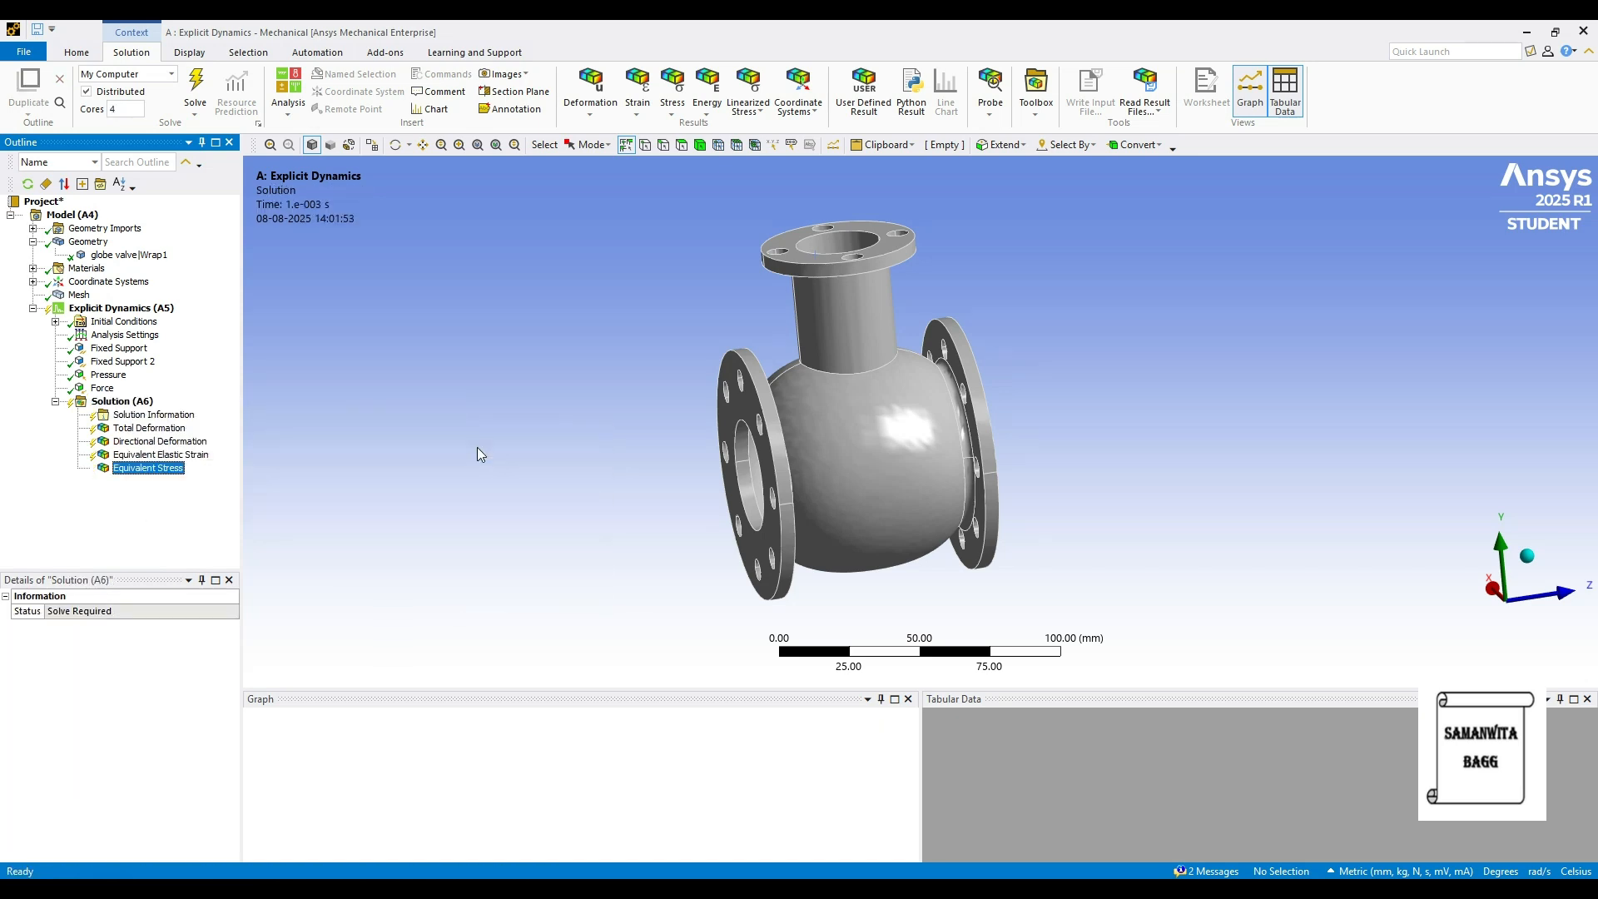
pyautogui.rightClick(136, 402)
pyautogui.moveTo(188, 411)
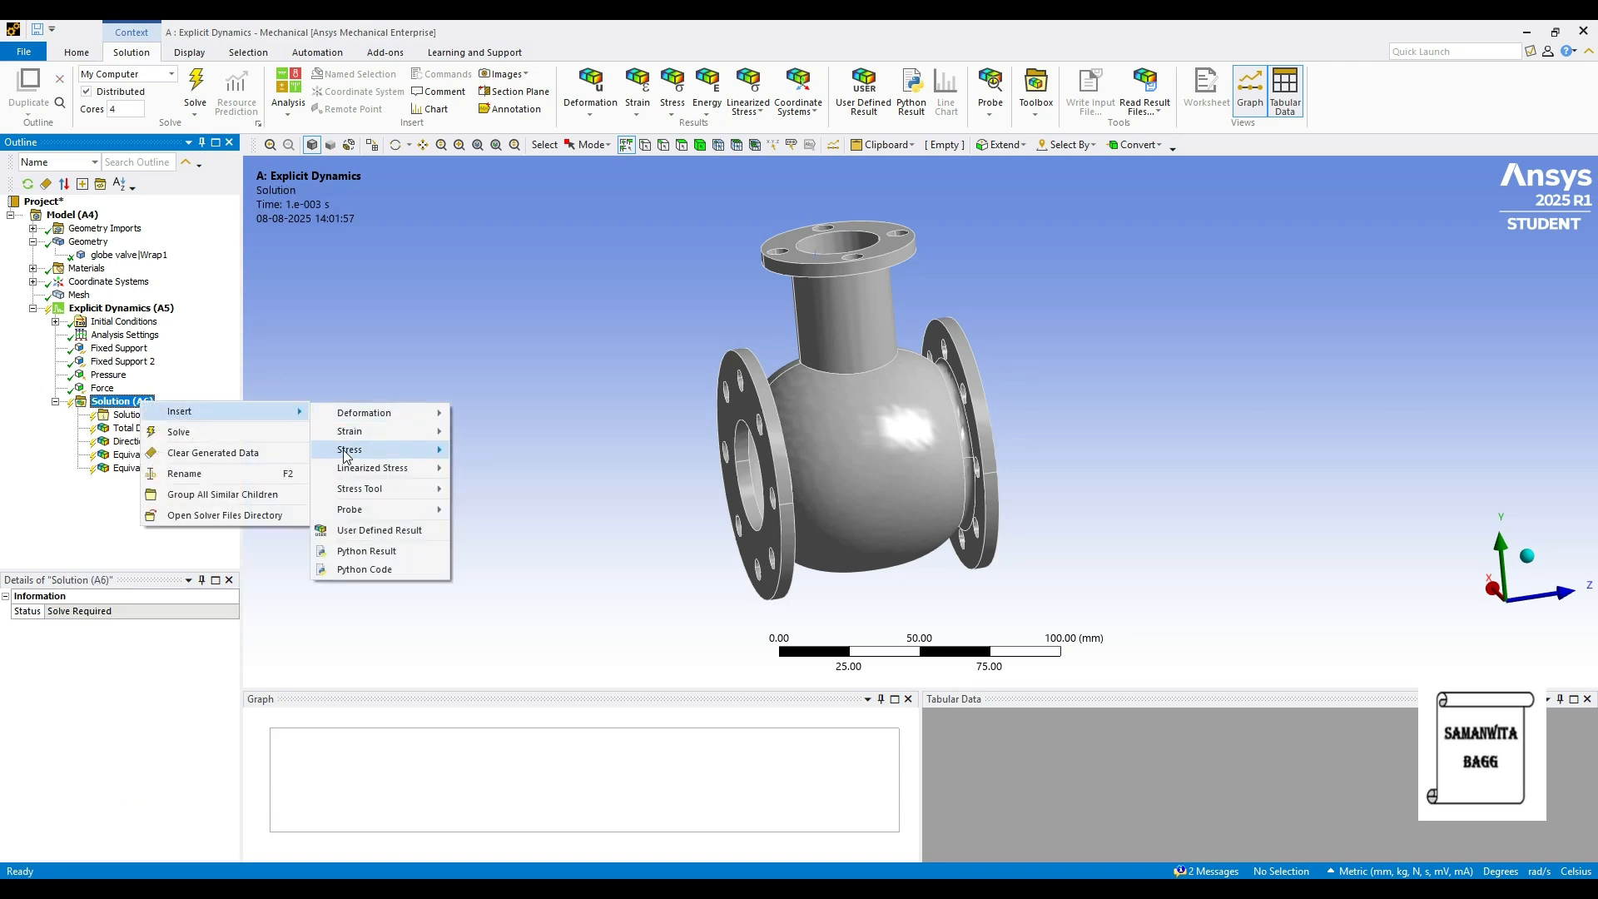
pyautogui.moveTo(359, 498)
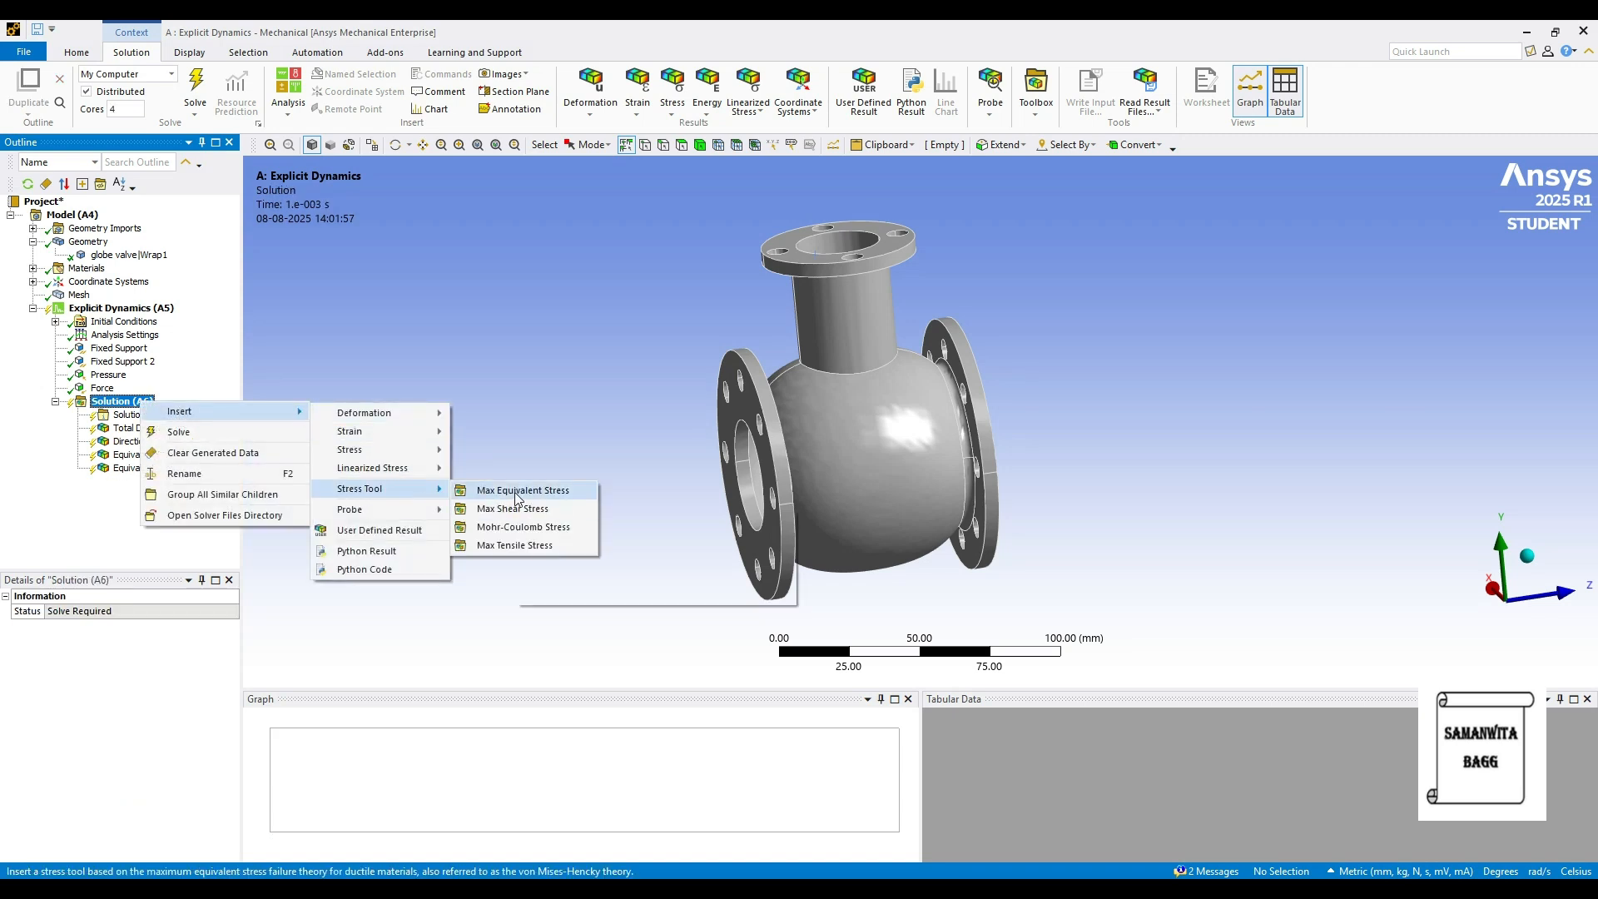
pyautogui.click(515, 491)
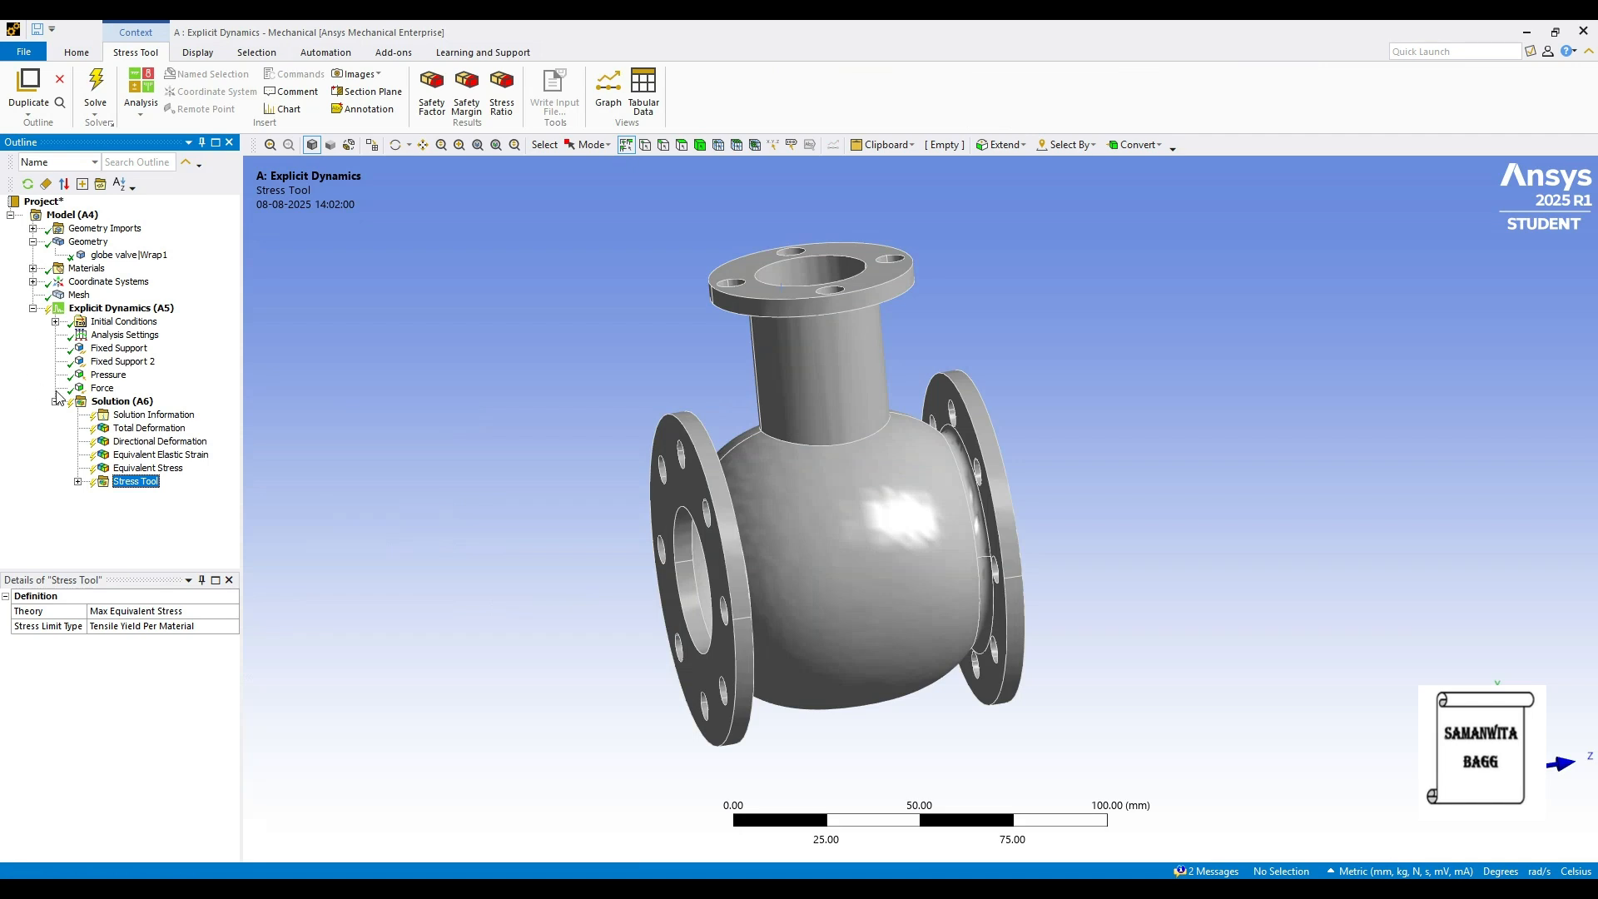
# - Solve the stainless steel valve and view Total Deformation, peaking at 0.11514 mm
pyautogui.click(122, 402)
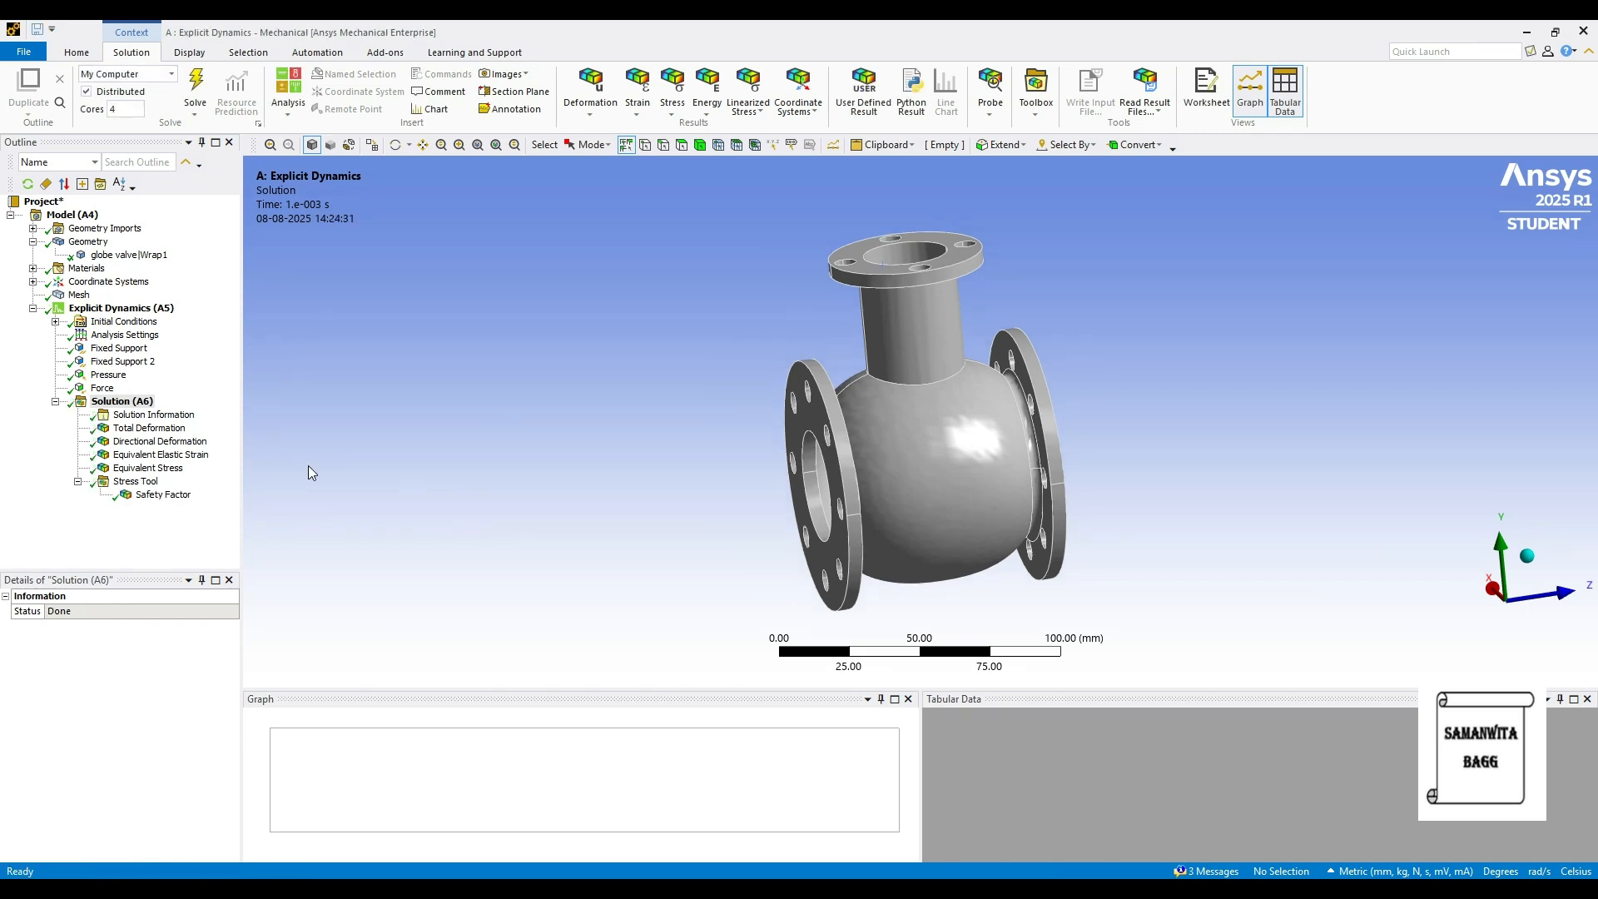
pyautogui.click(150, 427)
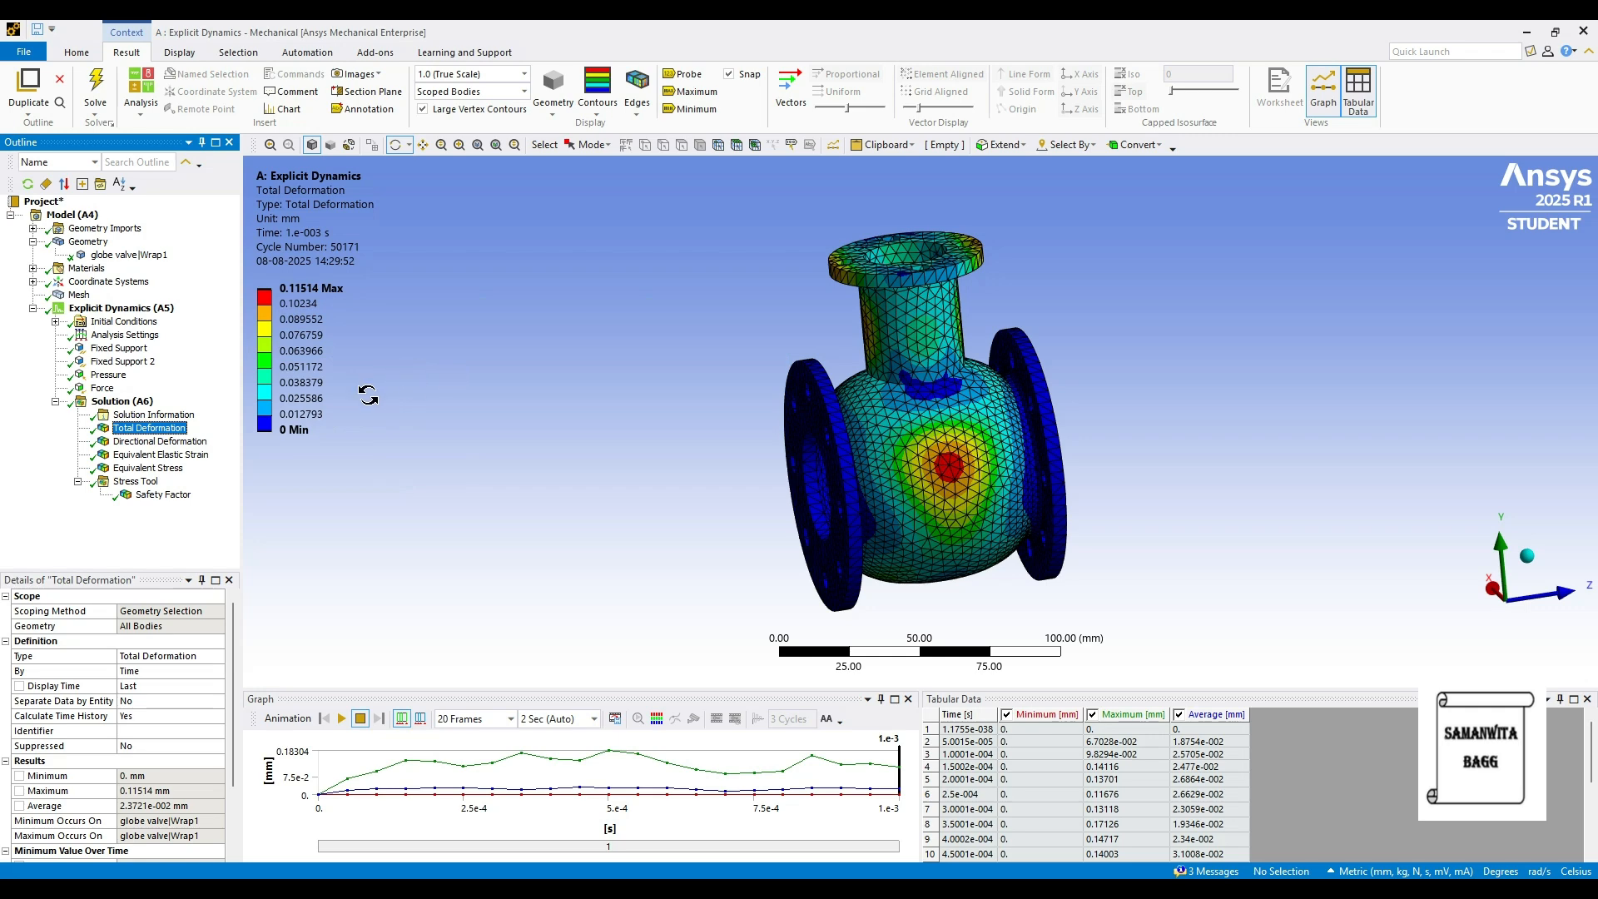
pyautogui.scroll(2, 907, 476)
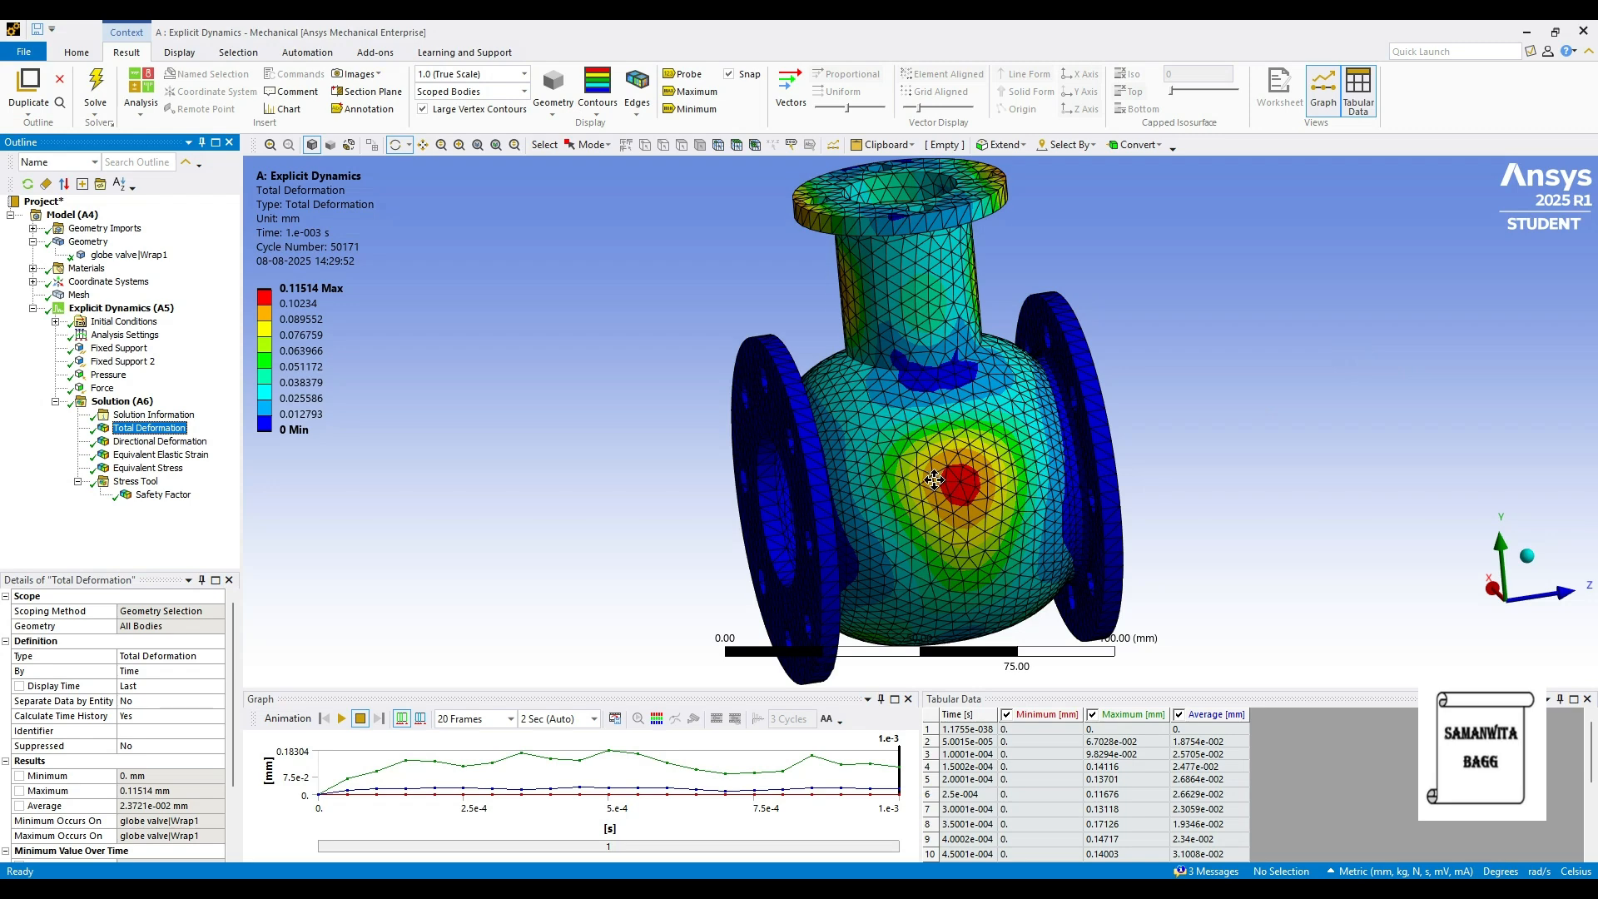
pyautogui.scroll(1, 941, 478)
pyautogui.scroll(-2, 907, 429)
pyautogui.moveTo(1037, 444); pyautogui.dragTo(1100, 430)
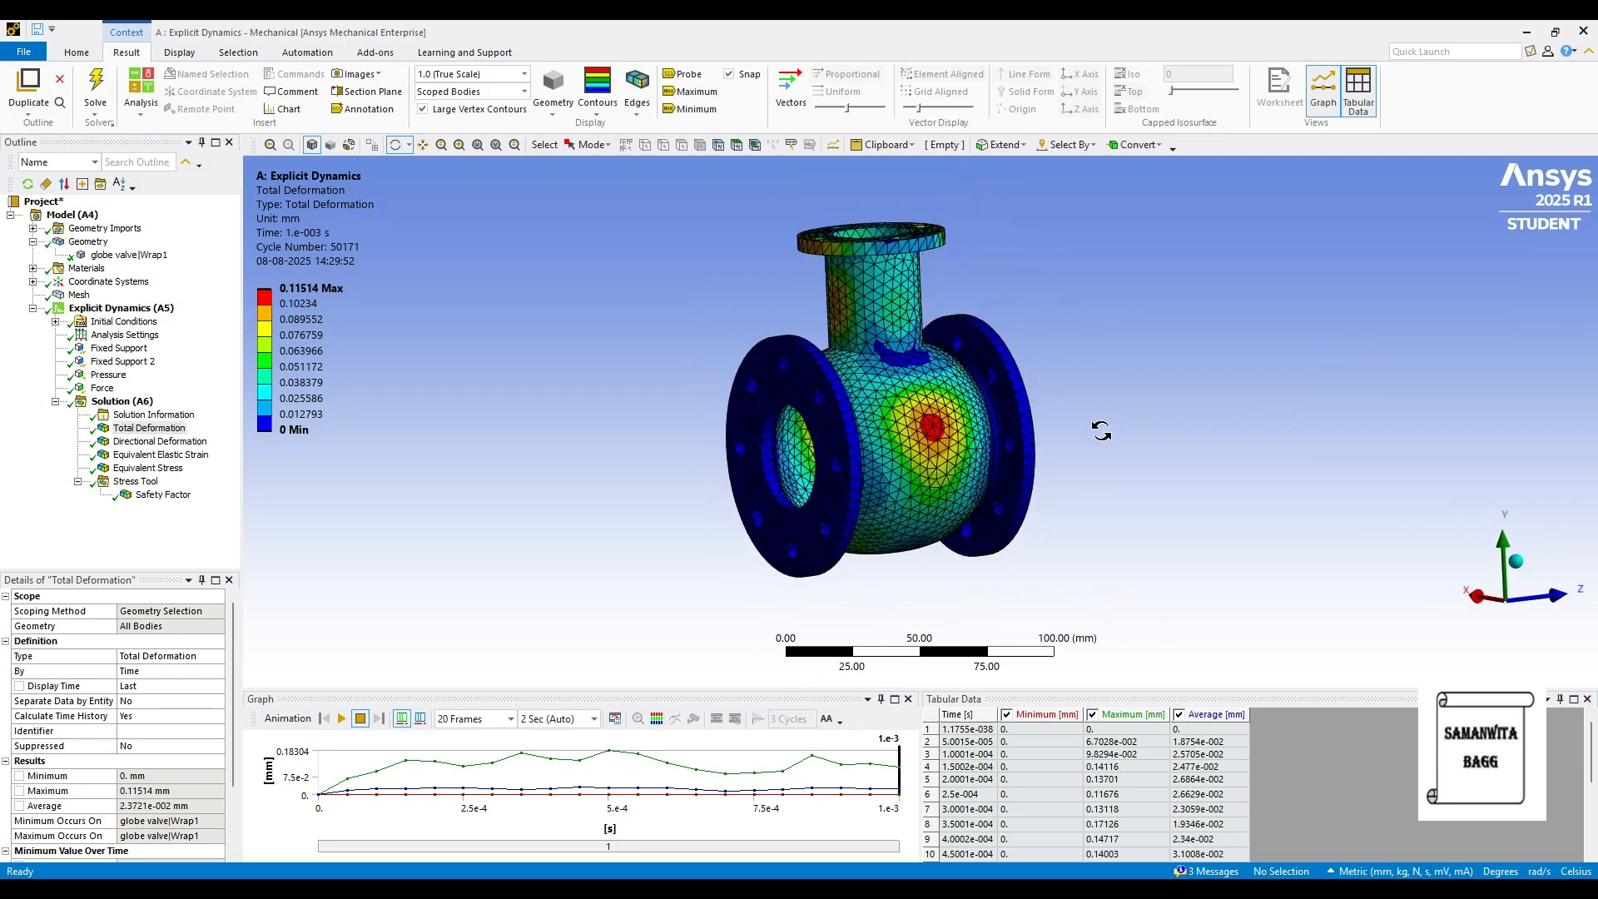
pyautogui.moveTo(855, 449); pyautogui.dragTo(828, 446)
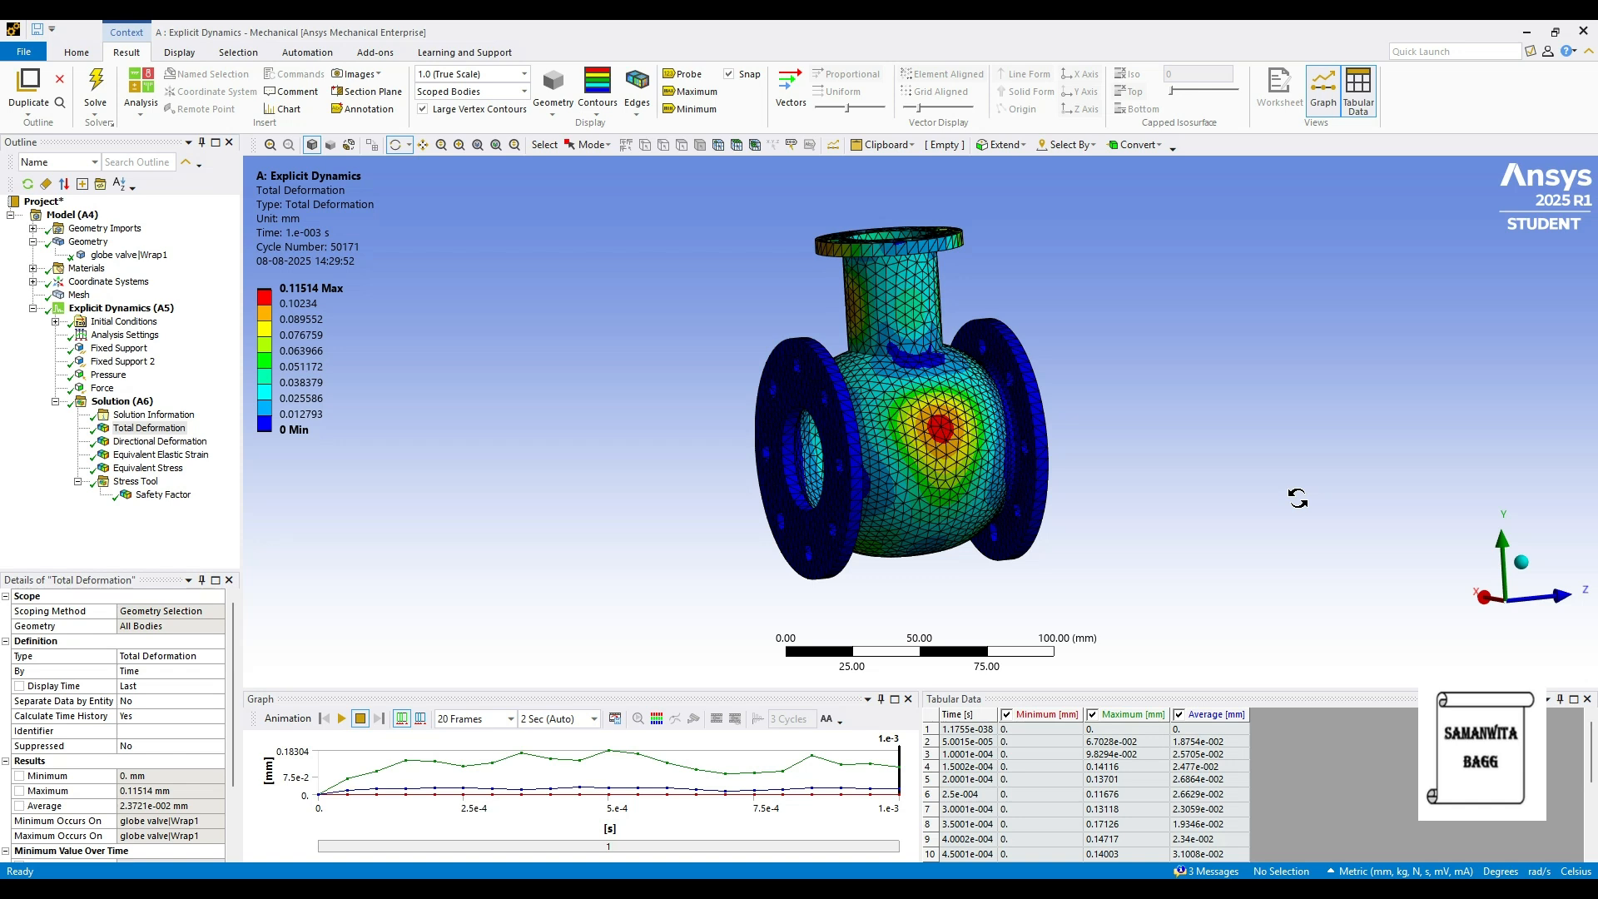
# - Animate the X-axis directional deformation, then show Equivalent Elastic Strain peaking at 0.0029033 mm/mm
pyautogui.click(160, 441)
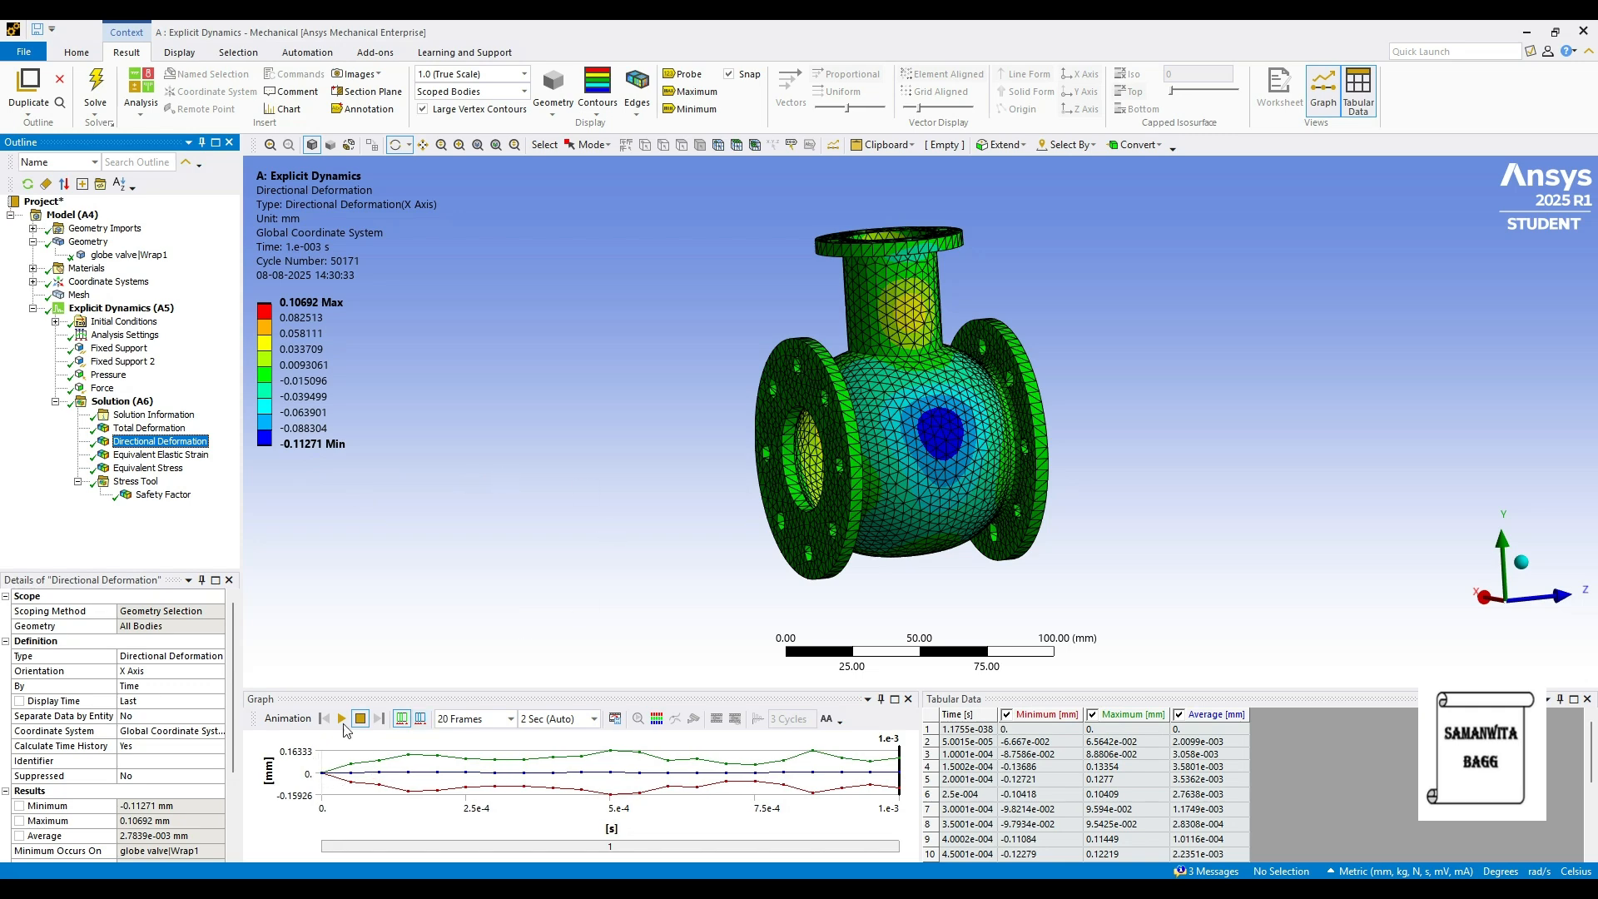
pyautogui.click(341, 718)
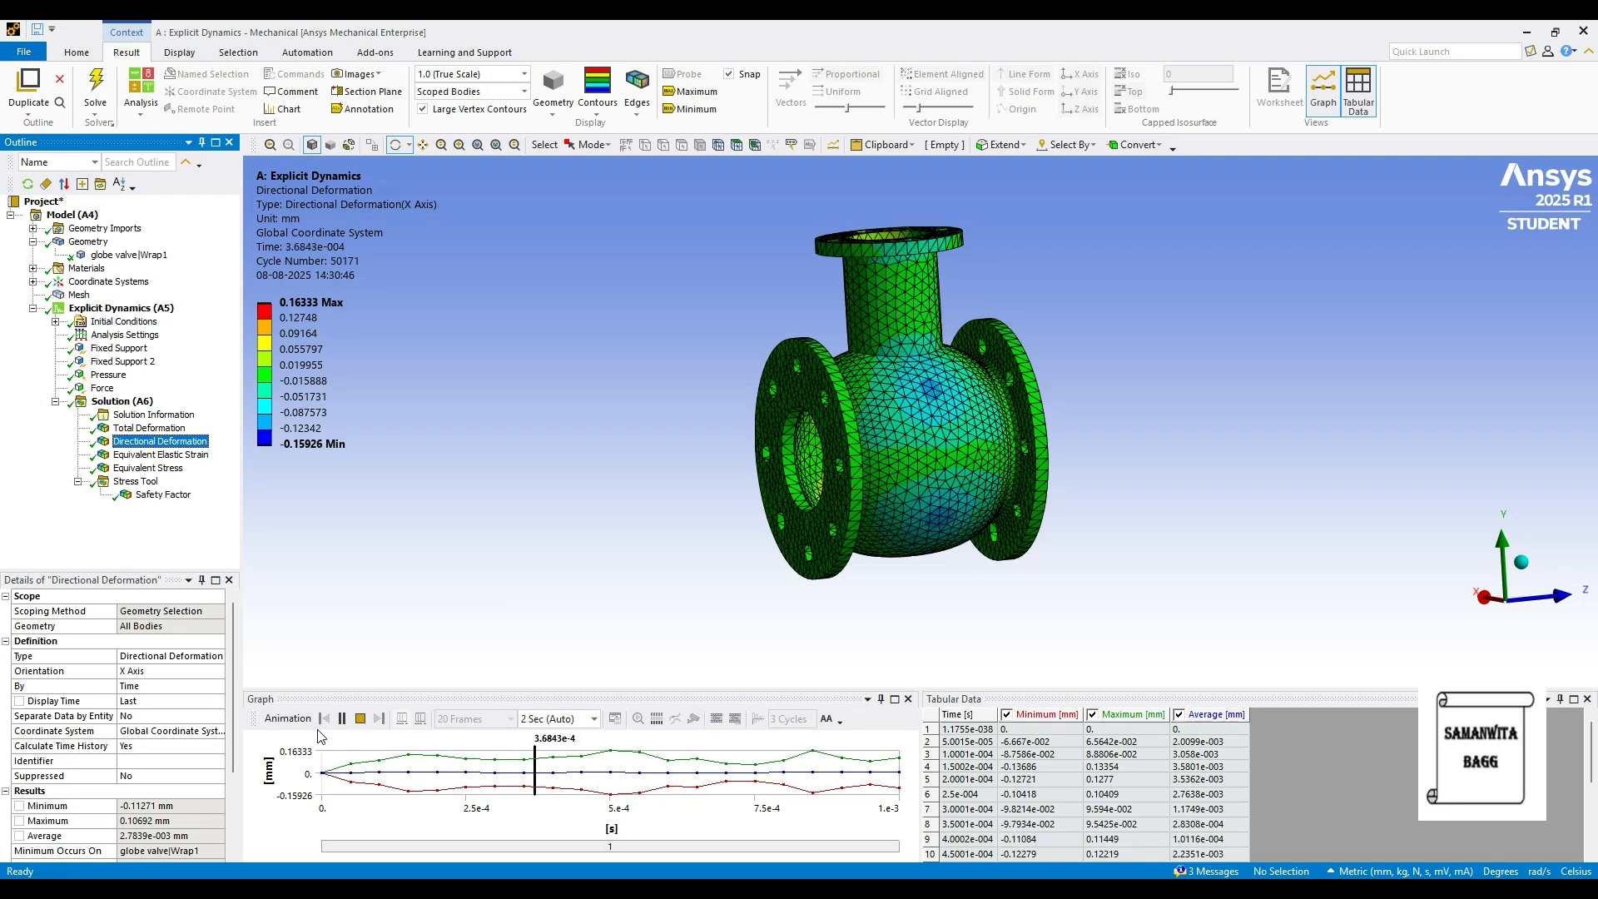
pyautogui.click(342, 718)
pyautogui.click(160, 455)
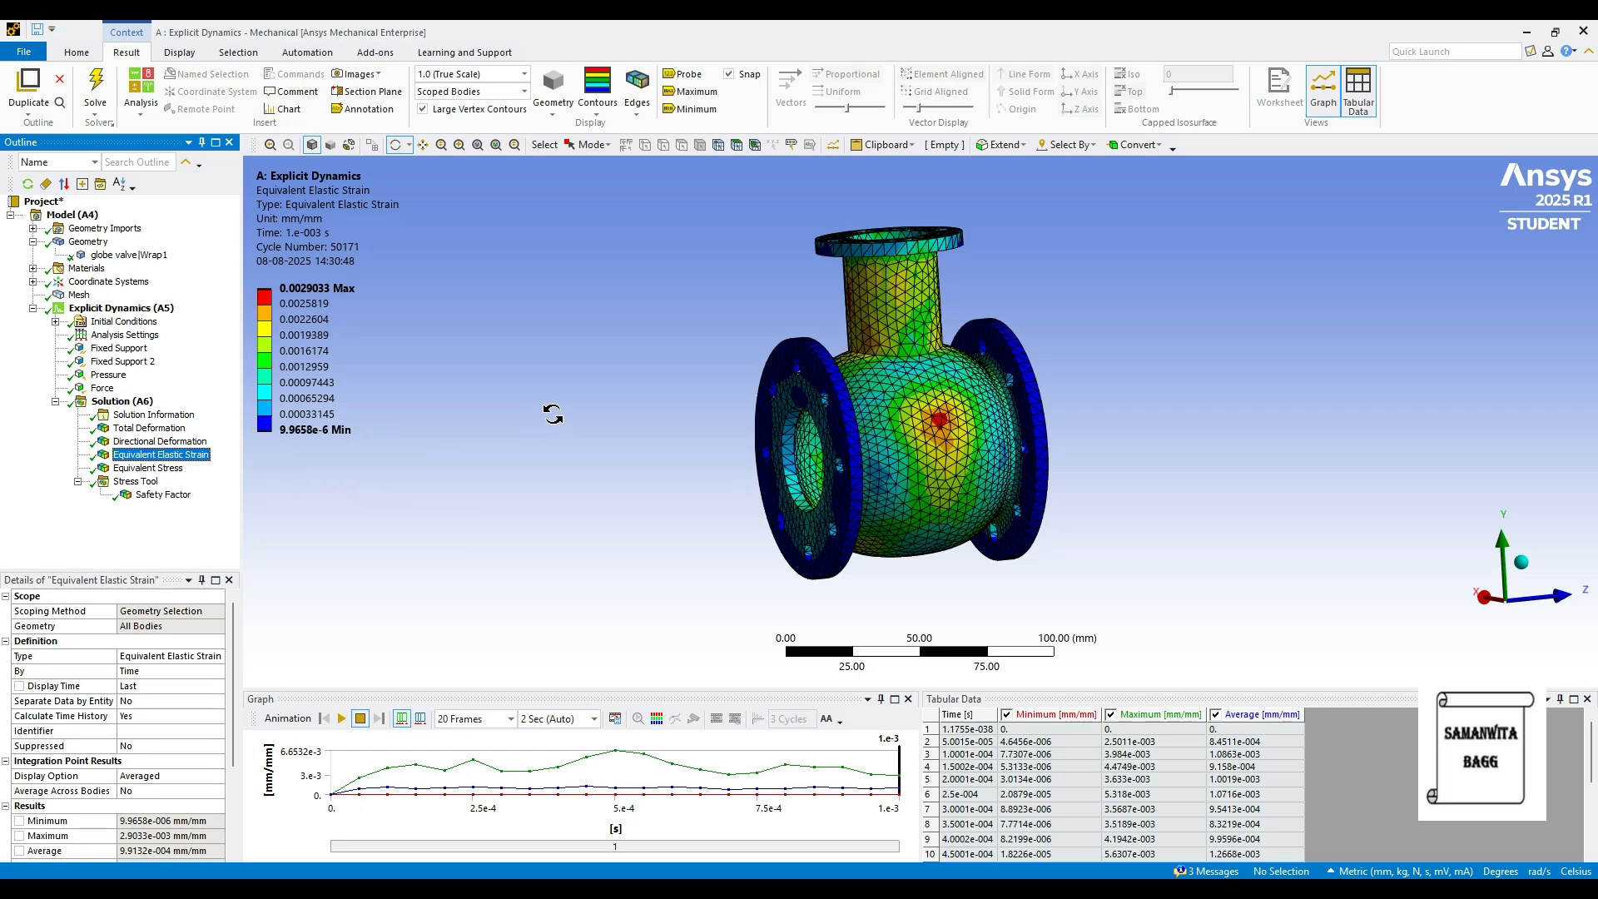
# - Toggle max/min strain labels, then show Equivalent Stress peaking at 547.97 MPa
pyautogui.click(336, 416)
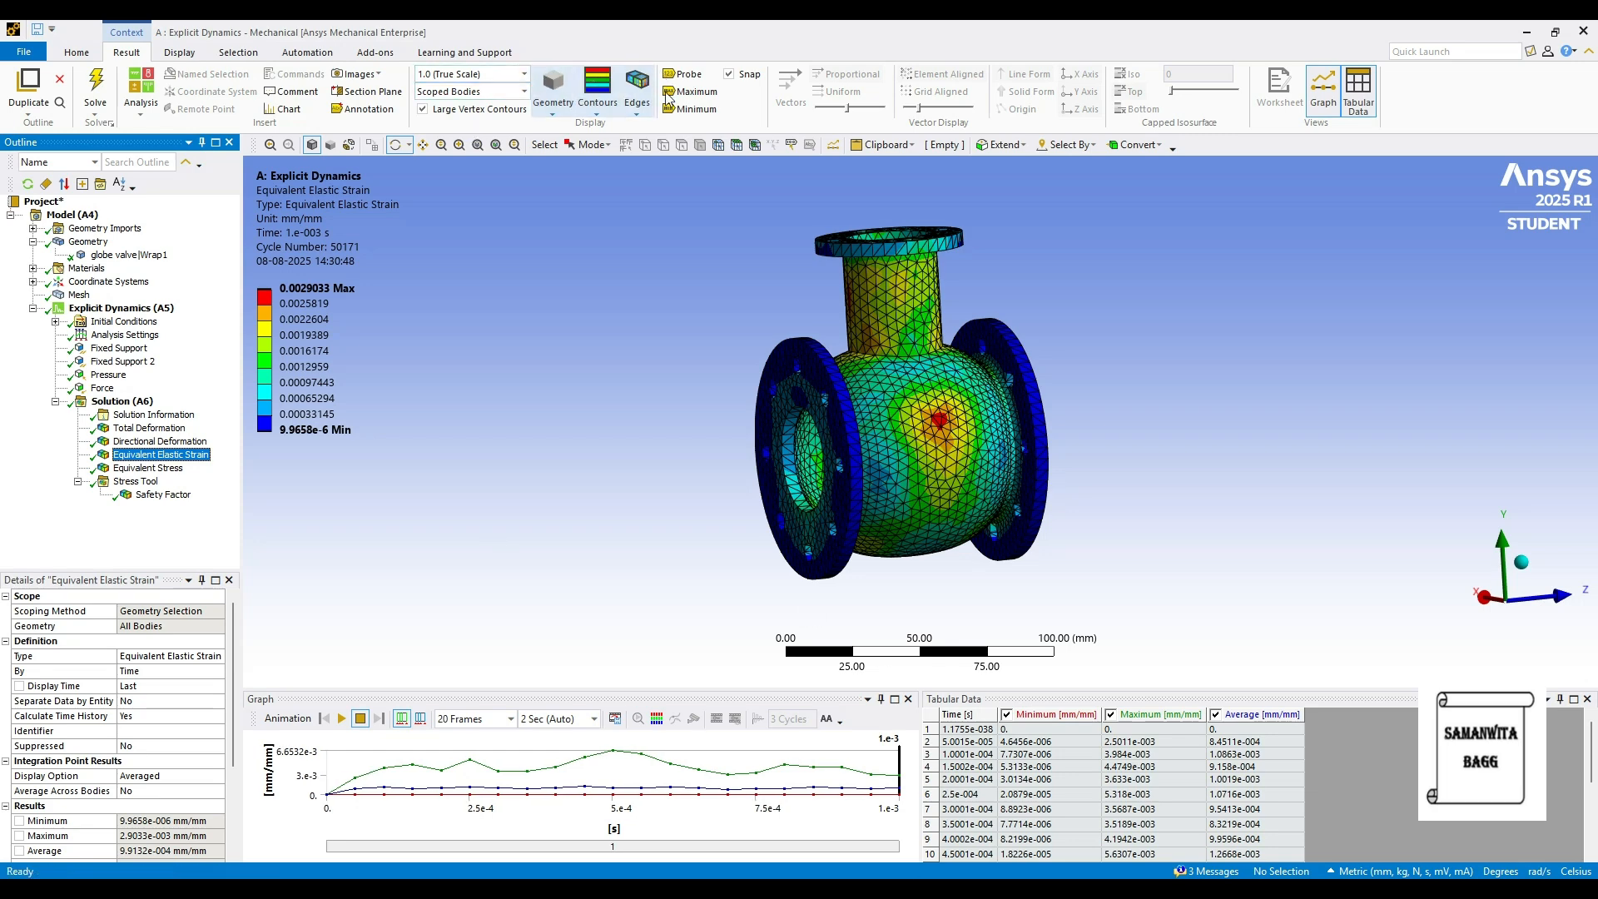
pyautogui.click(697, 92)
pyautogui.click(697, 109)
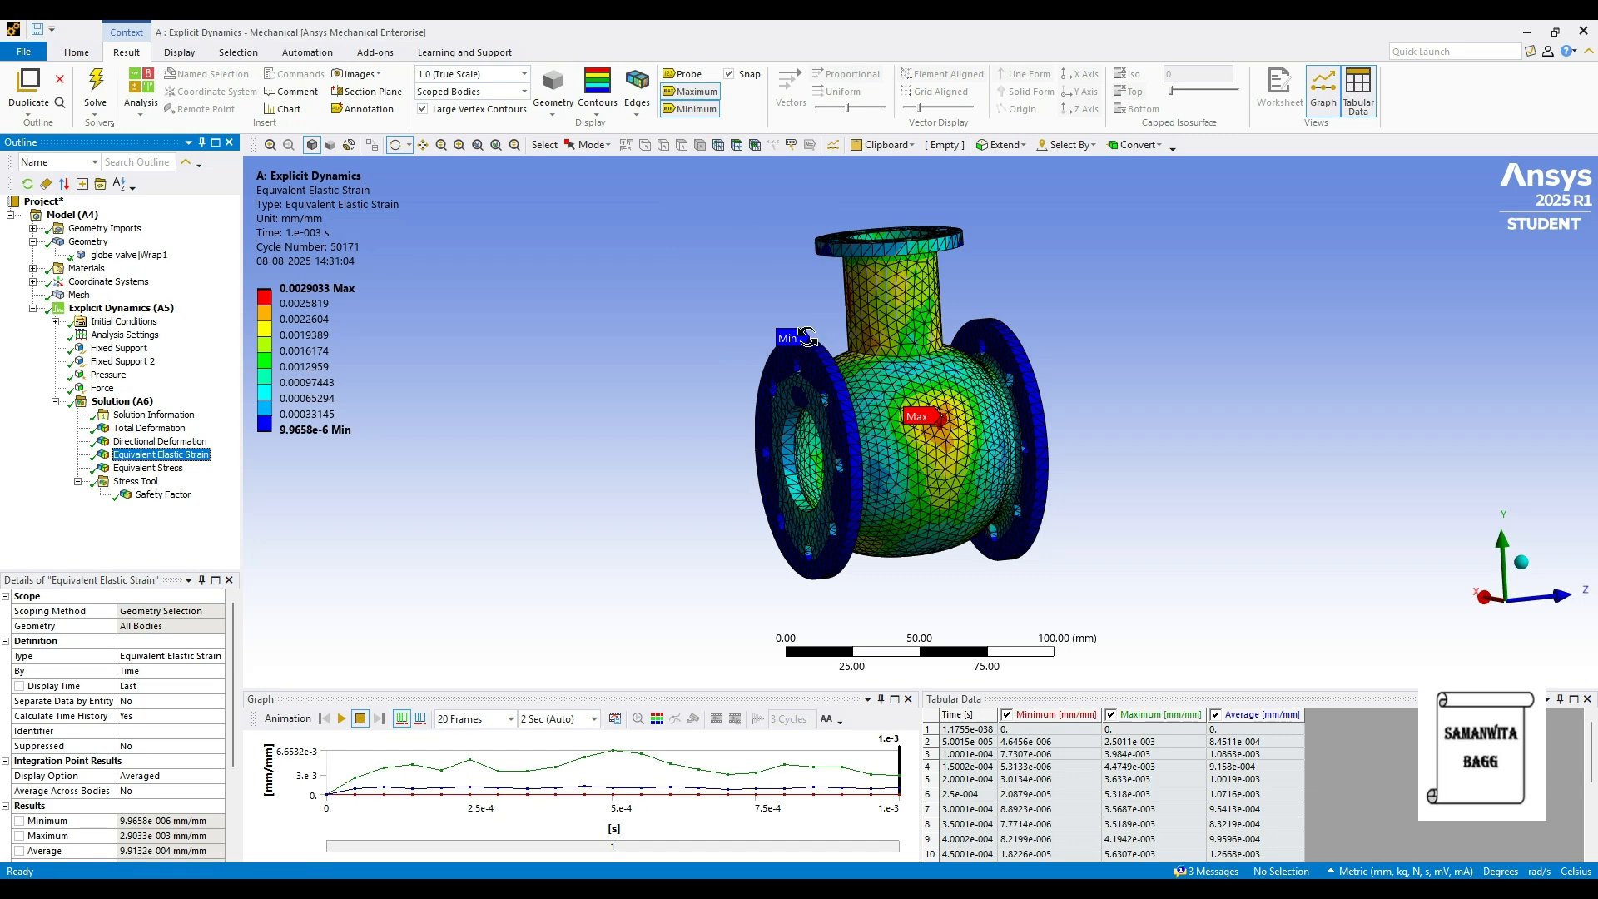
pyautogui.click(691, 91)
pyautogui.click(690, 109)
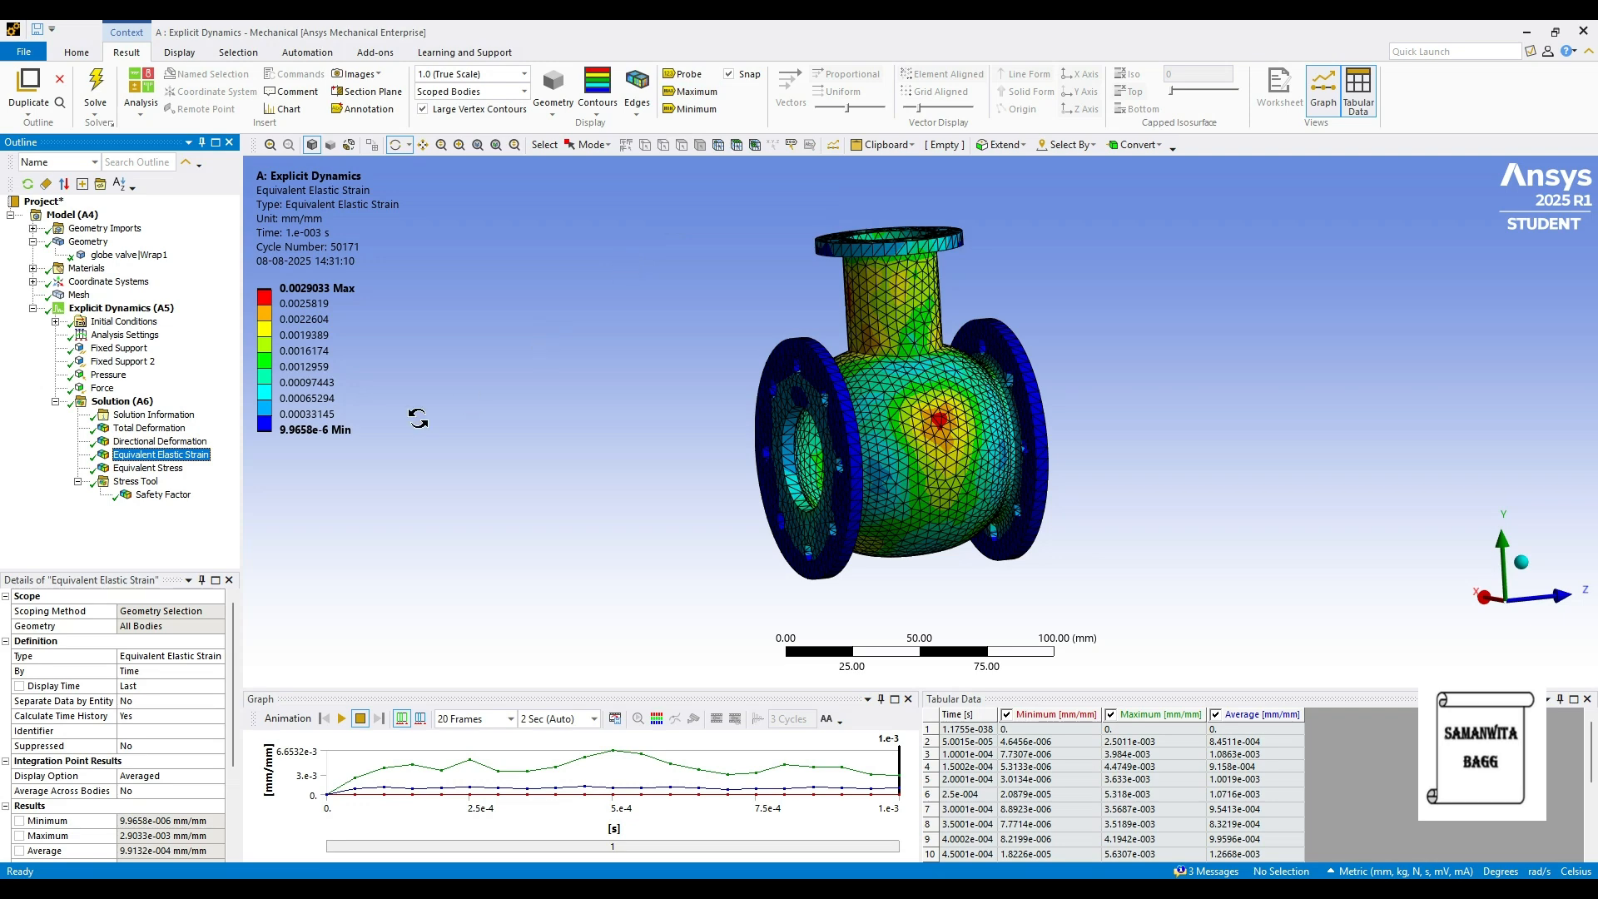
pyautogui.click(156, 468)
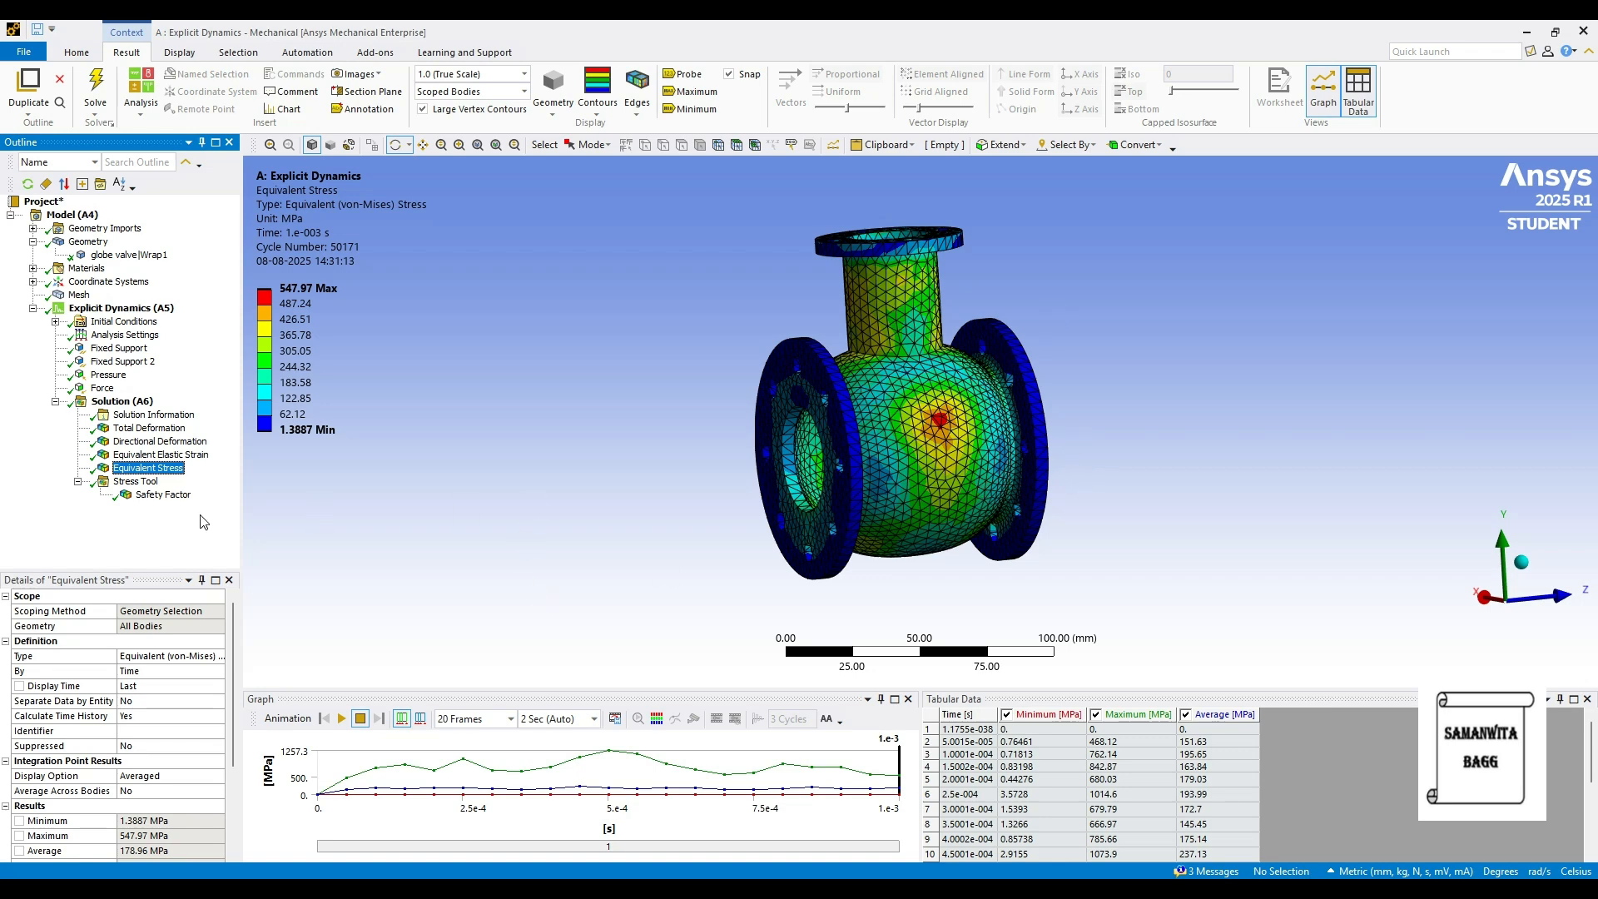
# - Show the Stress Tool's Safety Factor contour, ranging from 0.37775 to 15
pyautogui.click(164, 496)
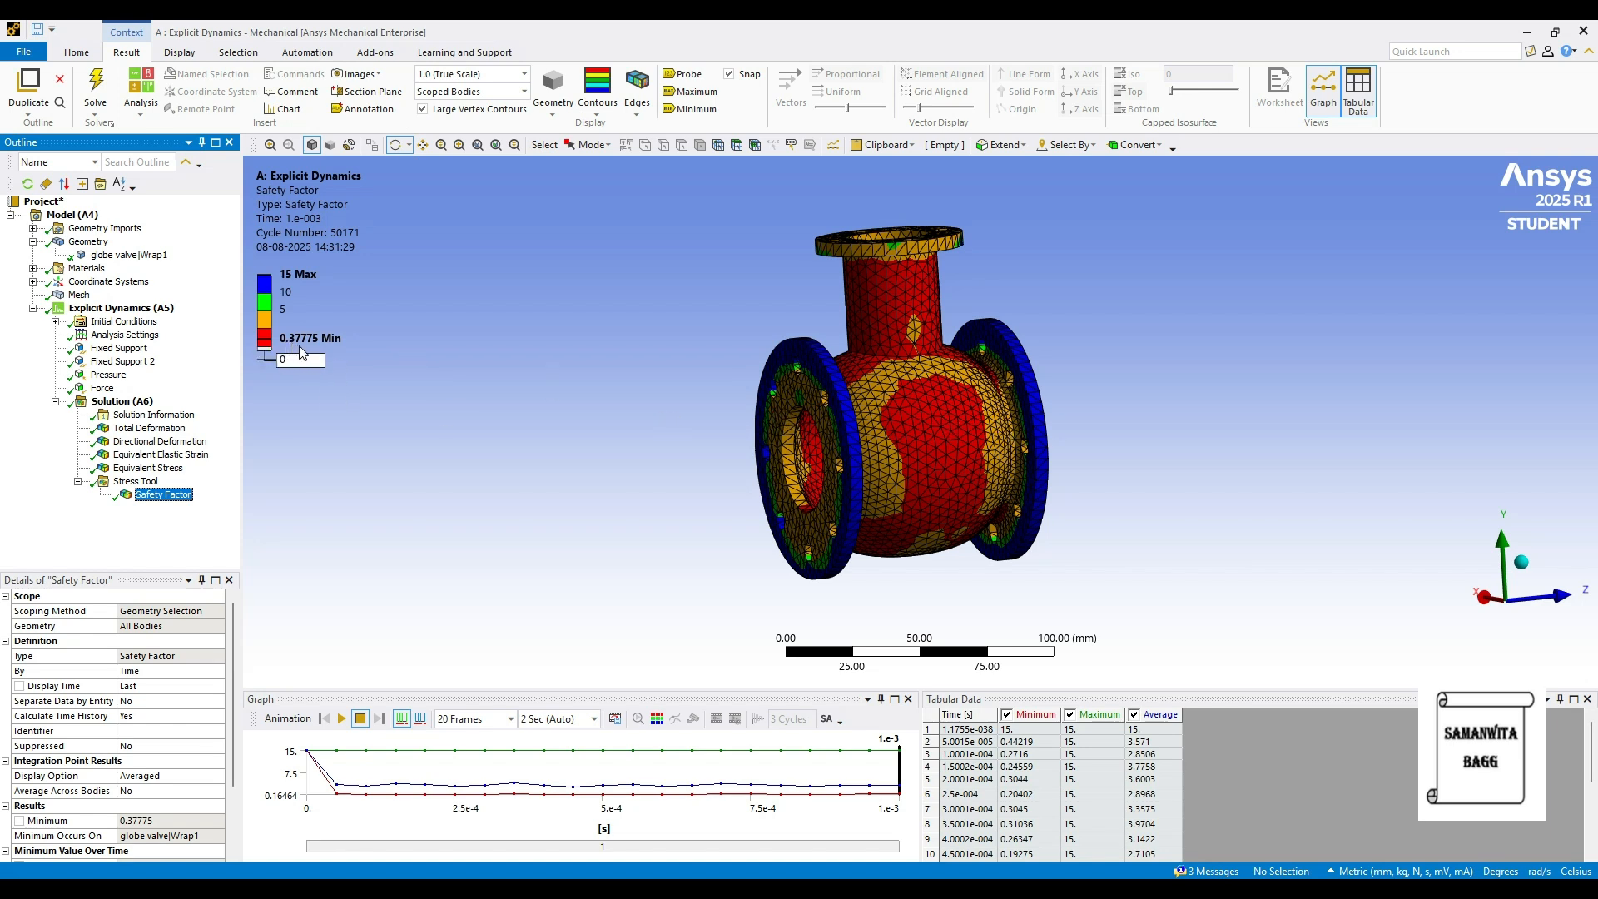
pyautogui.moveTo(273, 330)
pyautogui.click(689, 75)
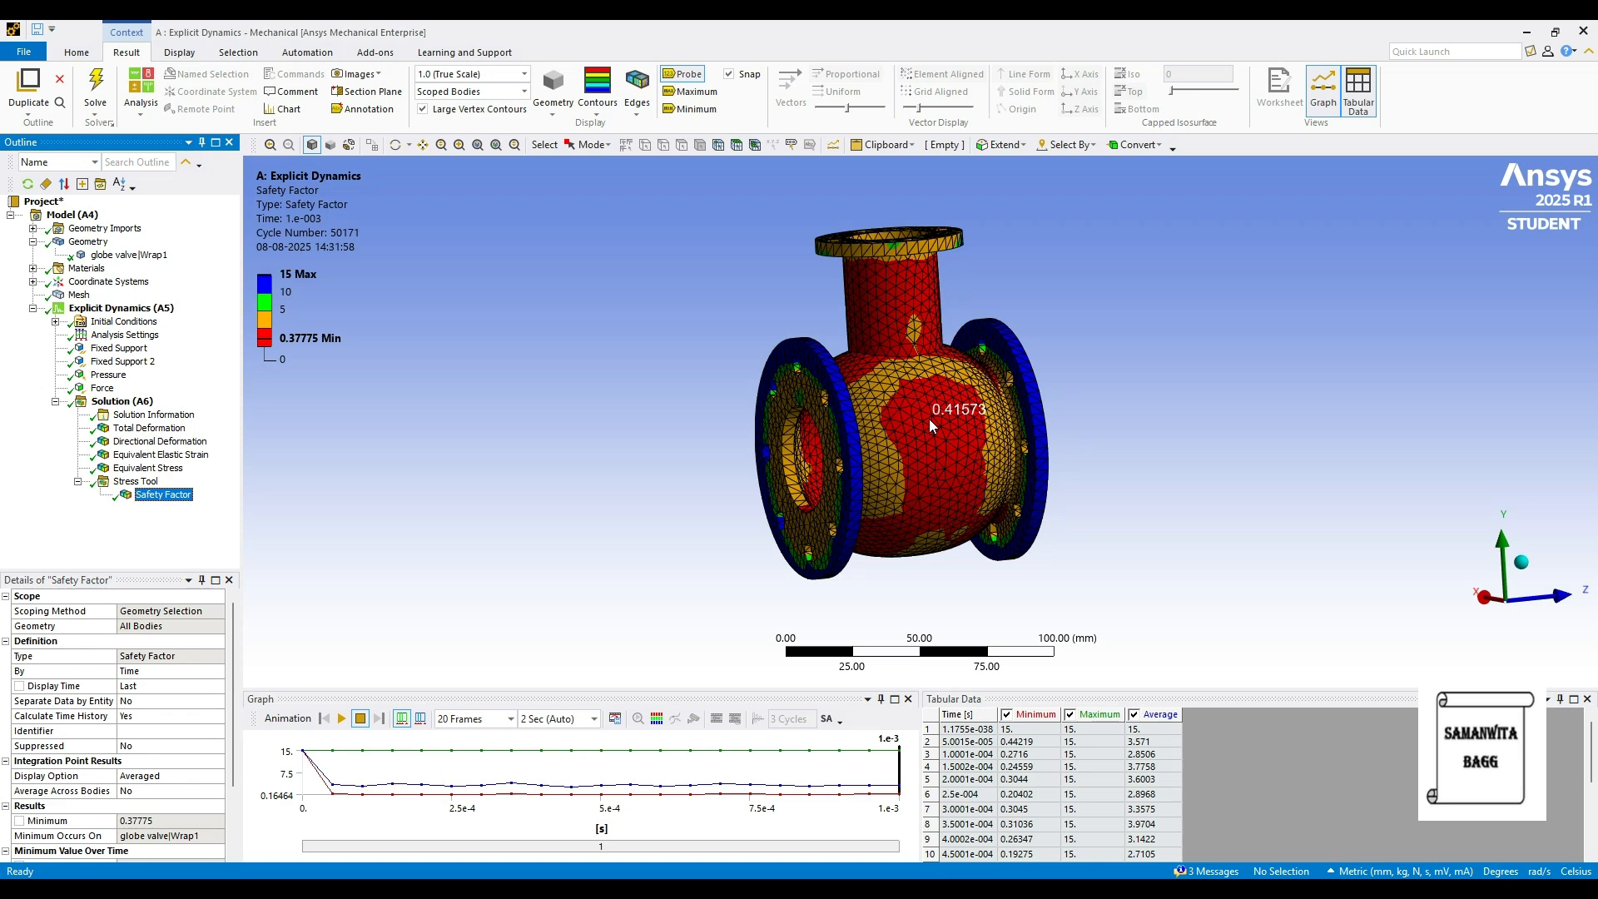
pyautogui.click(692, 78)
# - Assign Brass to the globe valve|Wrap1 body and start re-solving Solution (A6)
pyautogui.click(129, 255)
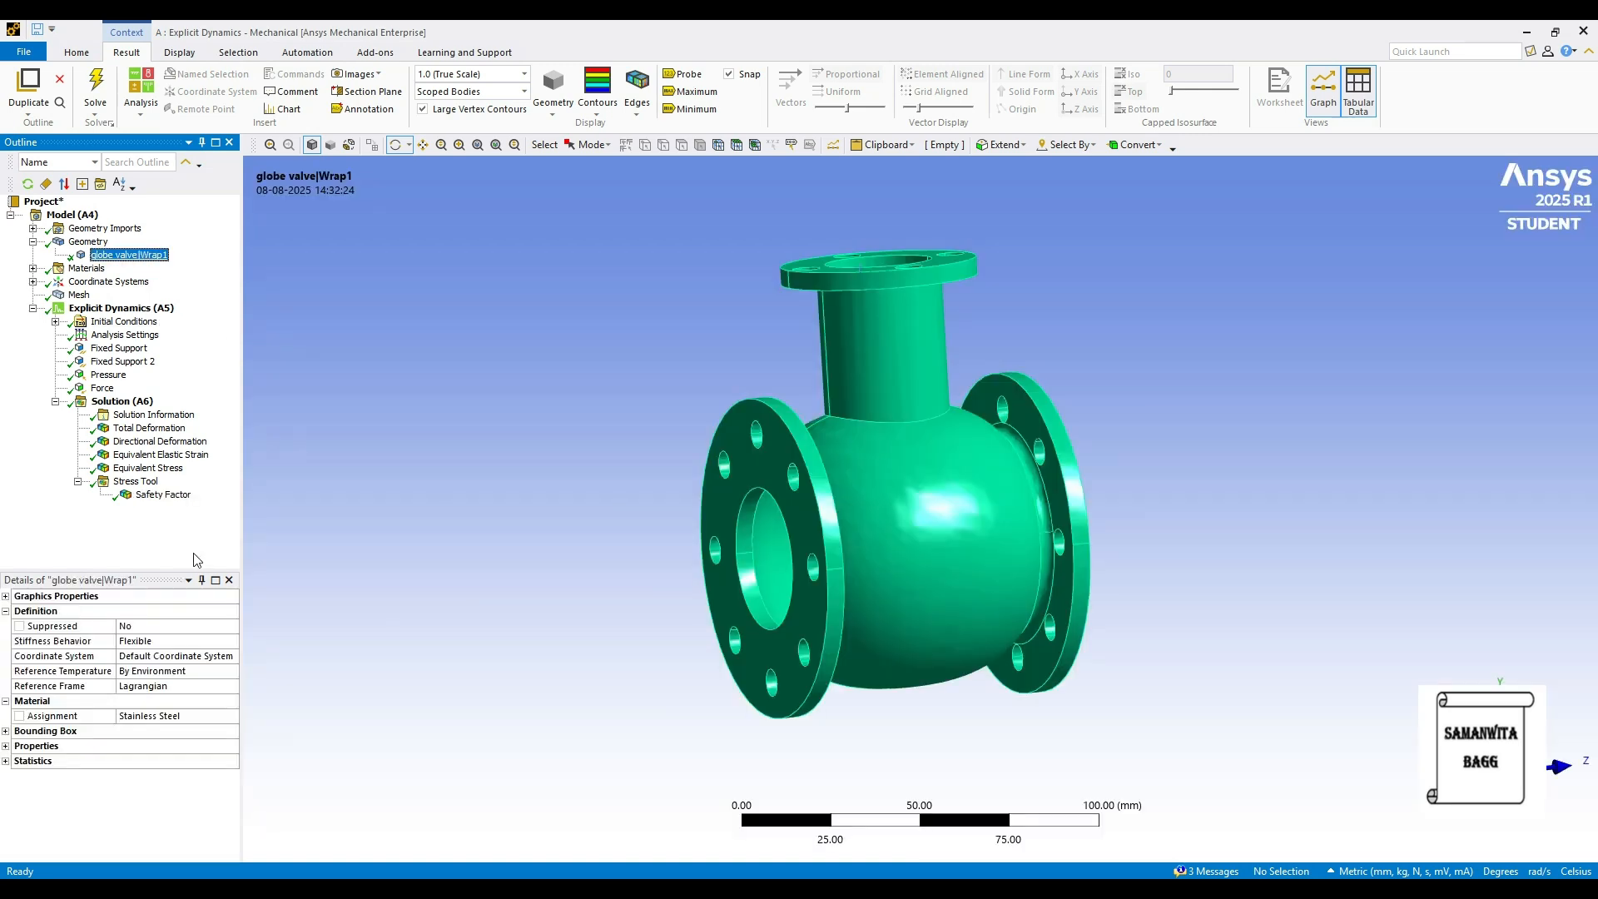
pyautogui.click(225, 716)
pyautogui.click(232, 716)
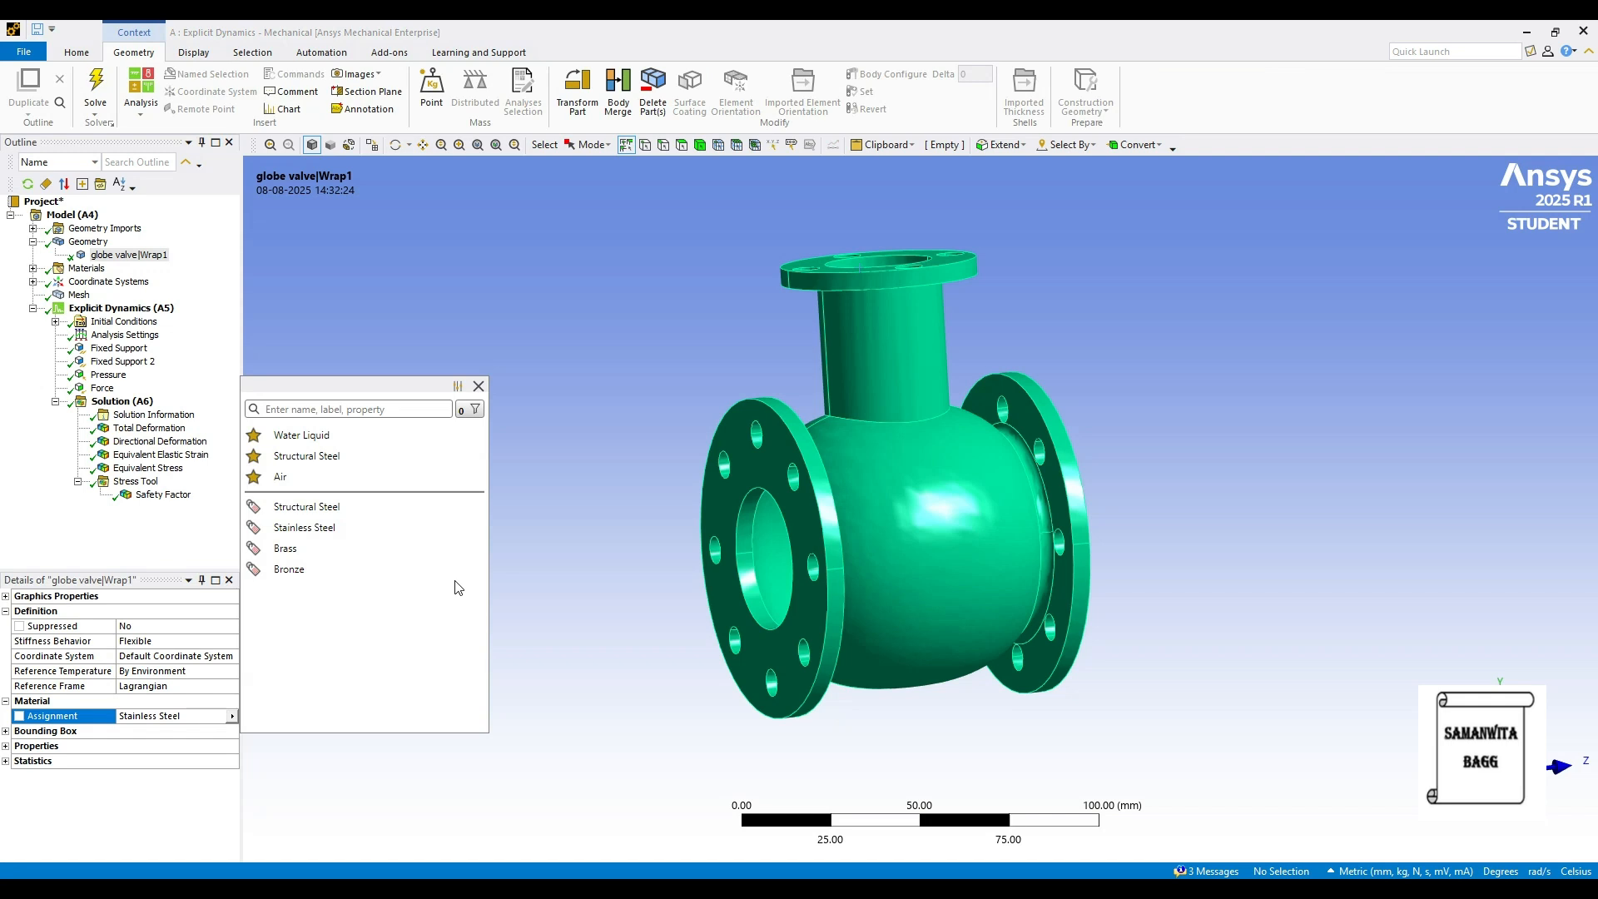
pyautogui.click(322, 549)
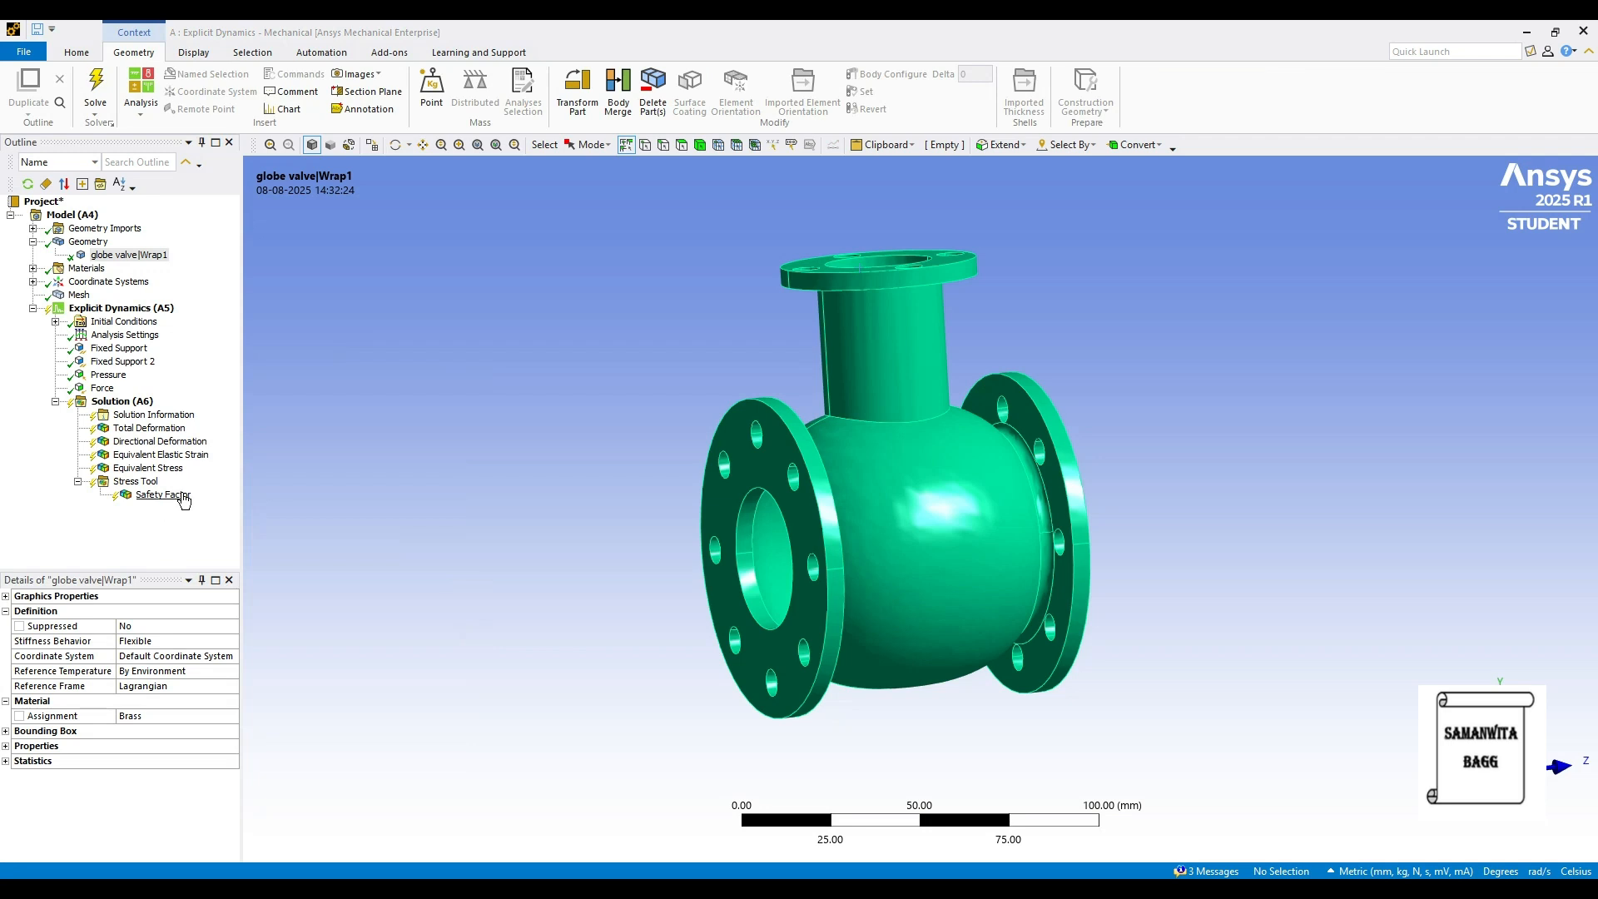
pyautogui.click(136, 403)
pyautogui.click(204, 91)
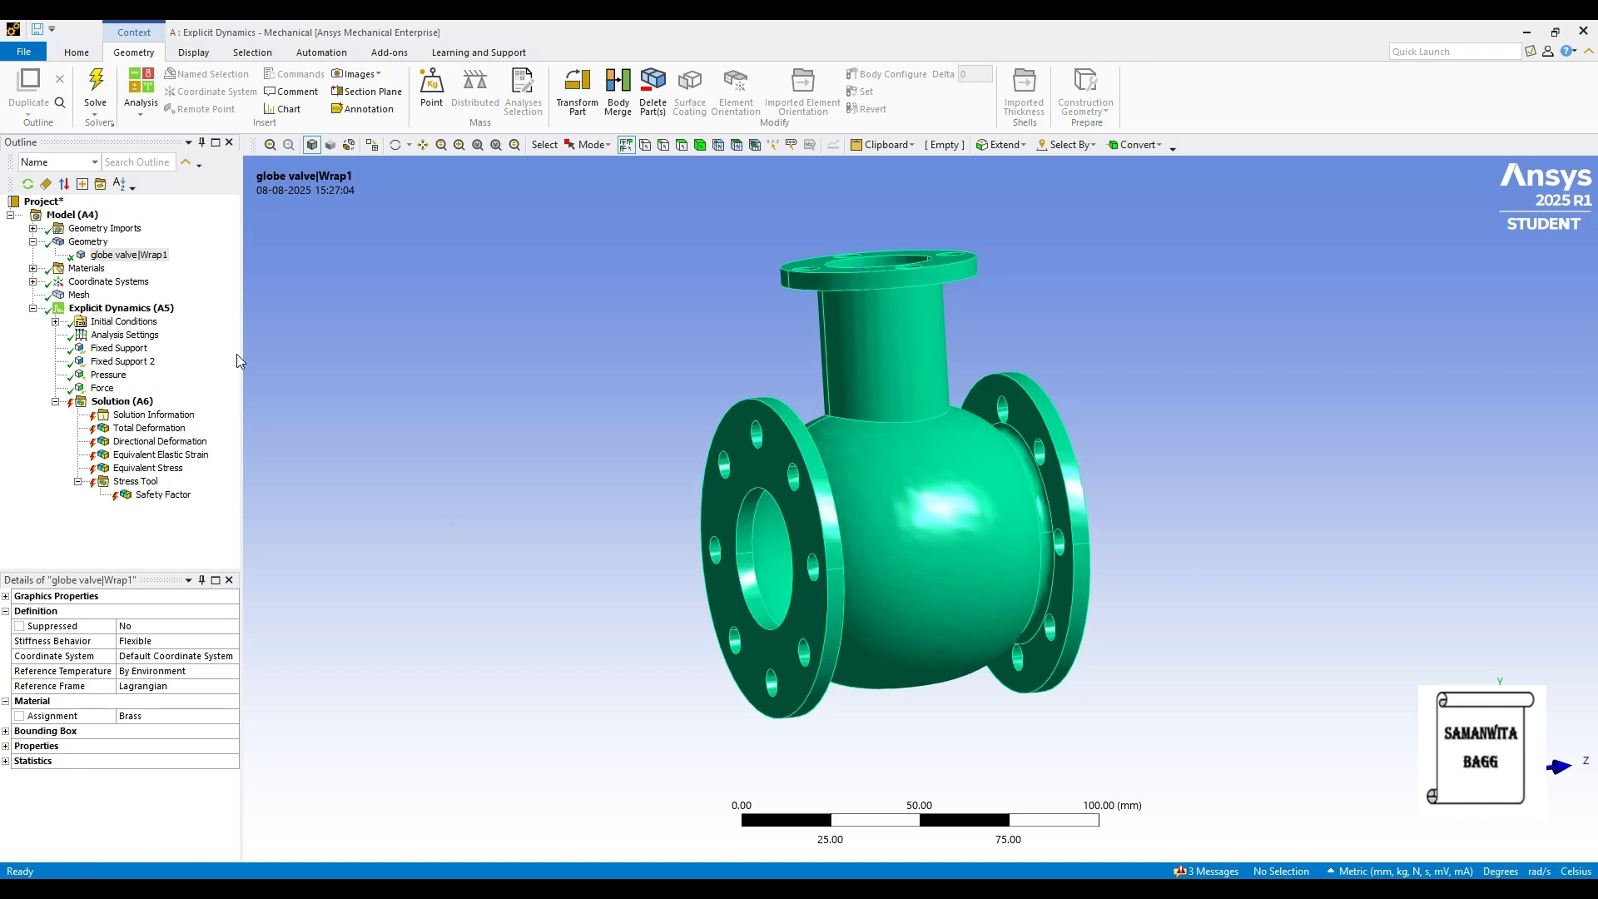
# - Delete the Stress Tool along with its Safety Factor result
pyautogui.rightClick(146, 482)
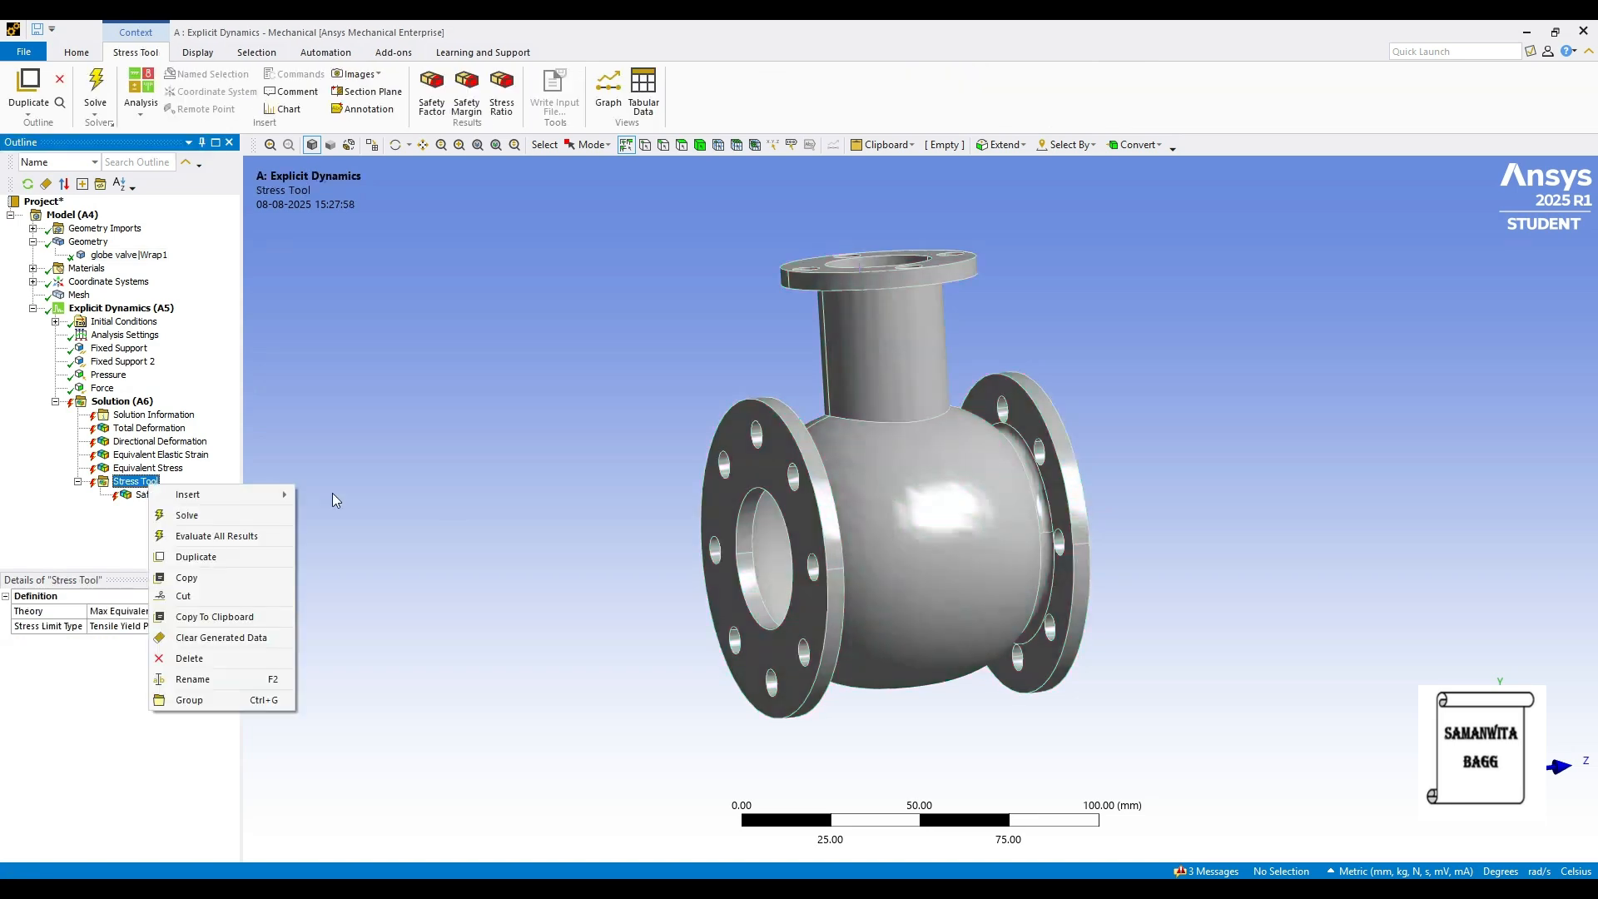
pyautogui.click(218, 658)
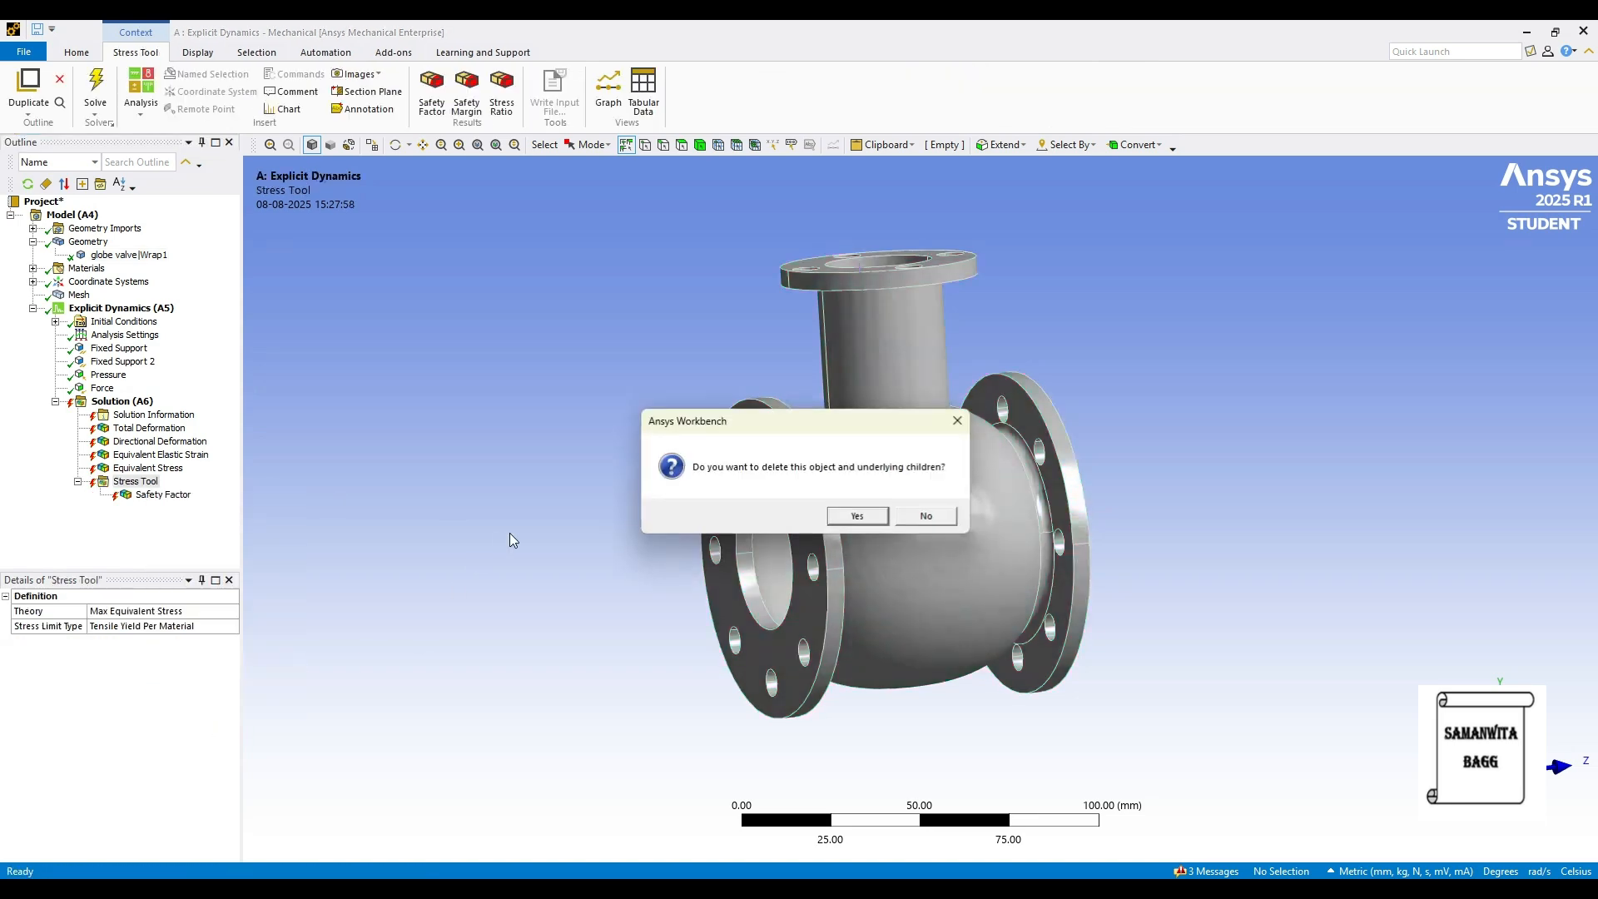
pyautogui.click(851, 515)
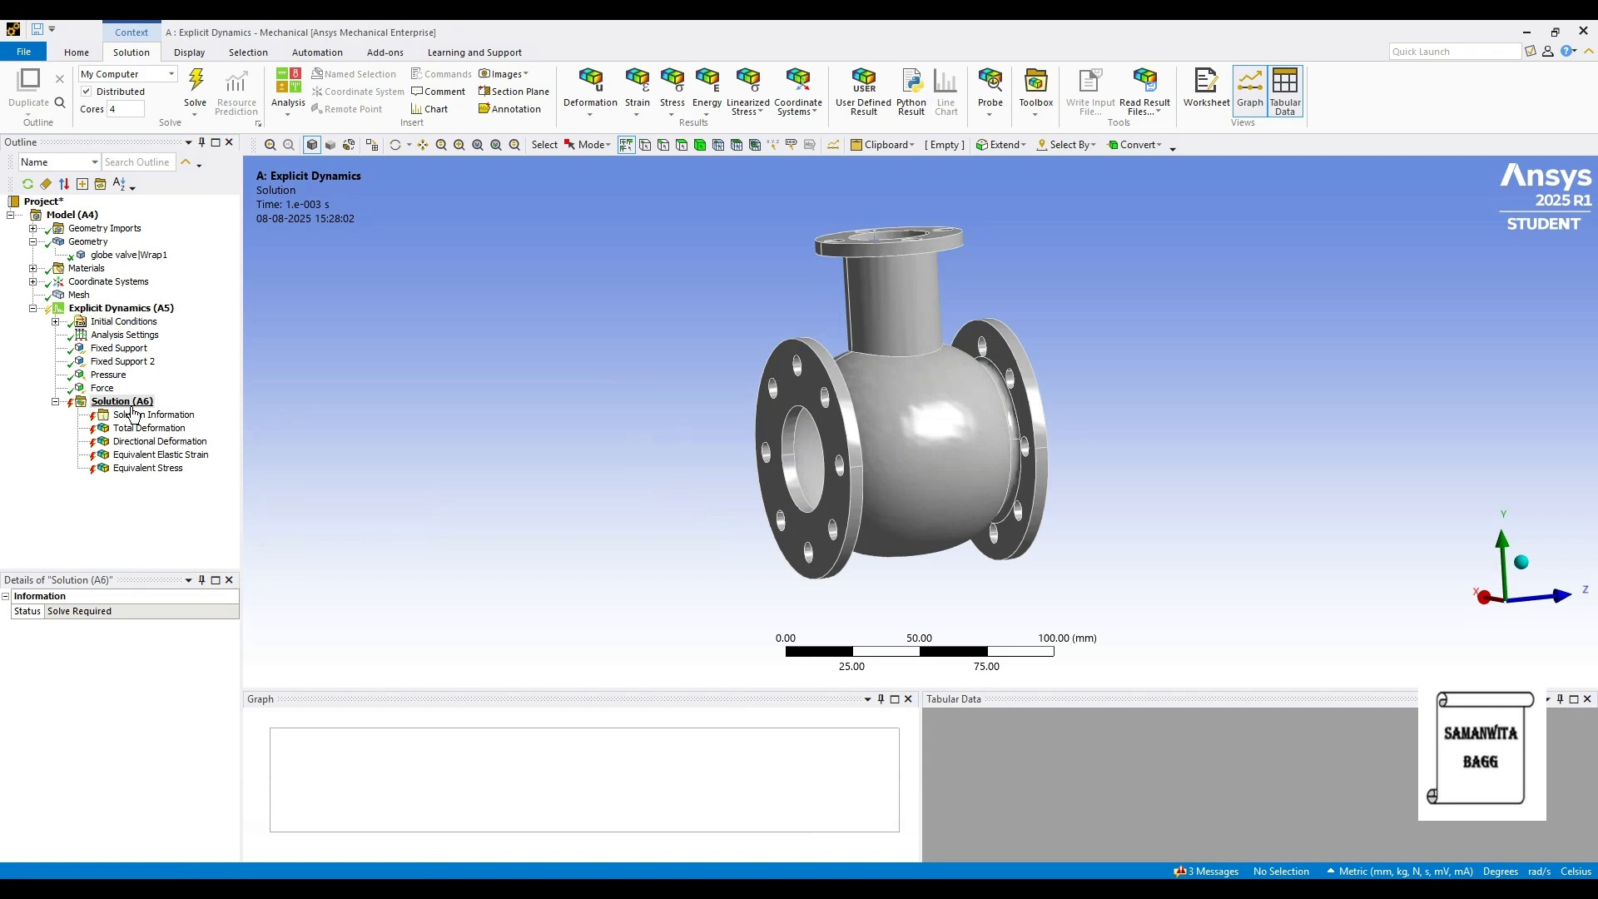
# - Re-solve the brass valve model and select the globe valve body
pyautogui.click(133, 402)
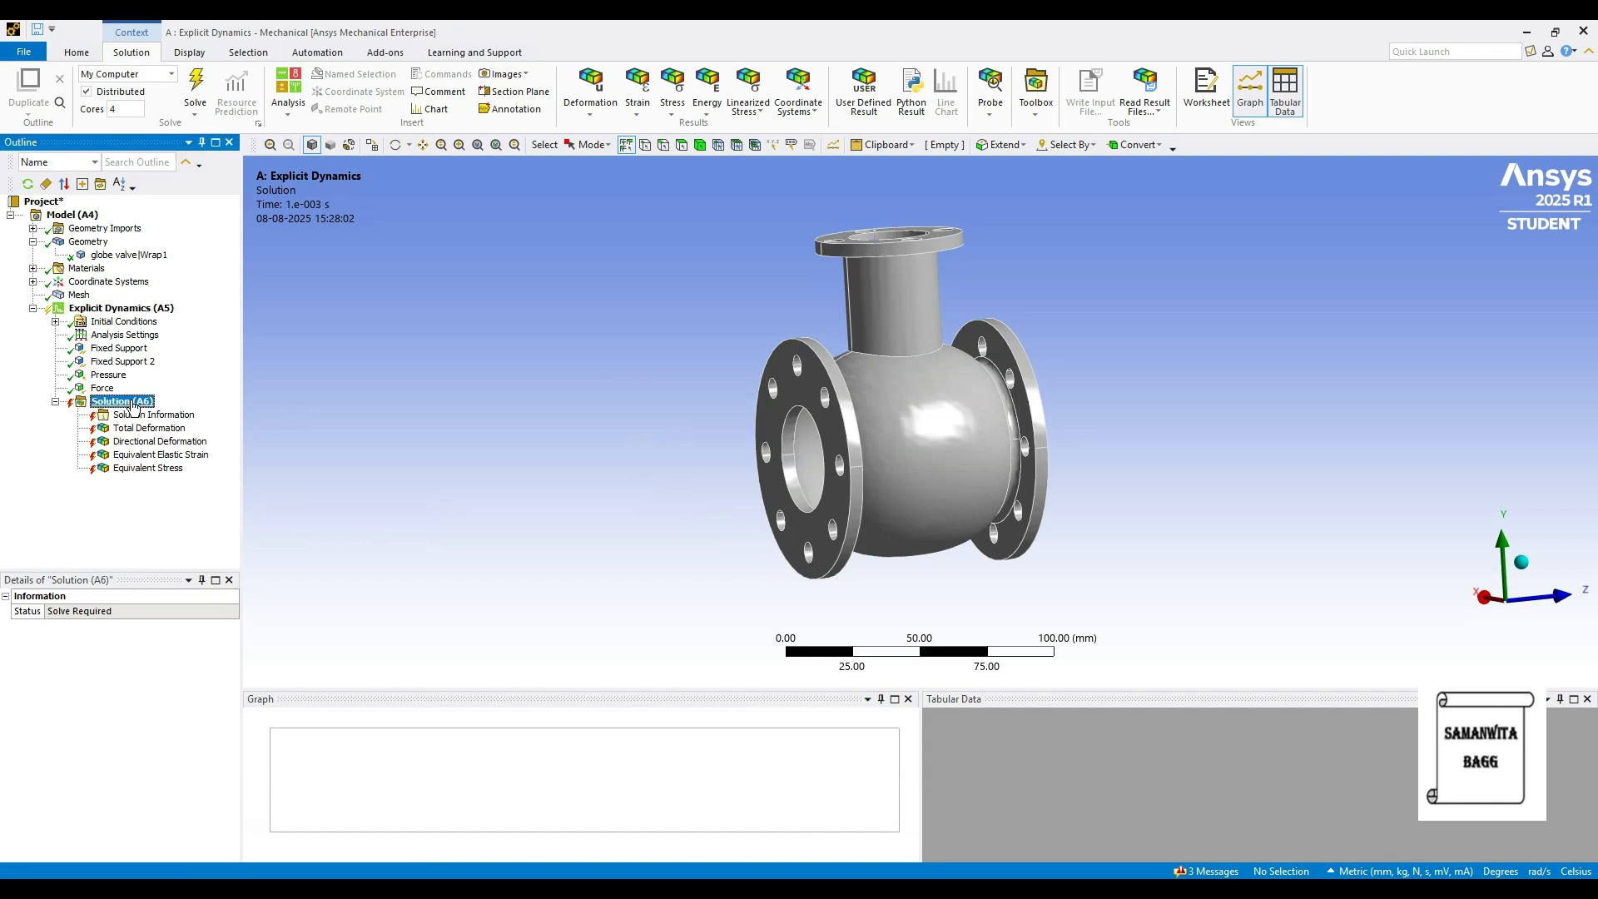
pyautogui.click(194, 88)
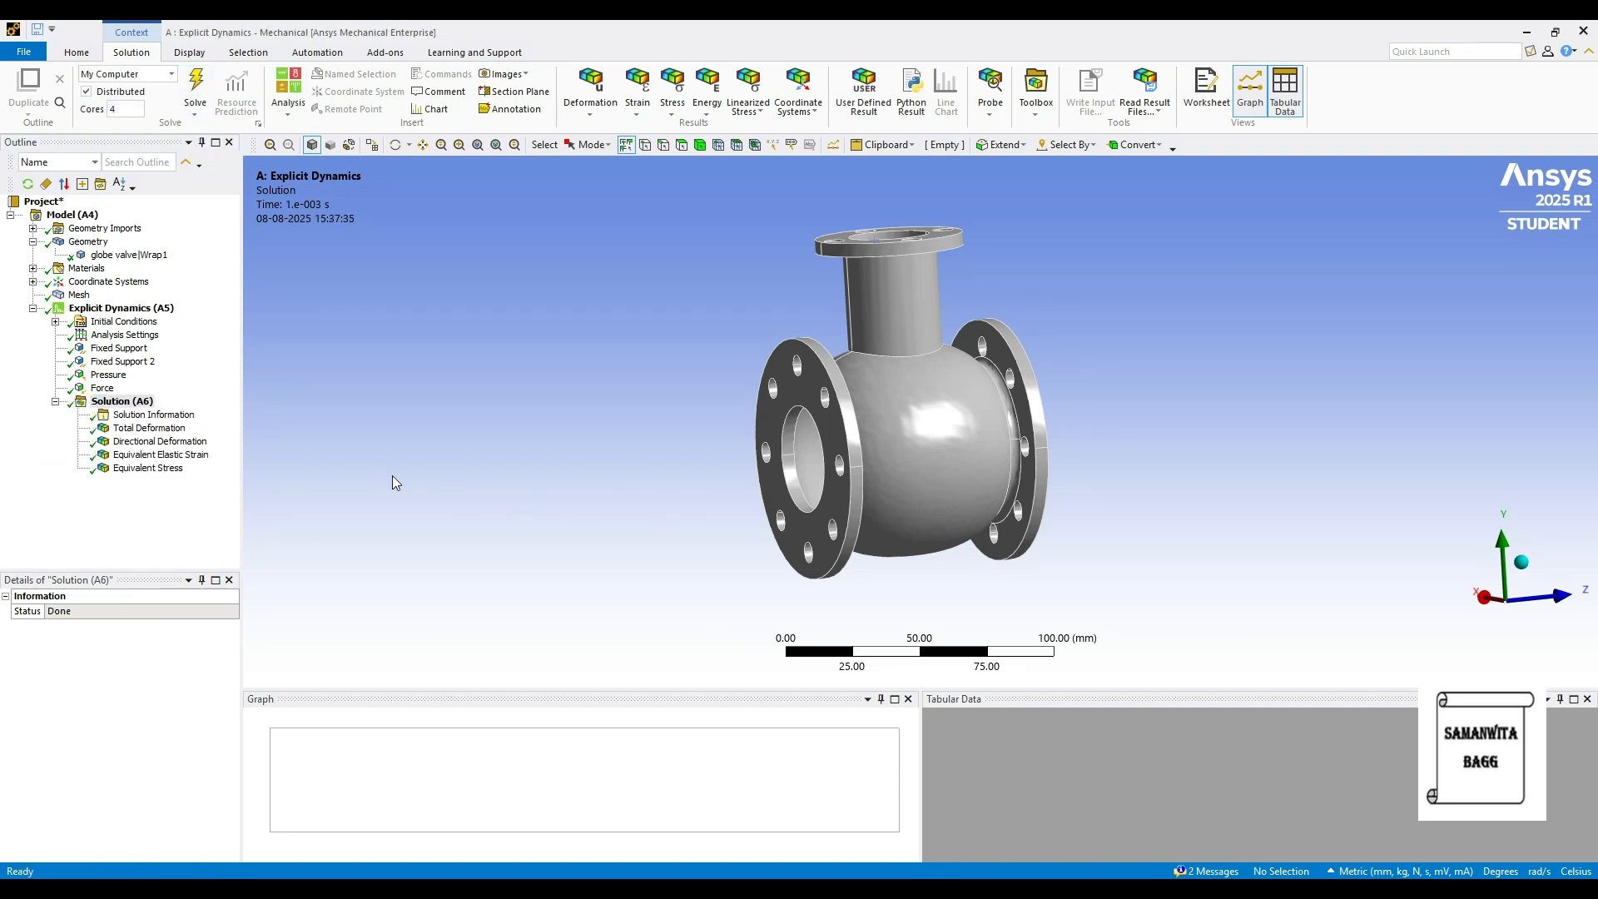
pyautogui.click(164, 258)
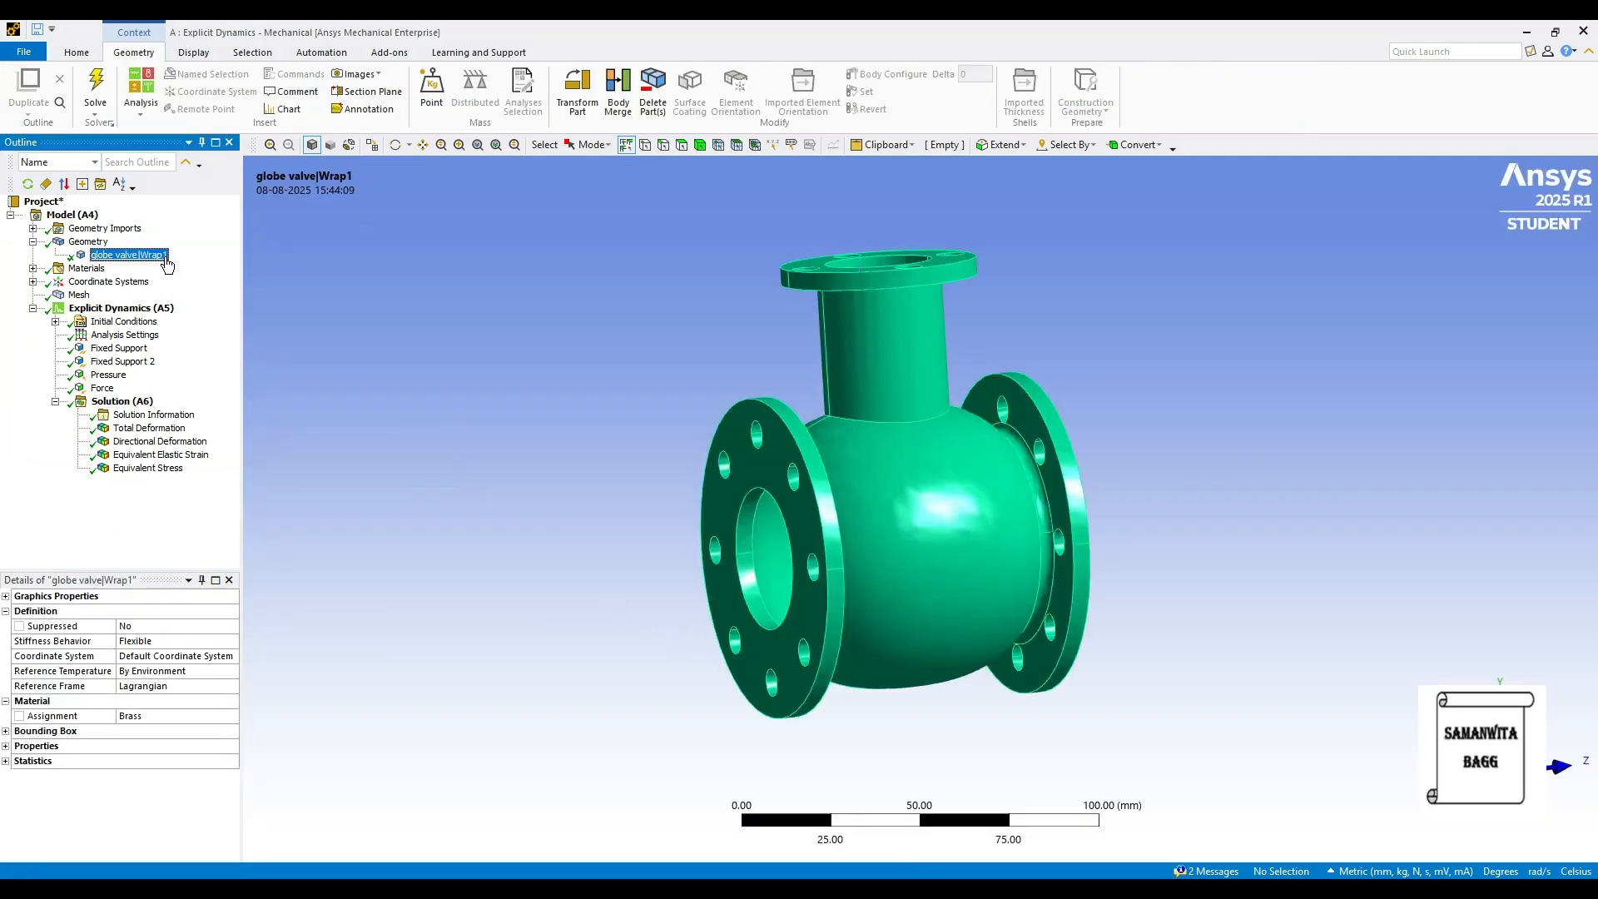
# - Animate brass total deformation (0.34305 mm peak), then show X deformation from -0.26243 to 0.25946 mm
pyautogui.click(150, 428)
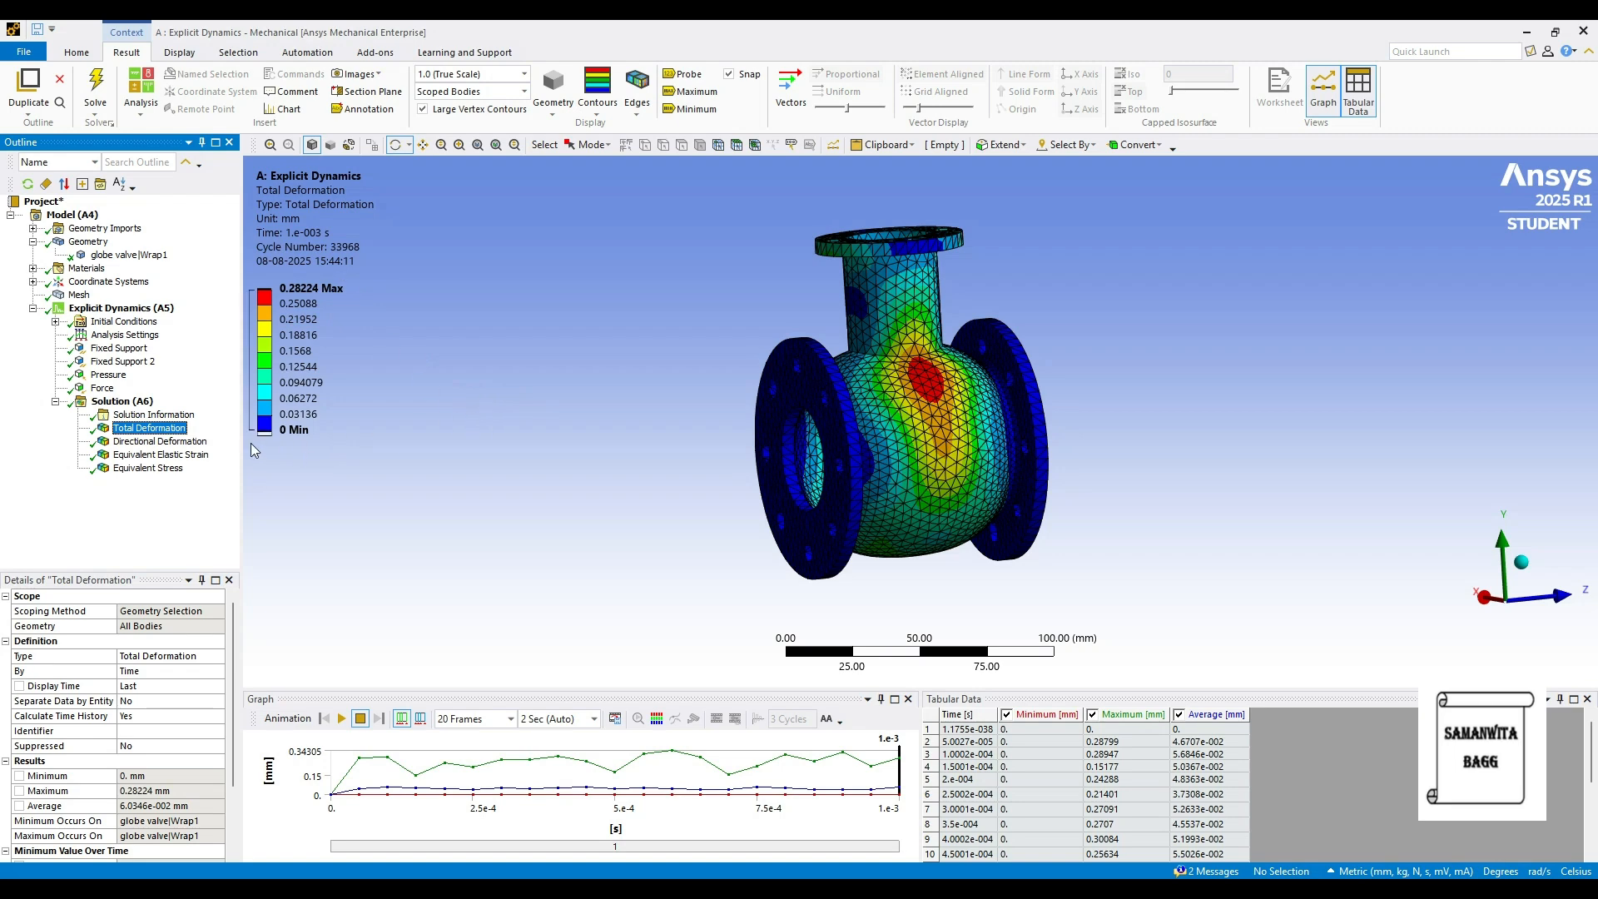
pyautogui.click(342, 721)
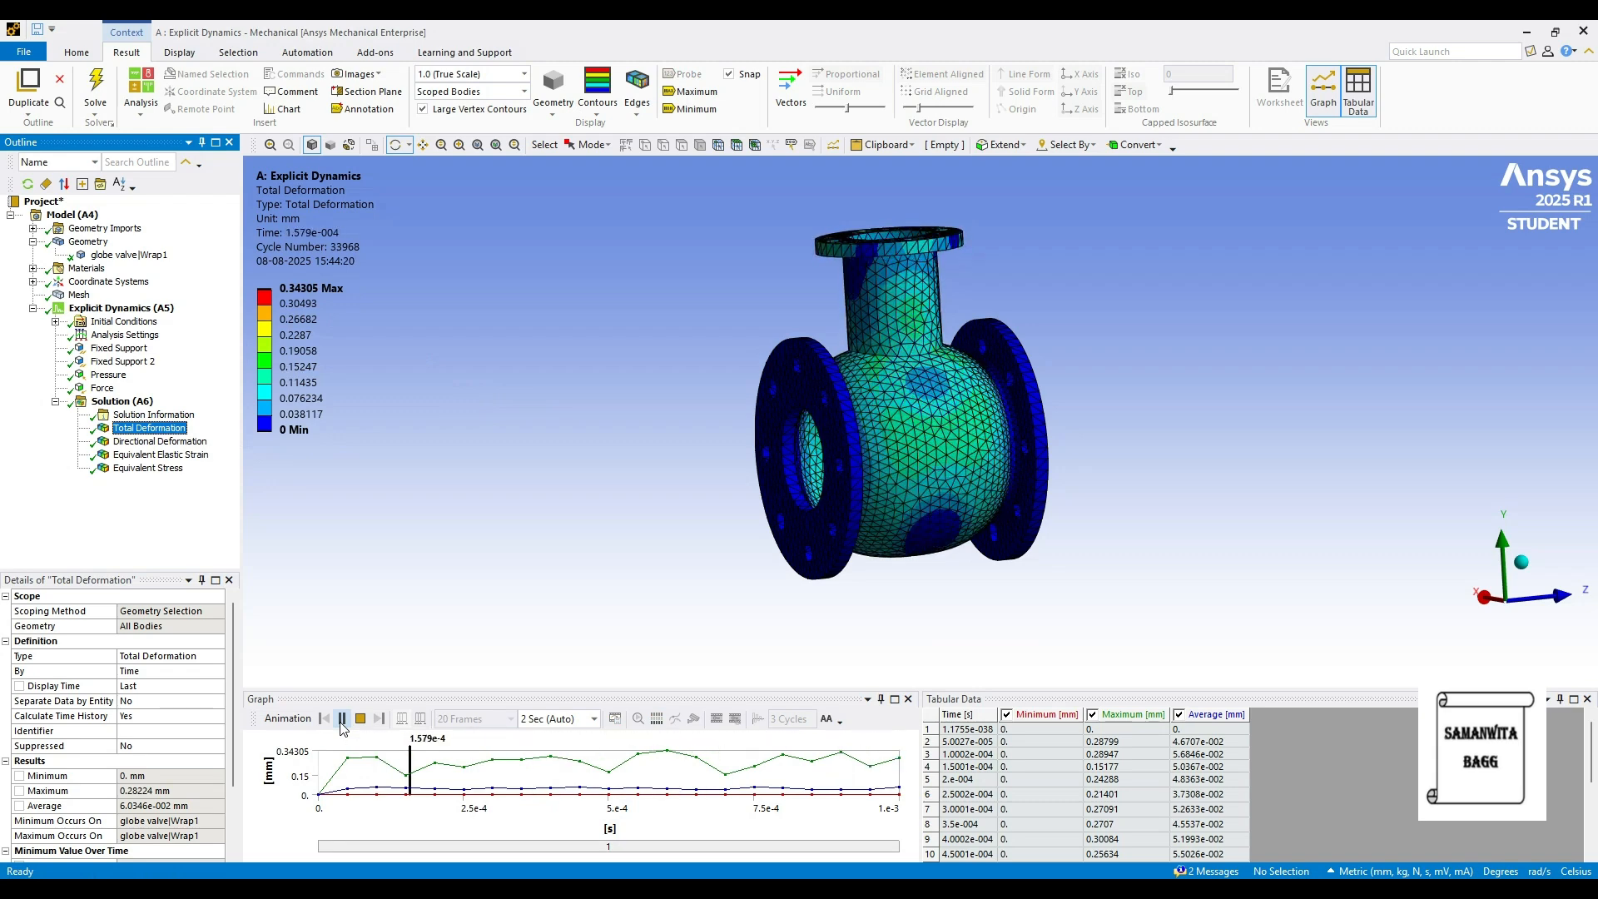
pyautogui.click(341, 720)
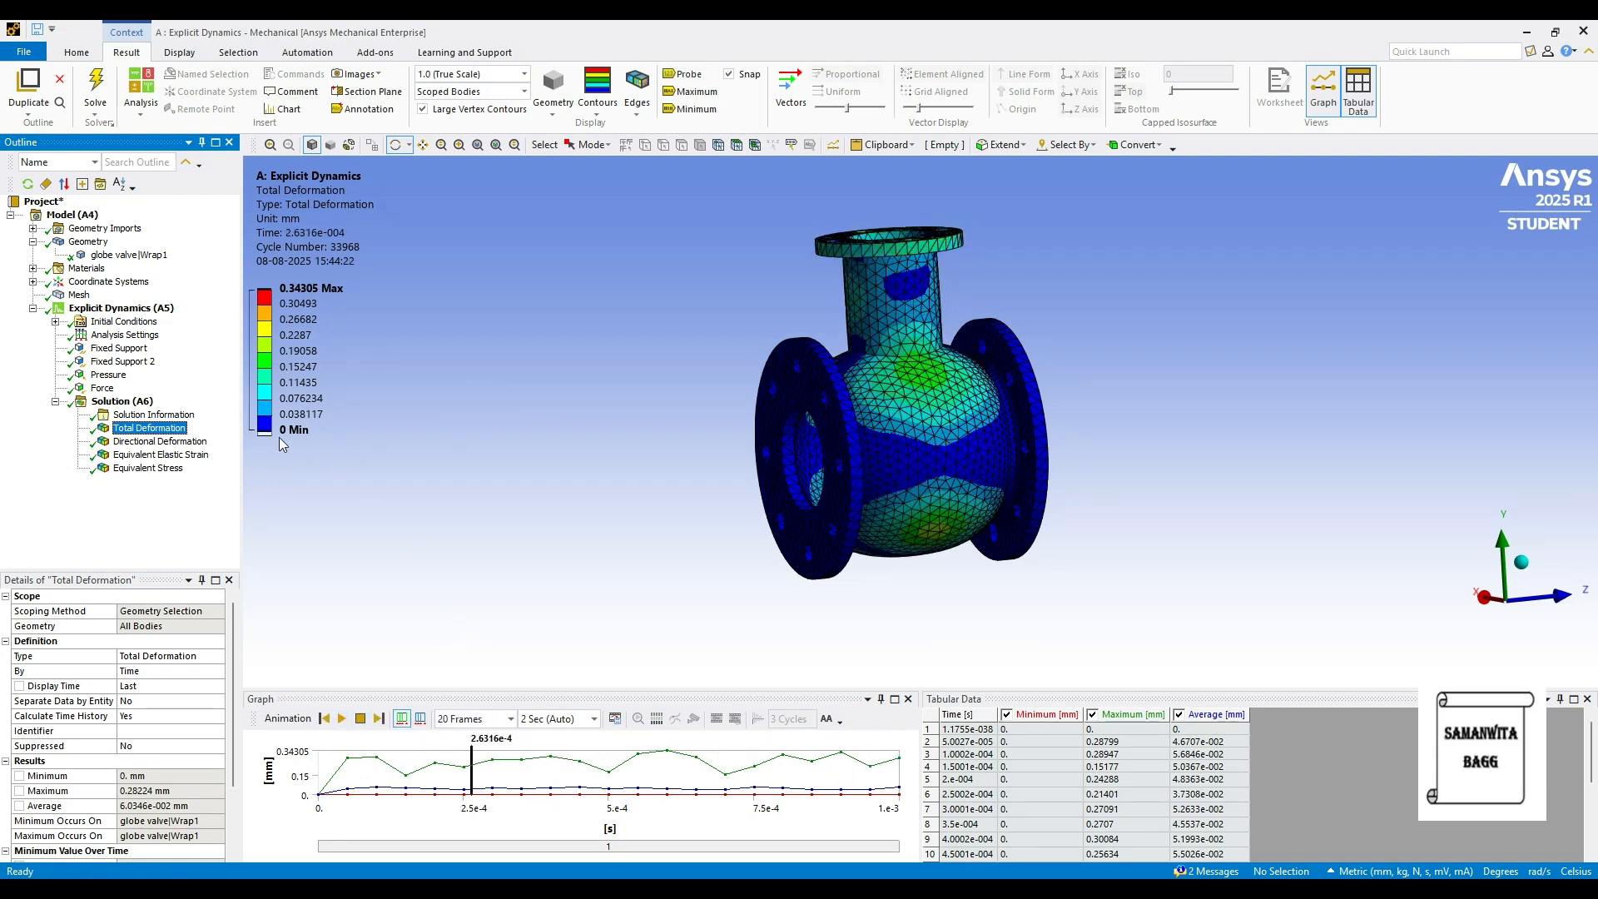
pyautogui.click(160, 442)
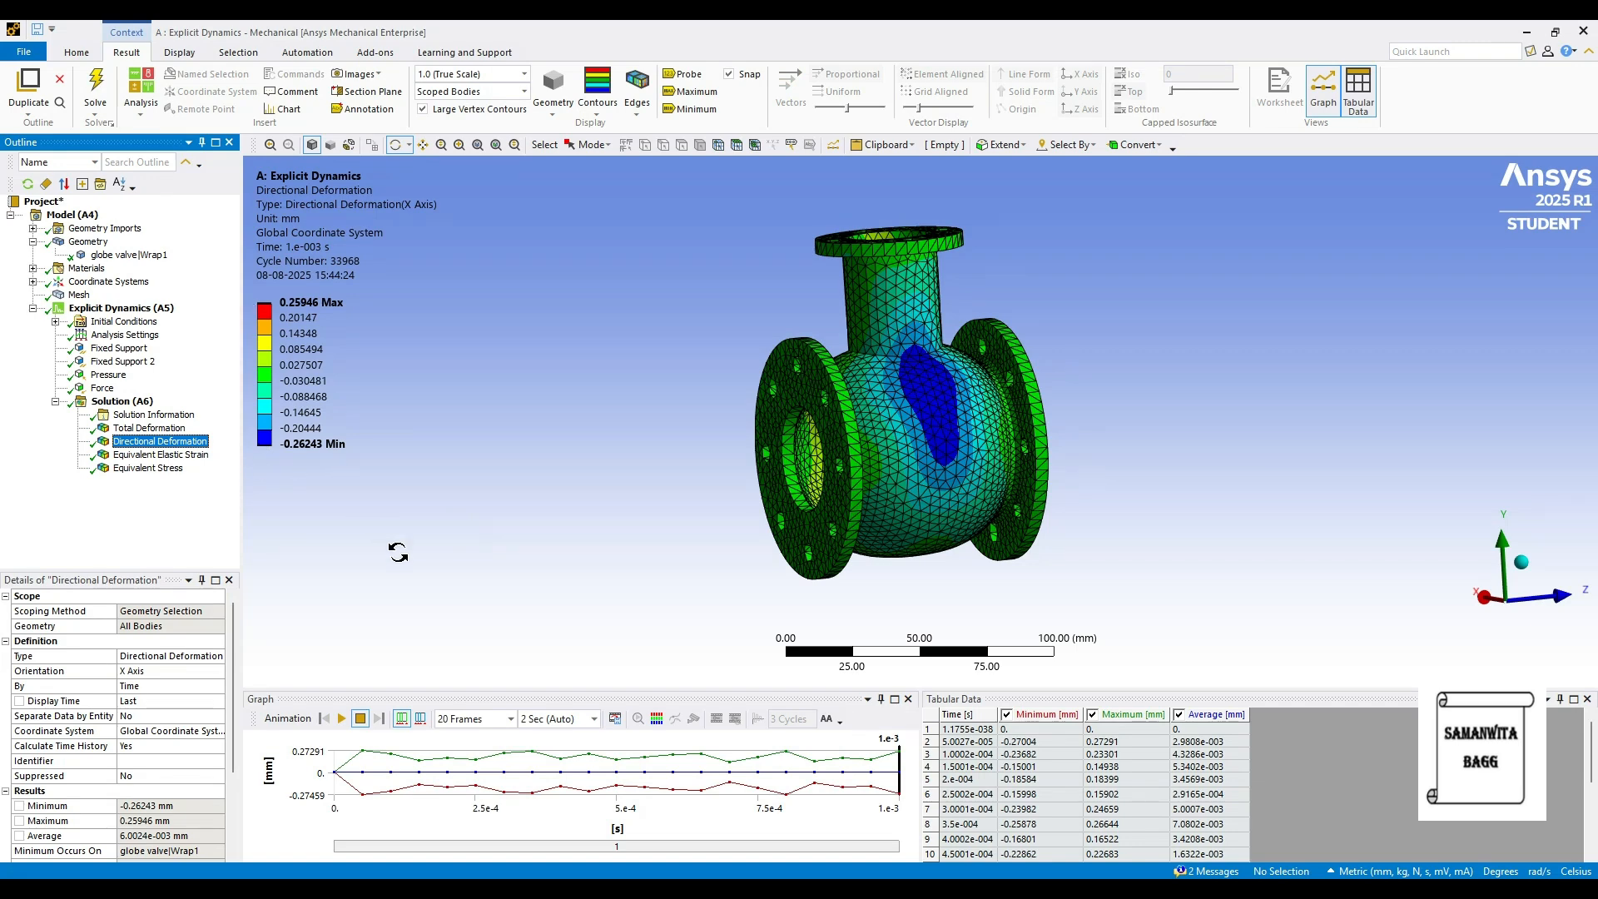
# - Review brass strain and stress (996.36 MPa peak), then open the valve body's Material Assignment
pyautogui.click(160, 454)
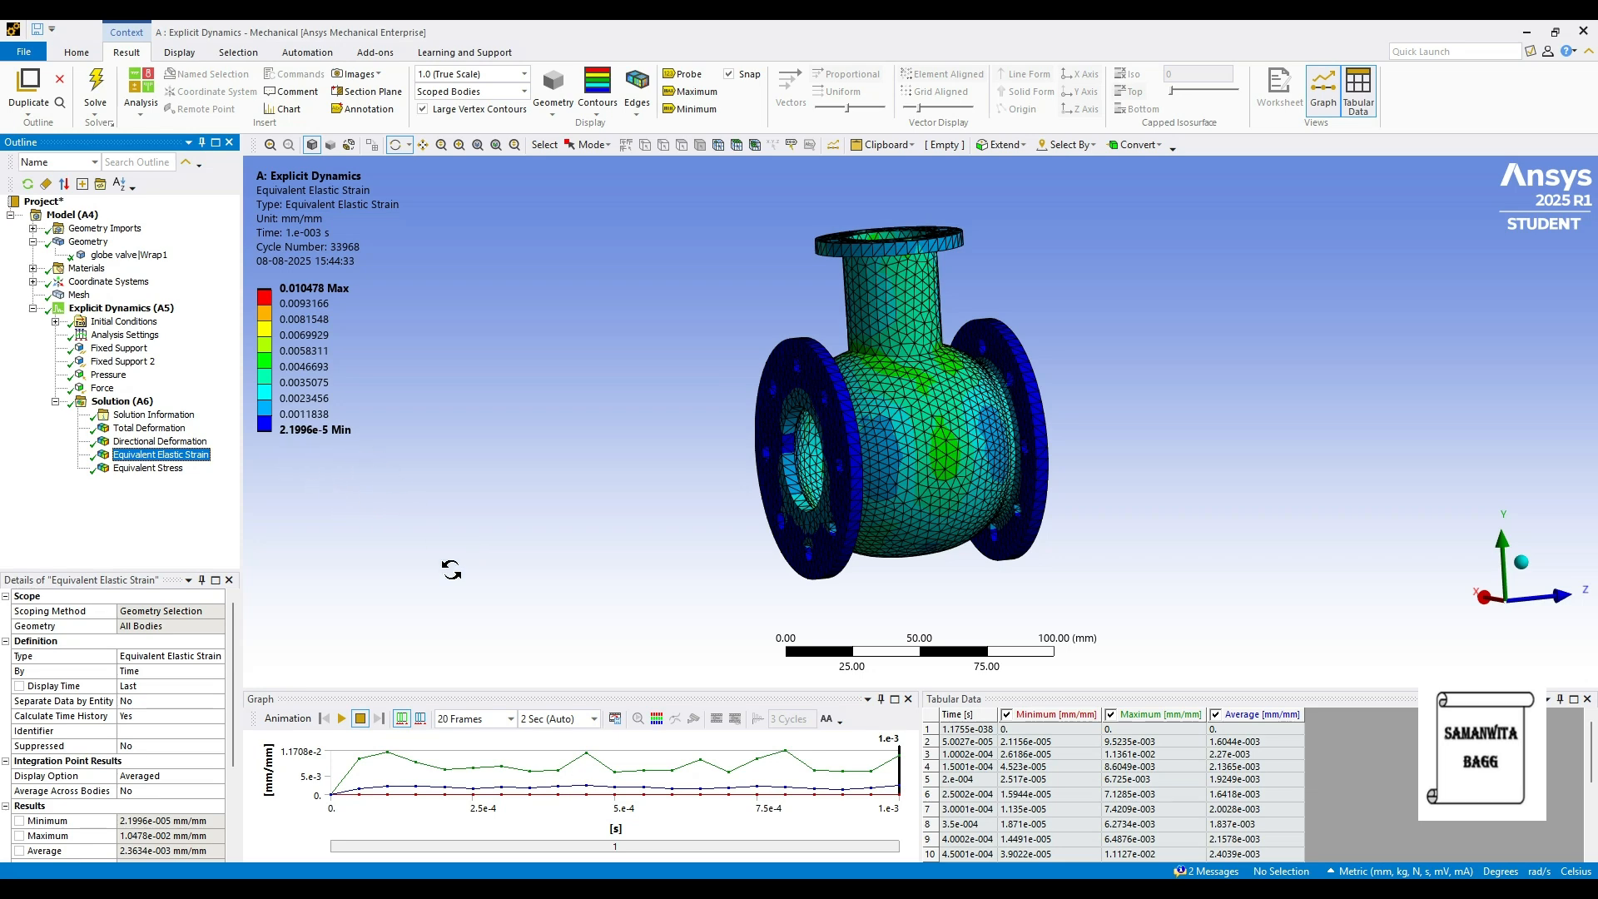
pyautogui.click(149, 468)
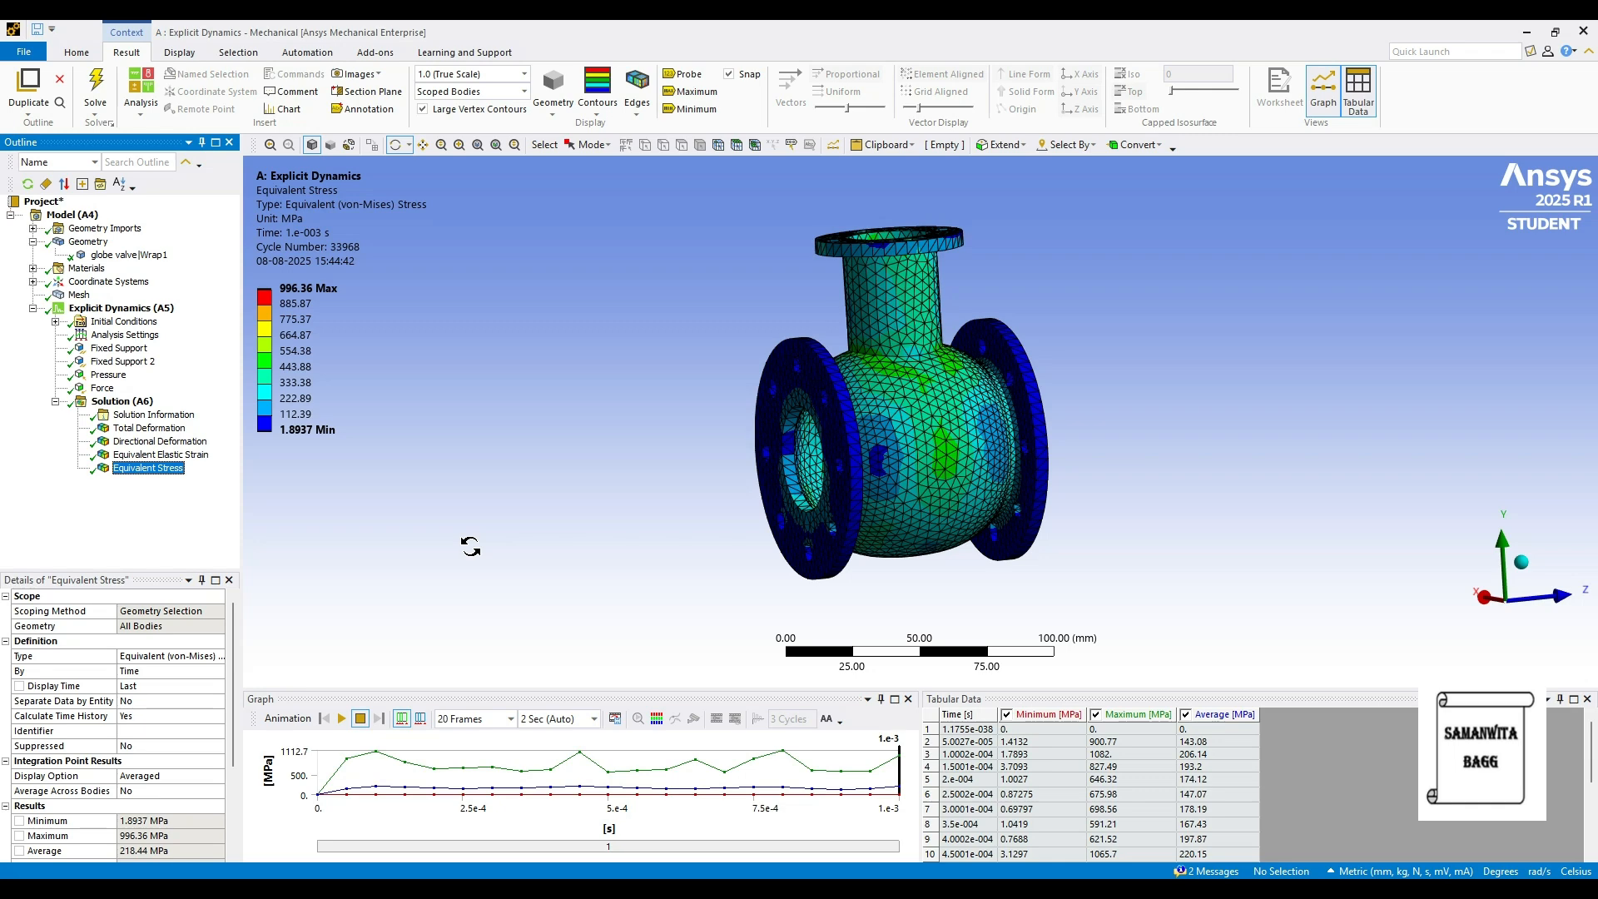
pyautogui.click(129, 254)
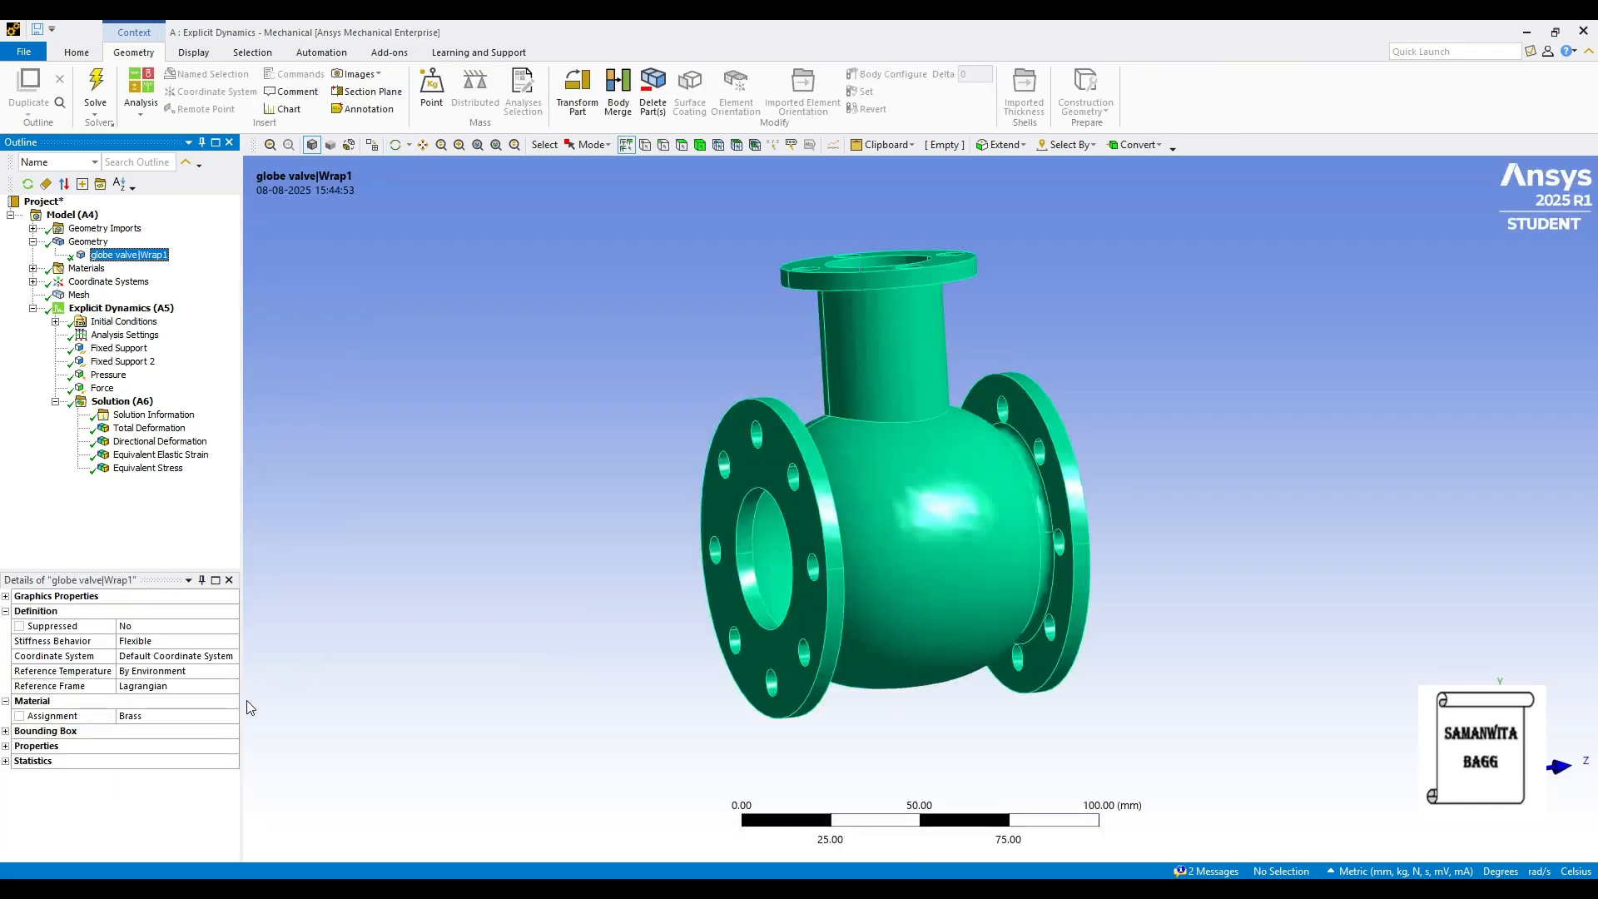
pyautogui.click(210, 717)
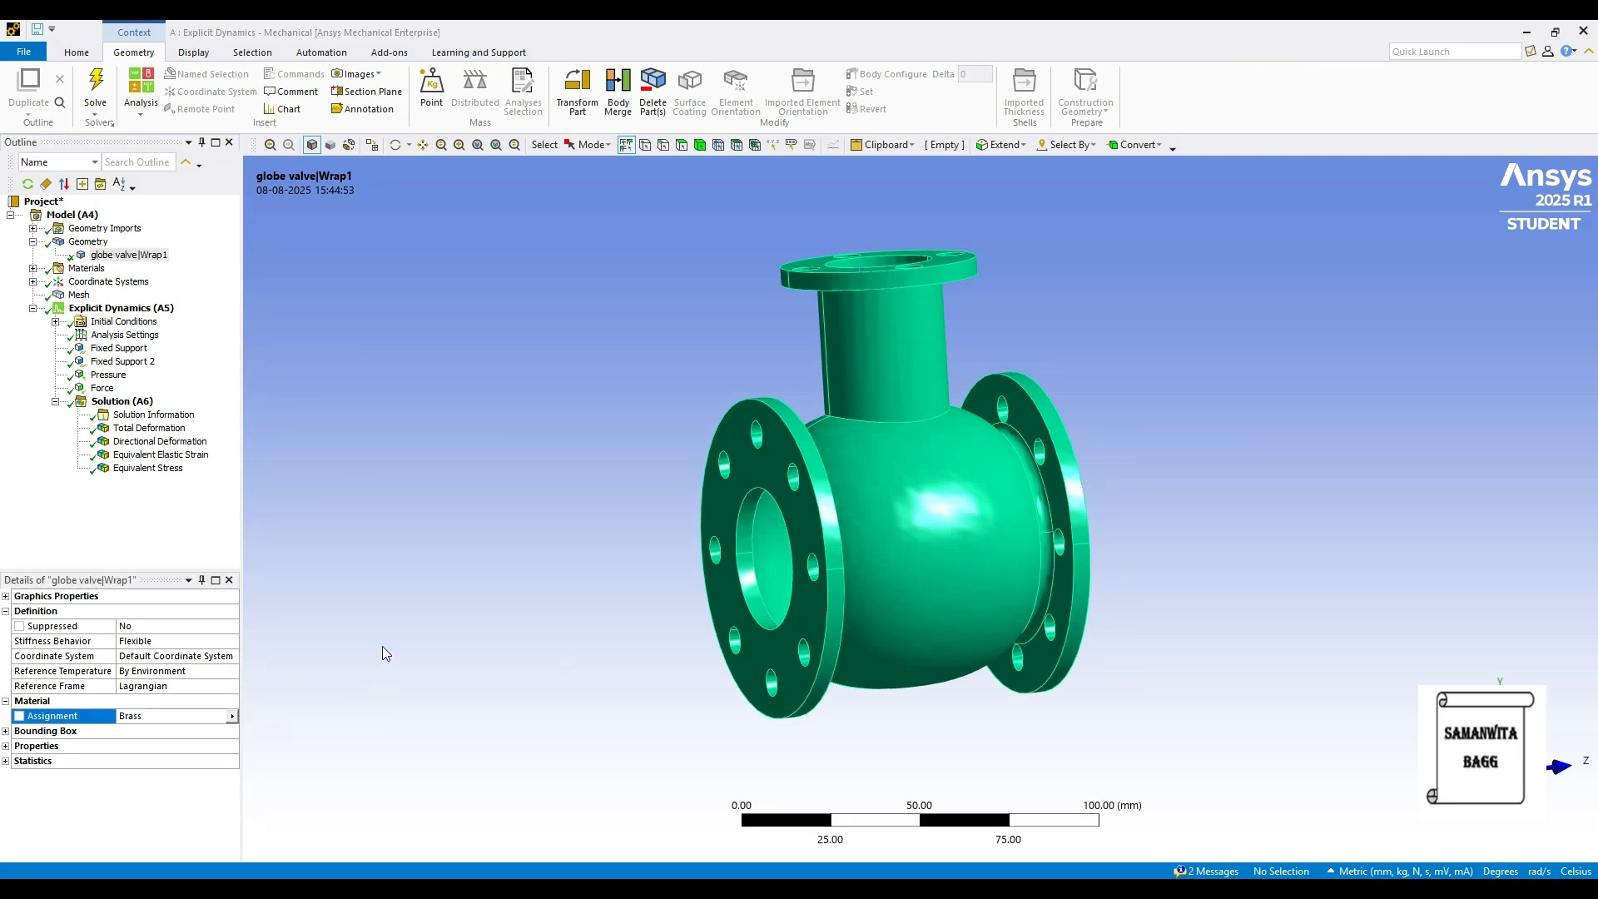
# - Assign Bronze to the valve body, re-solve Solution (A6), and view total deformation (0.18914 mm)
pyautogui.click(233, 718)
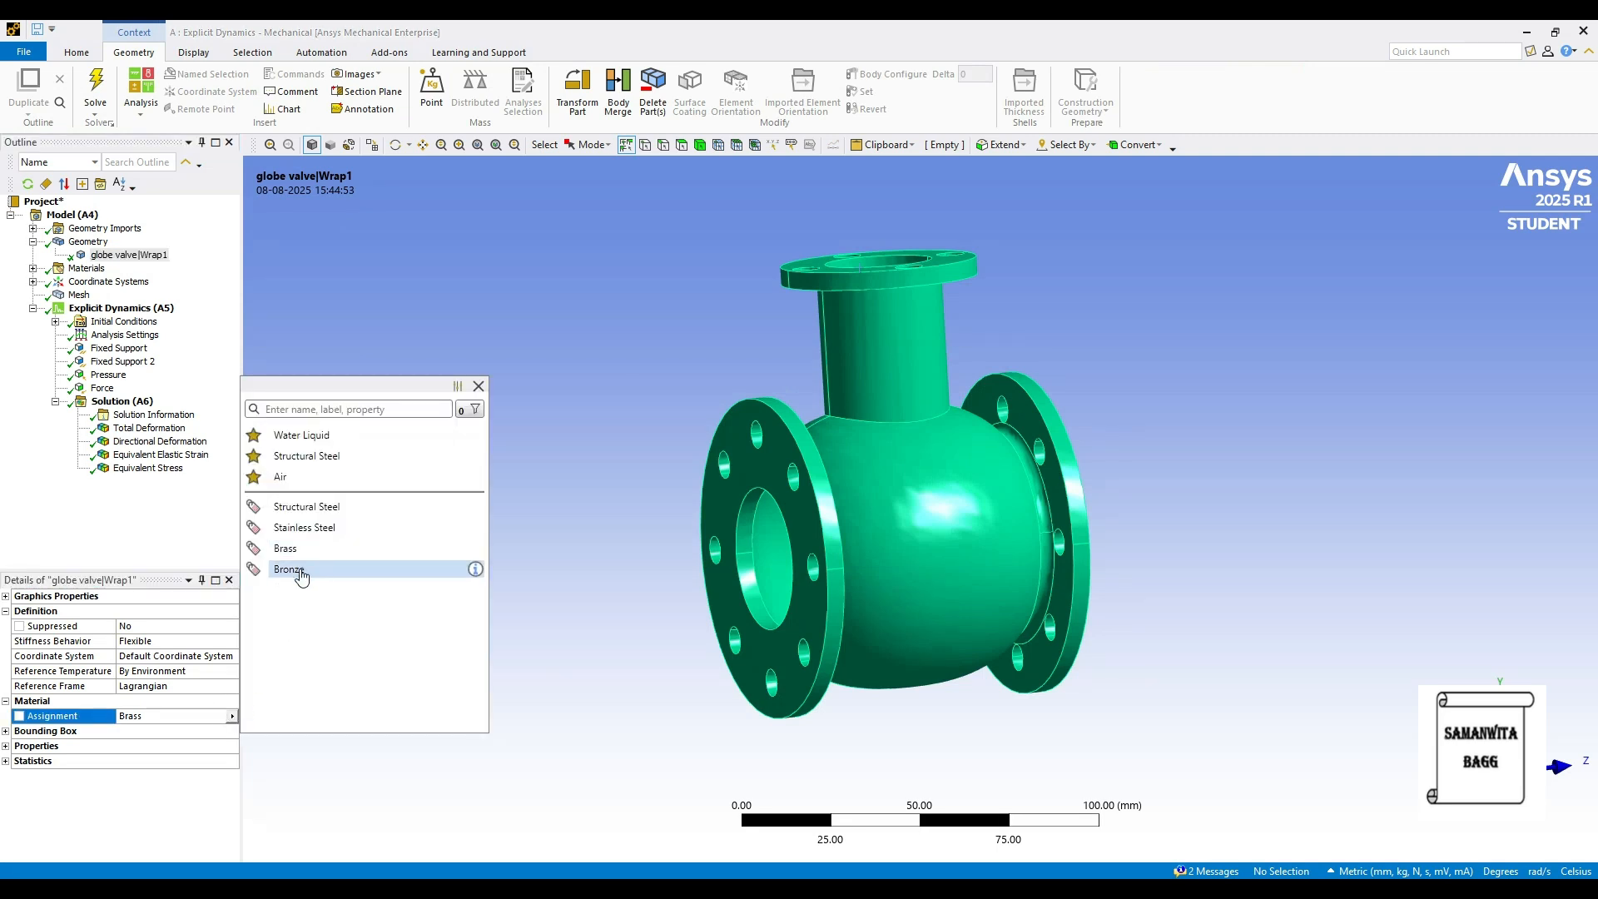
pyautogui.click(292, 565)
pyautogui.click(121, 401)
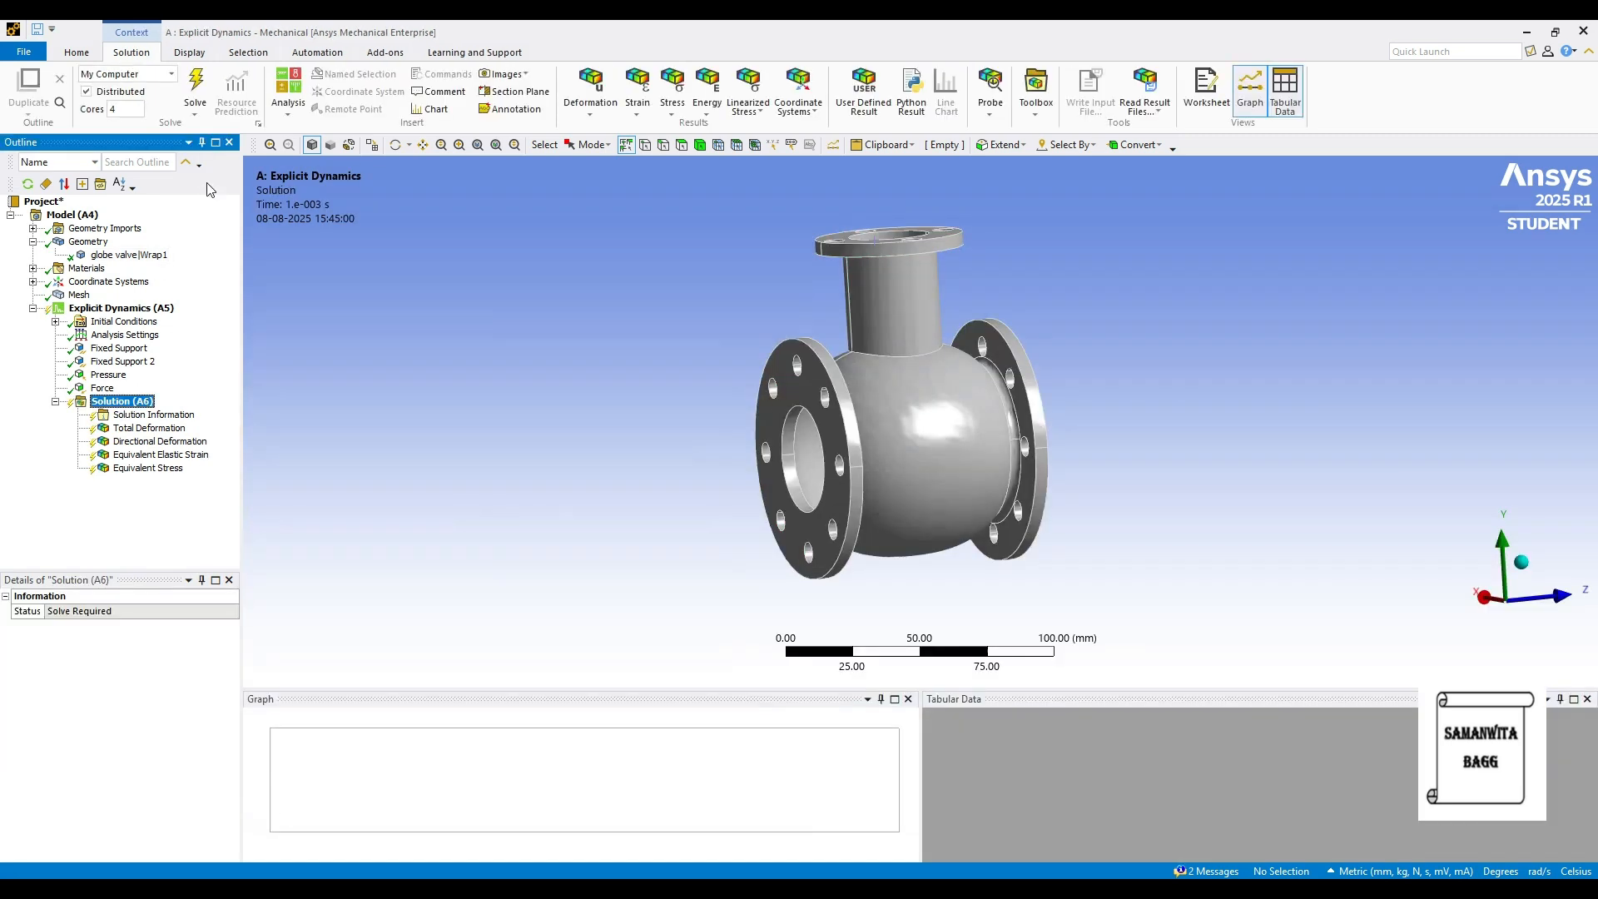
pyautogui.click(193, 98)
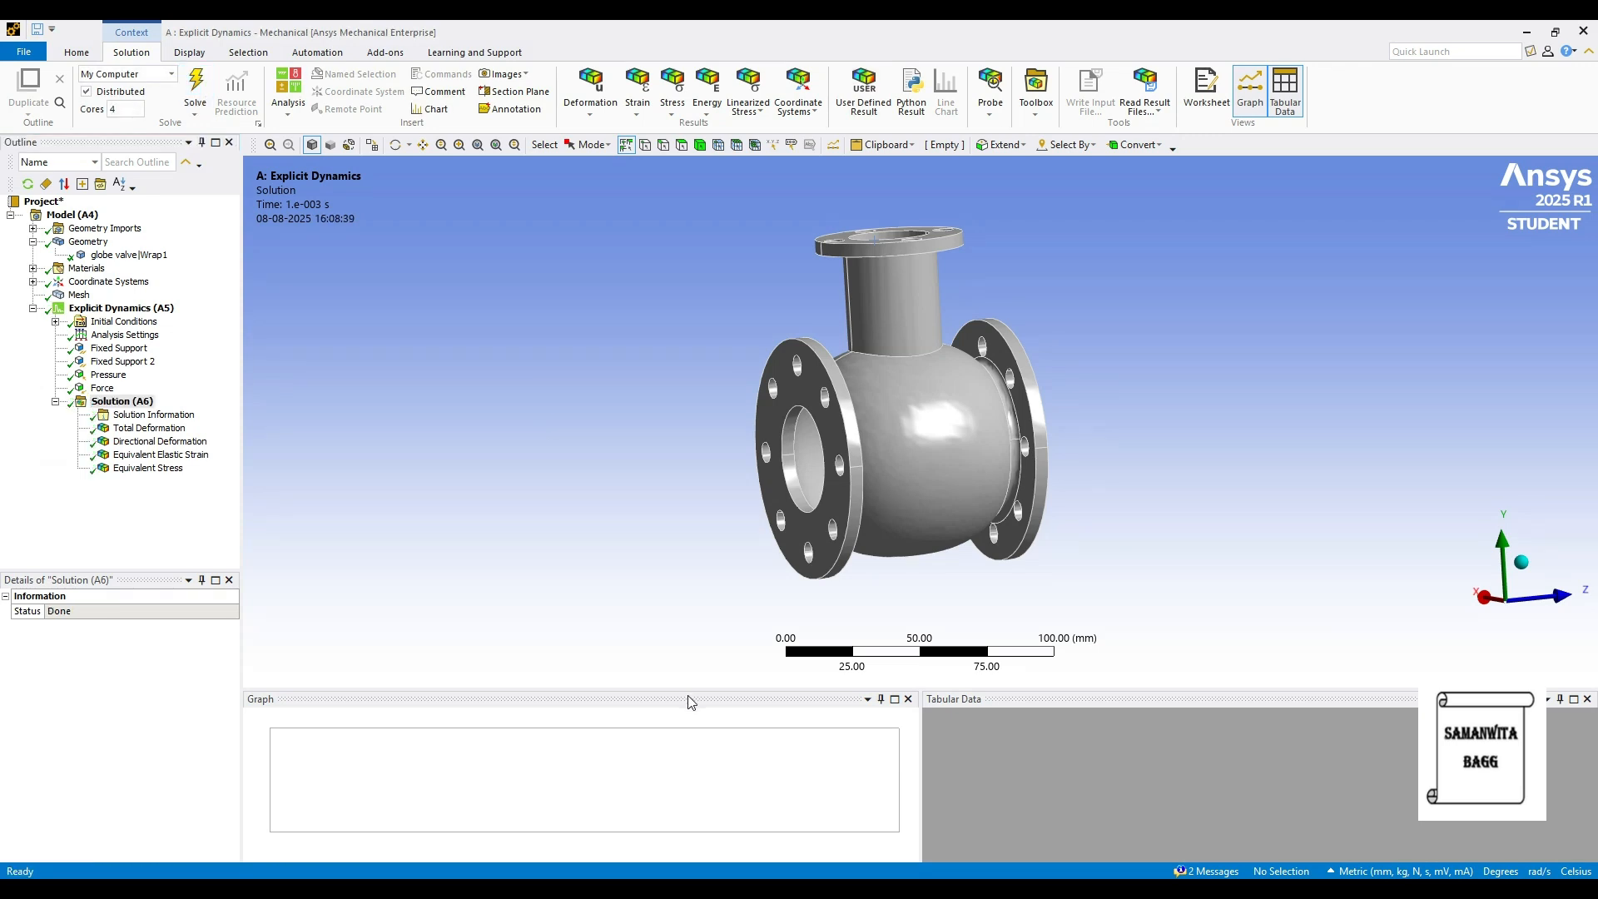
pyautogui.click(149, 428)
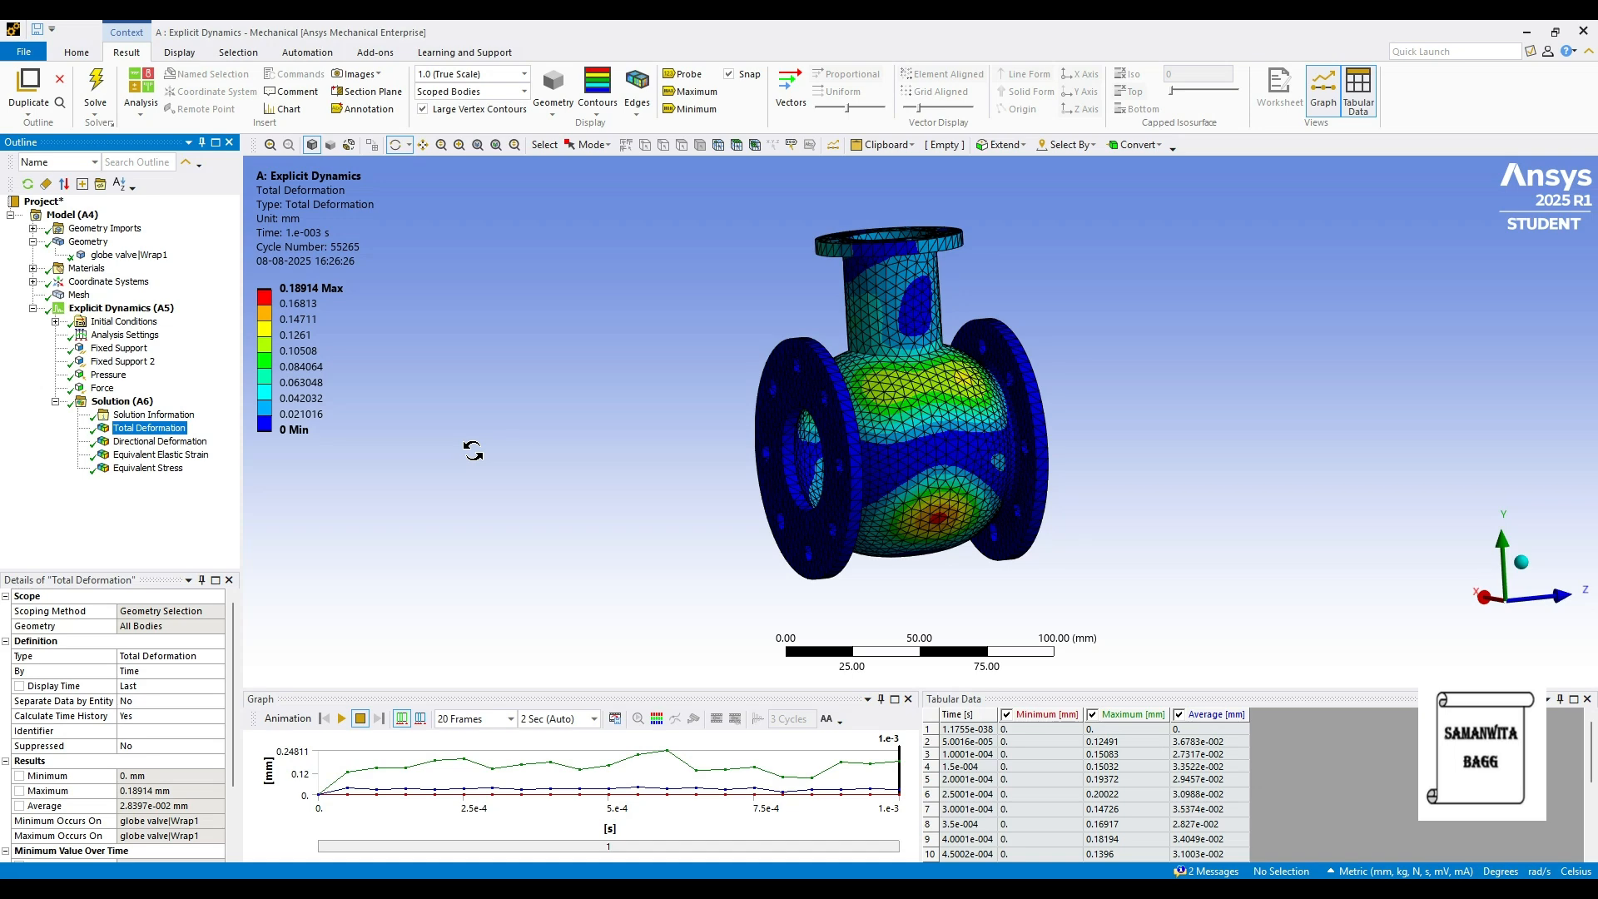
# - Compare the bronze valve's directional deformation, equivalent elastic strain and equivalent stress (697.15 MPa maximum) results
pyautogui.click(160, 441)
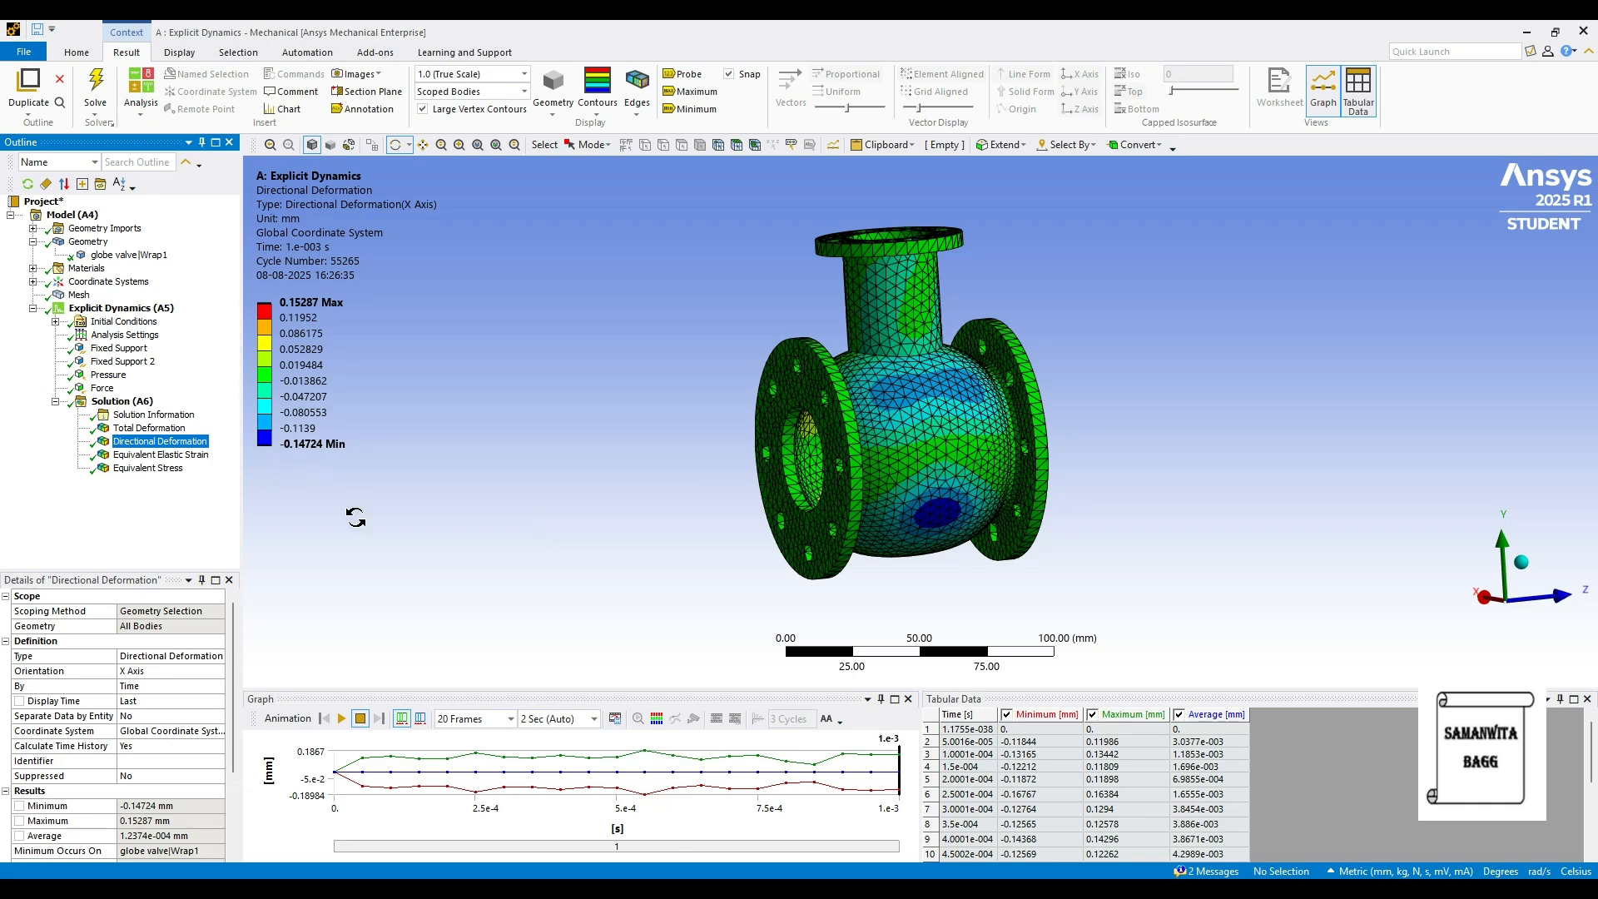
pyautogui.click(167, 455)
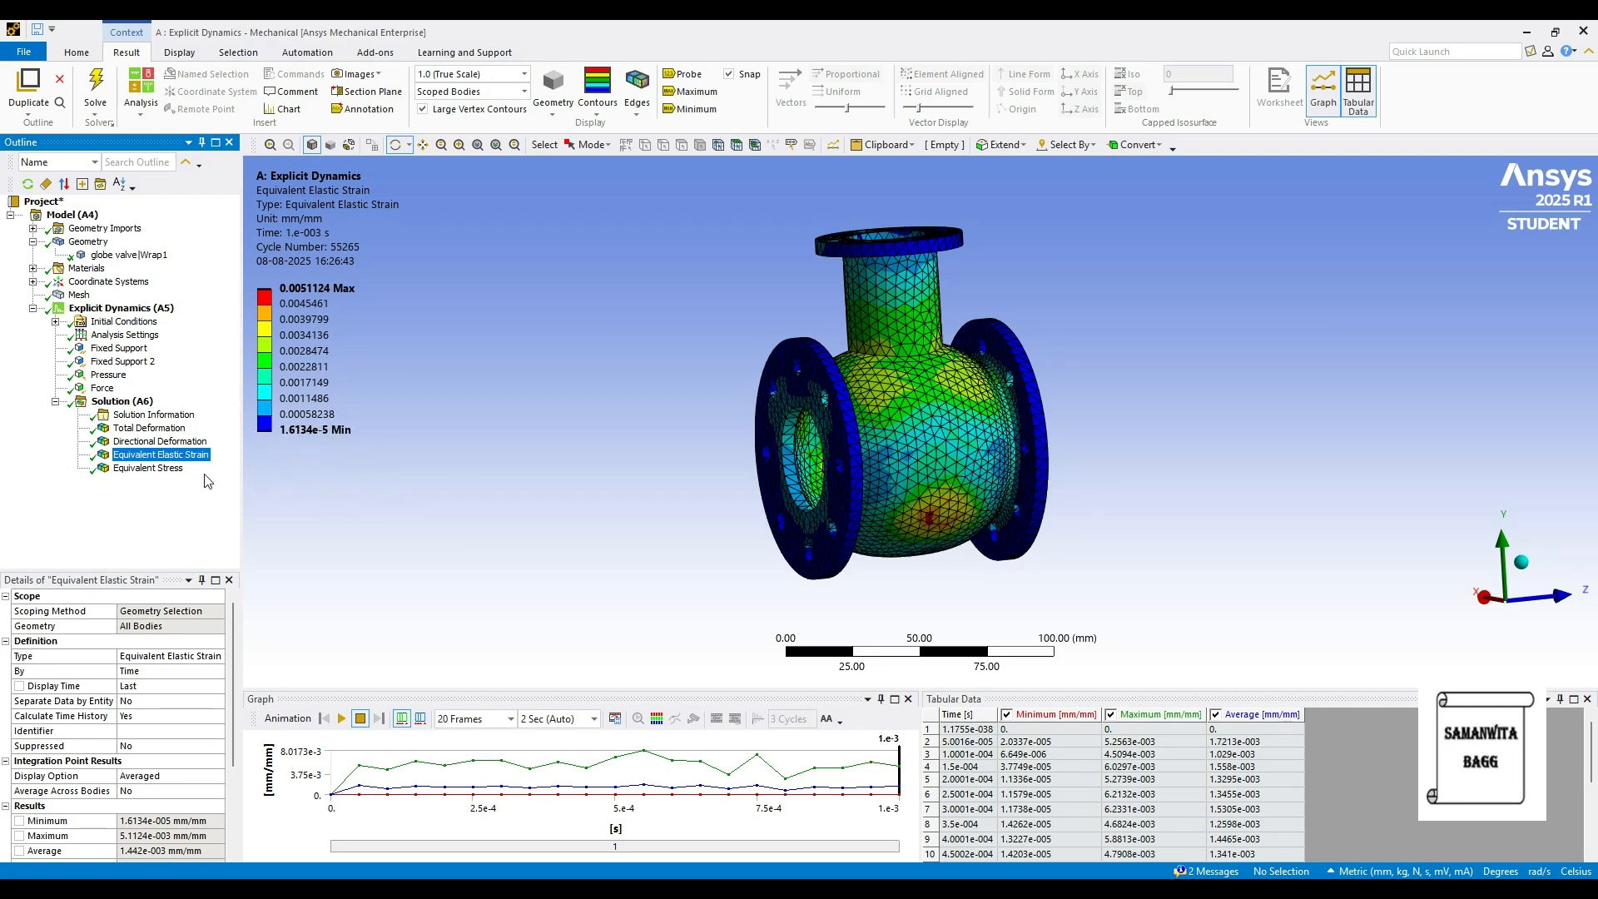
pyautogui.click(166, 468)
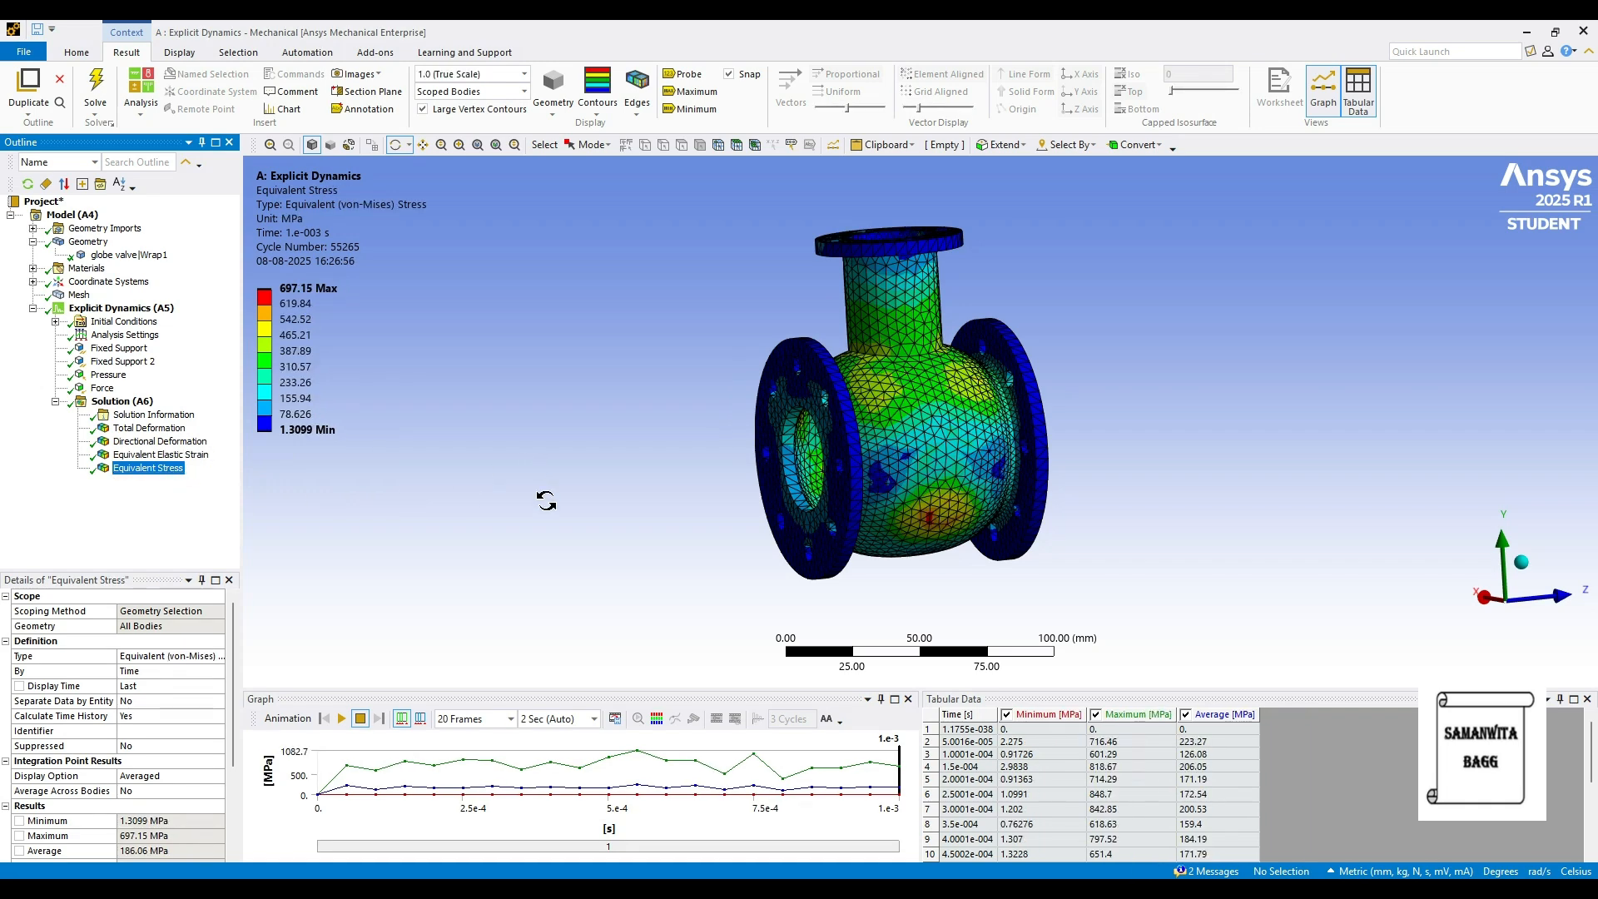